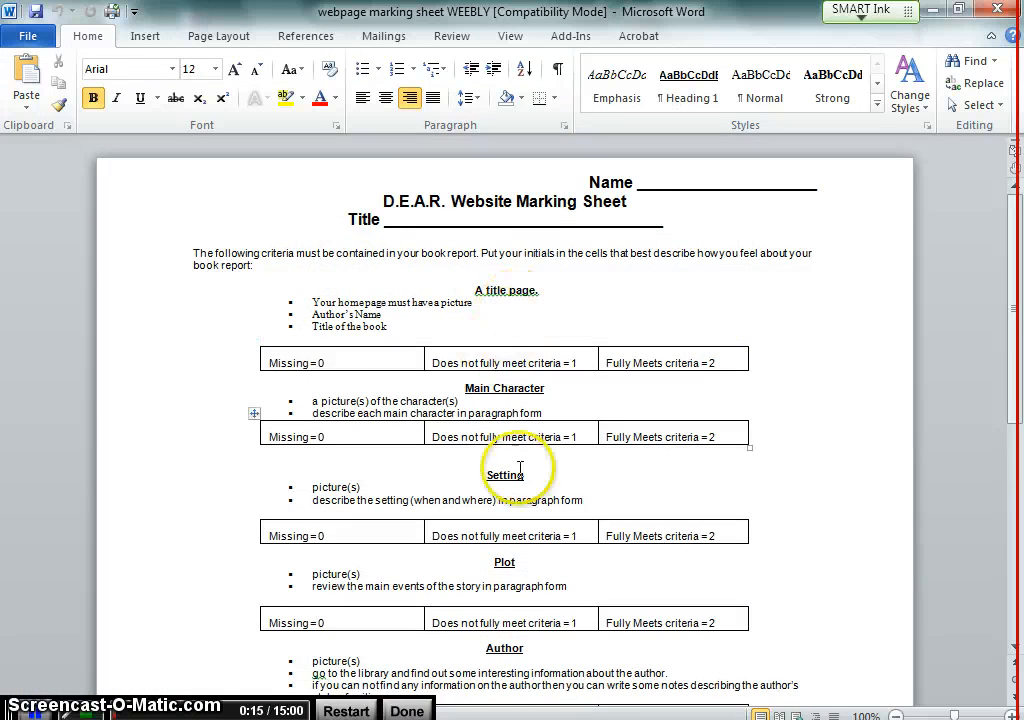
Scroll through the D.E.A.R. Website Marking Sheet in Word, then switch to Firefox
scroll(505, 503, down, 5)
scroll(536, 501, down, 4)
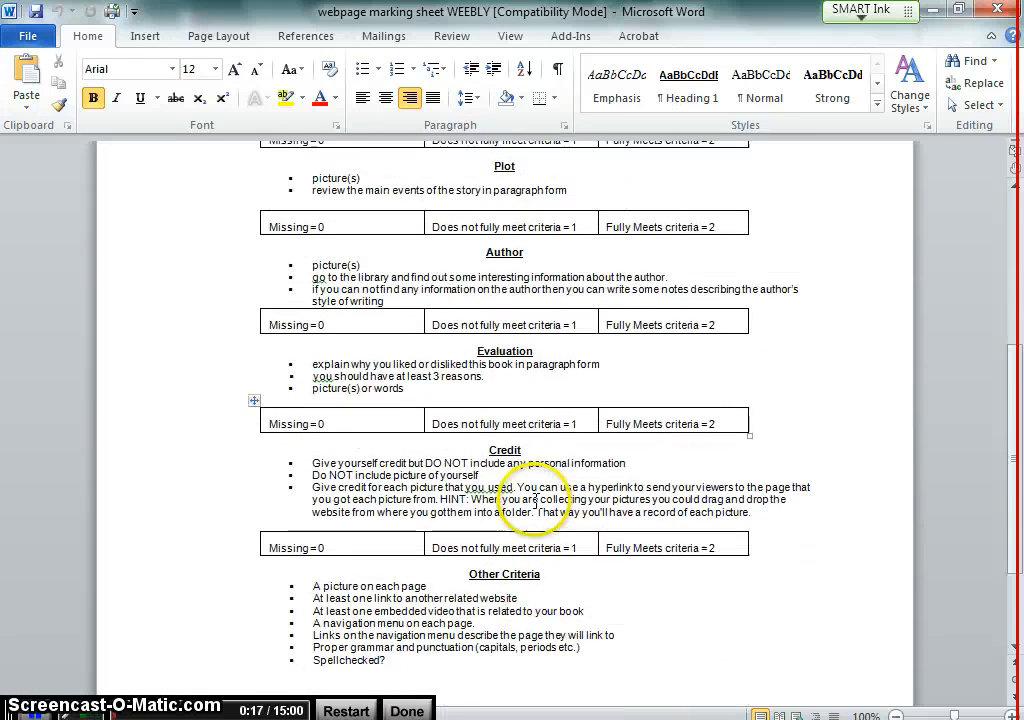
scroll(536, 501, up, 8)
scroll(536, 501, up, 1)
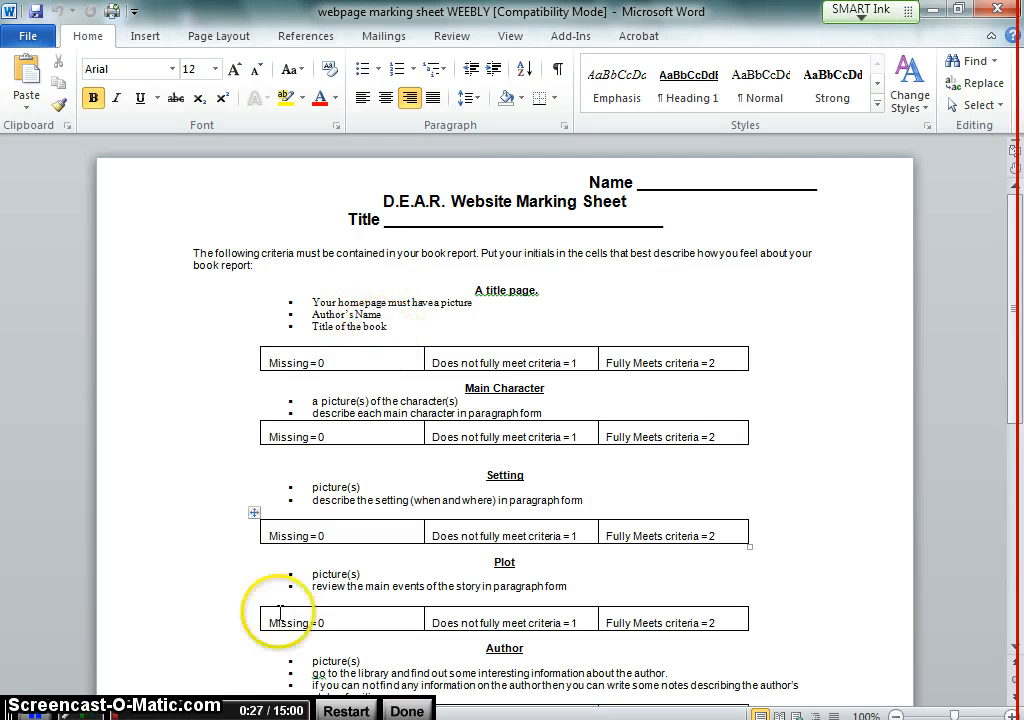
click(238, 718)
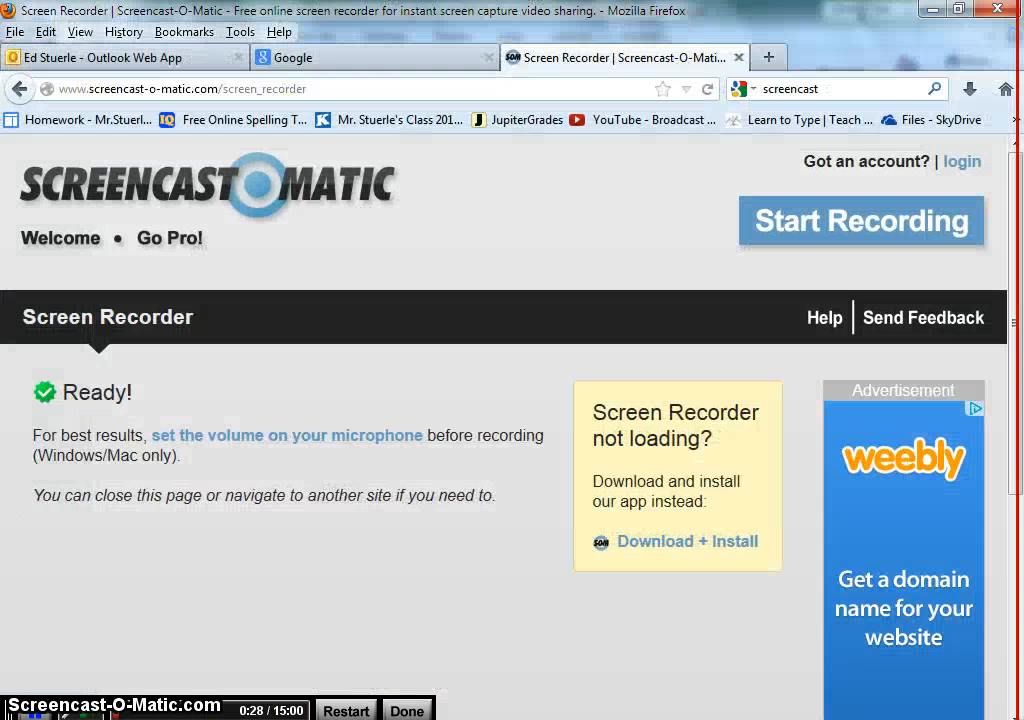
Search Google for 'weebly' and open the Weebly site from the first result
click(380, 60)
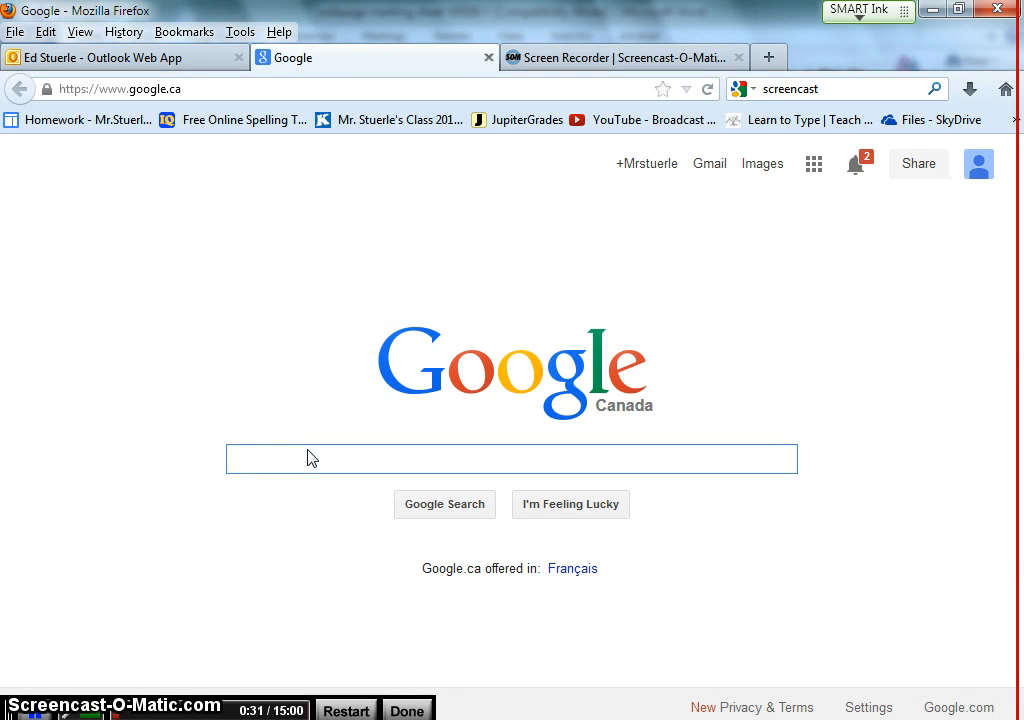
text(weebly)
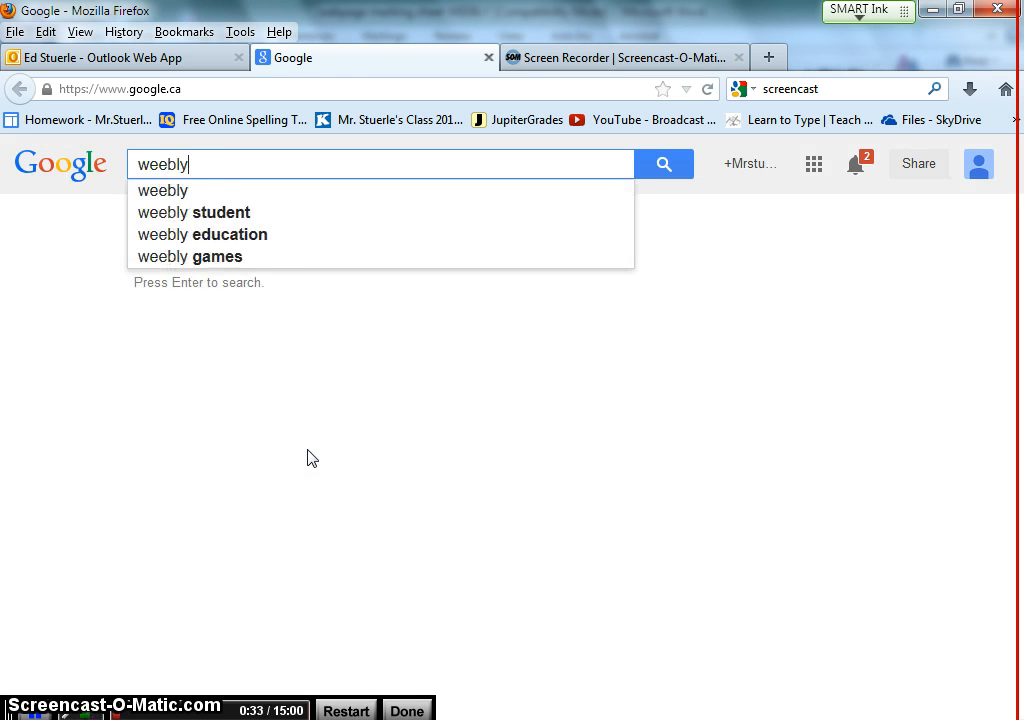
key(Return)
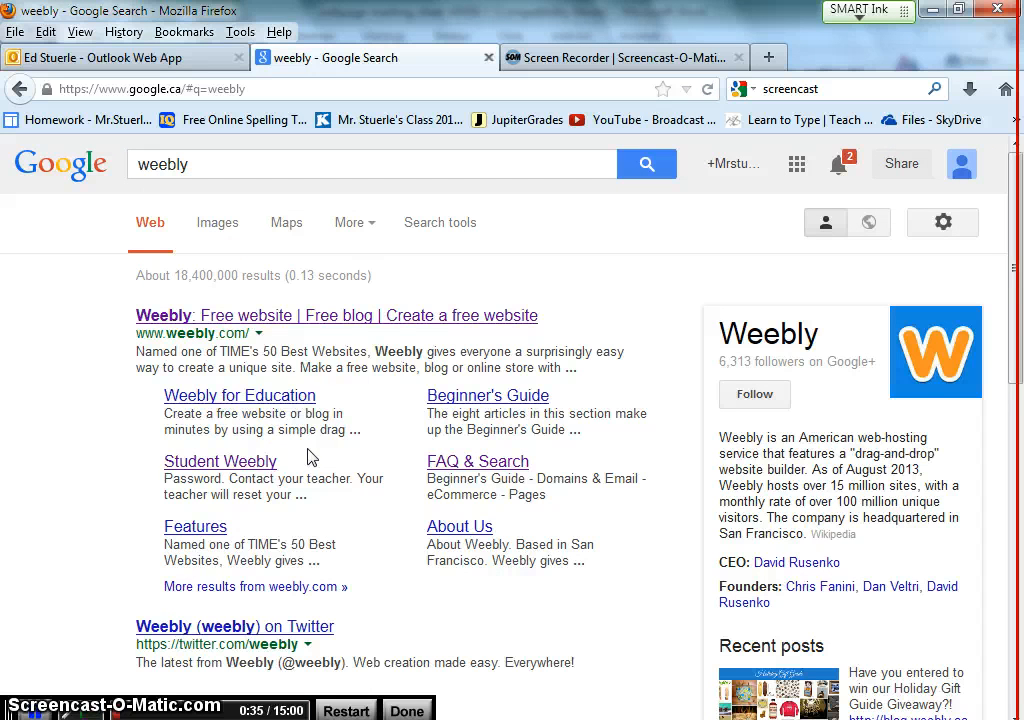
click(318, 318)
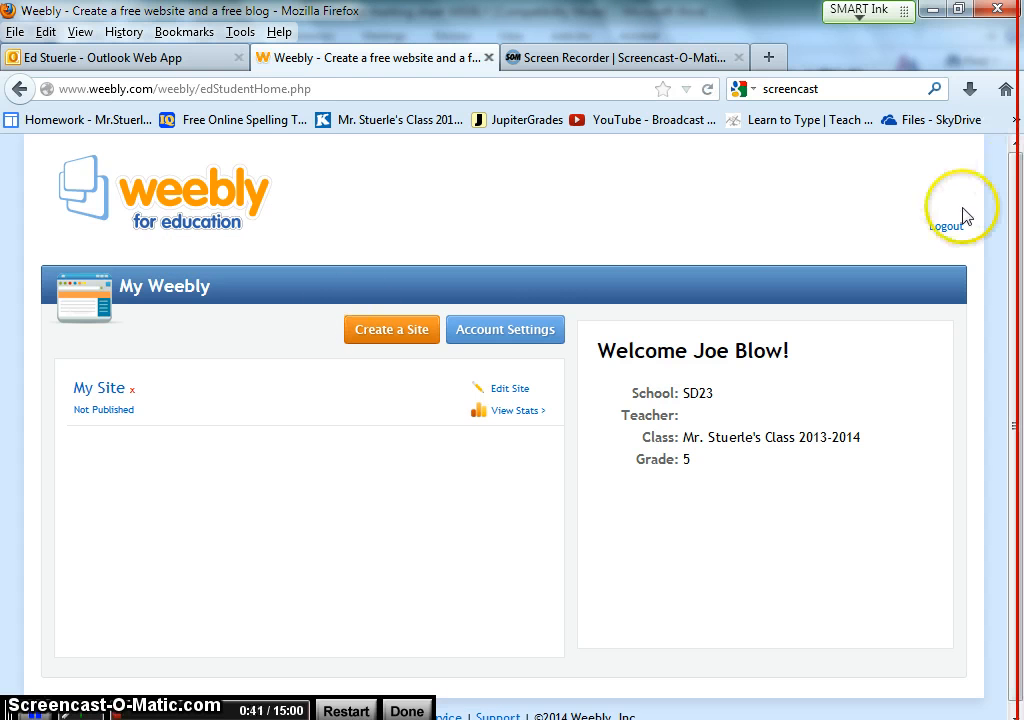
Log out of the student Weebly account and open the weebly.com login form
click(945, 228)
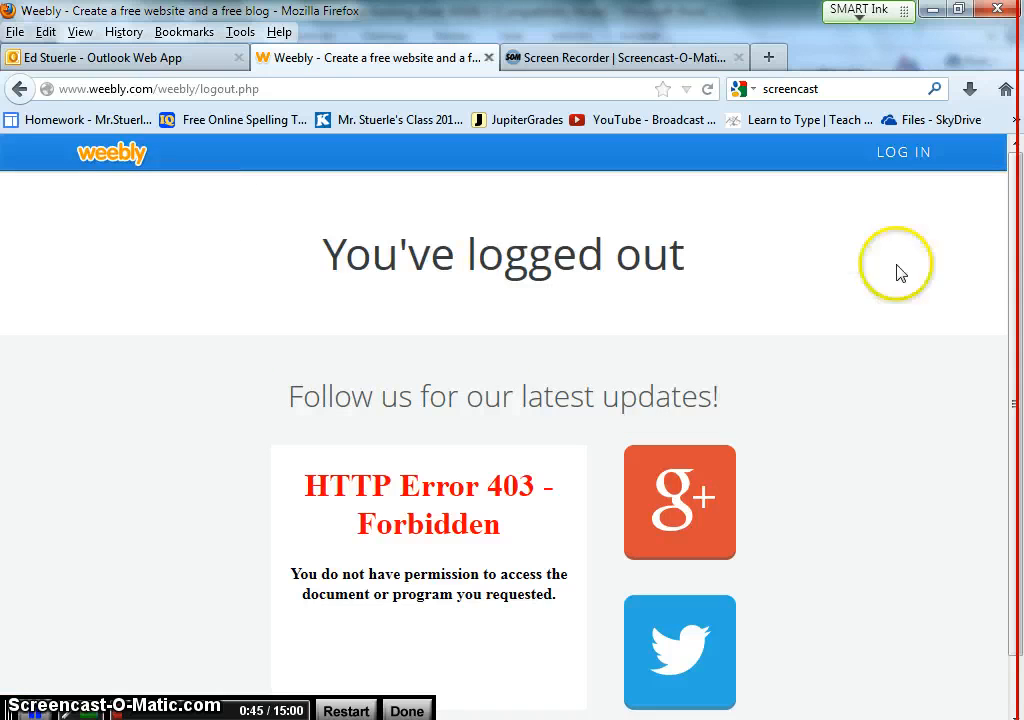
click(914, 154)
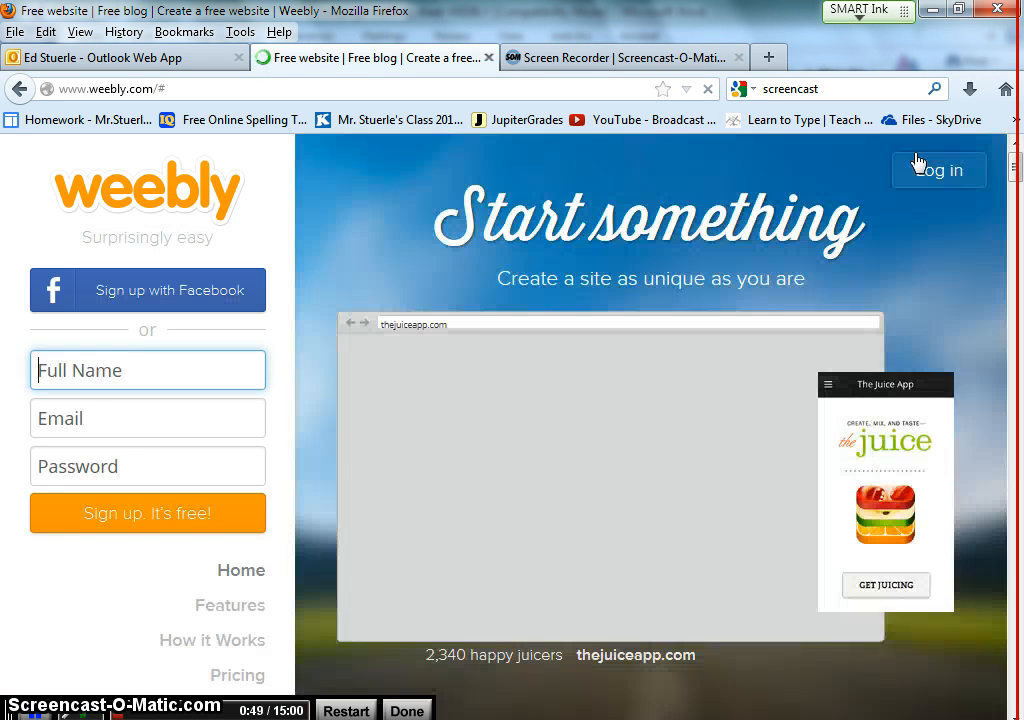
click(926, 175)
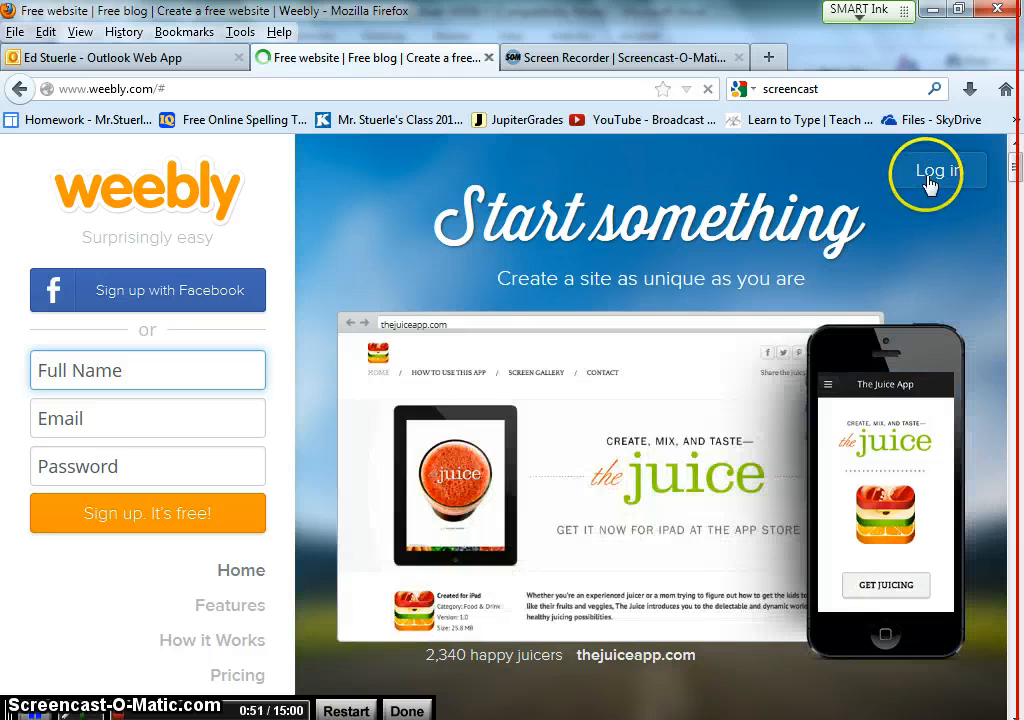
Log in on weebly.com with the student's username and password
click(779, 347)
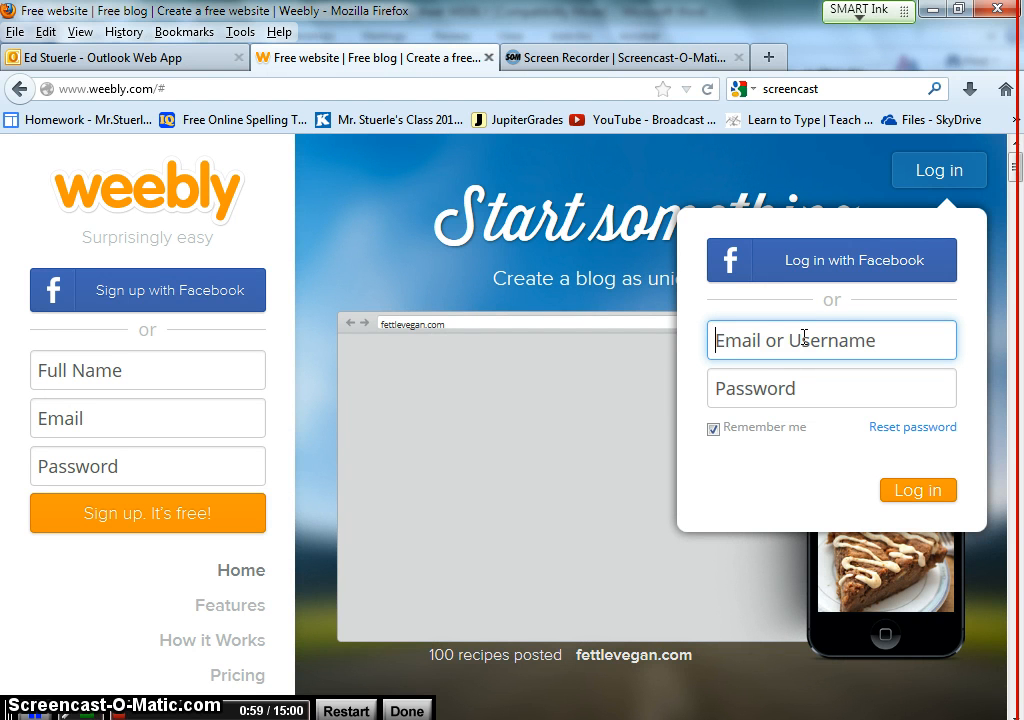
text(bi)
key(BackSpace)
key(BackSpace)
text(jo)
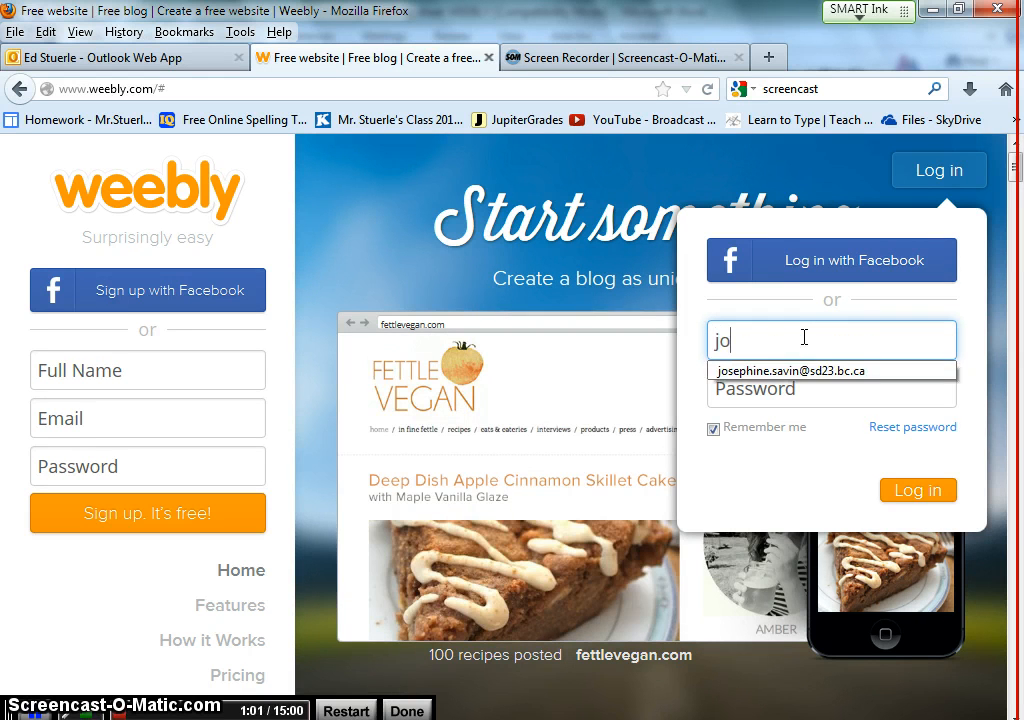
text(e.blow.rve)
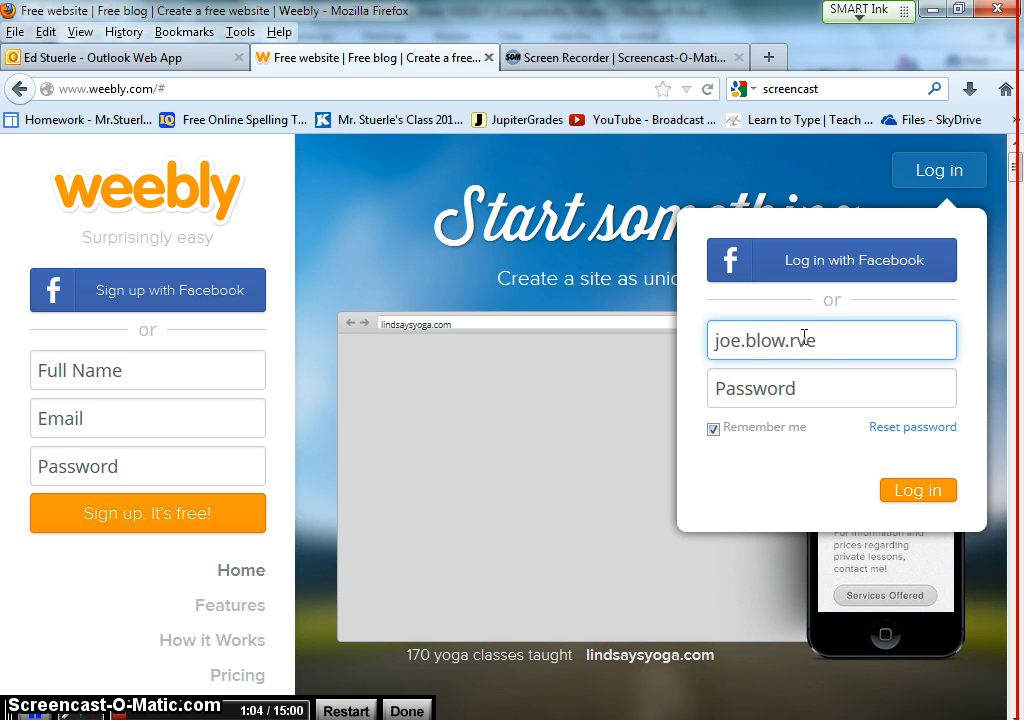
click(787, 388)
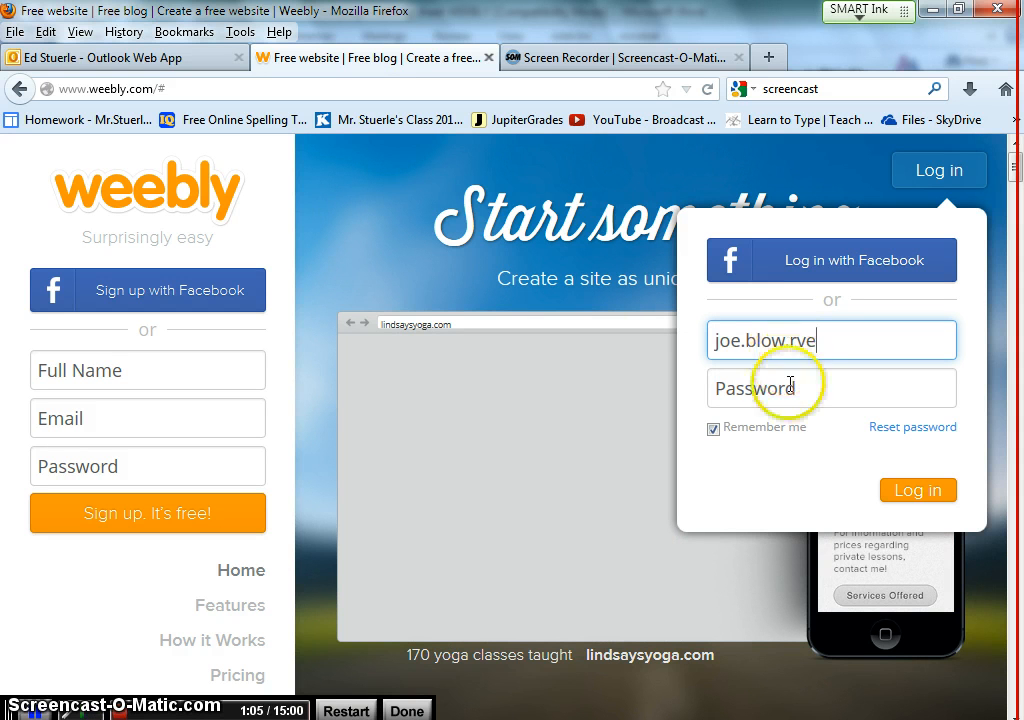
text(******)
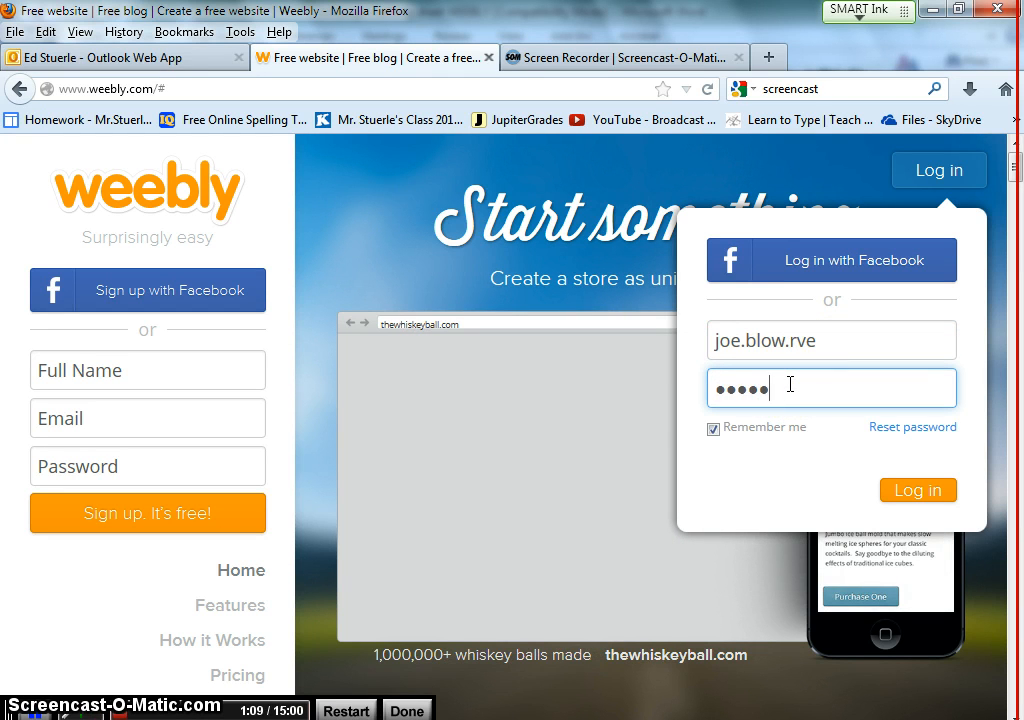
text(*)
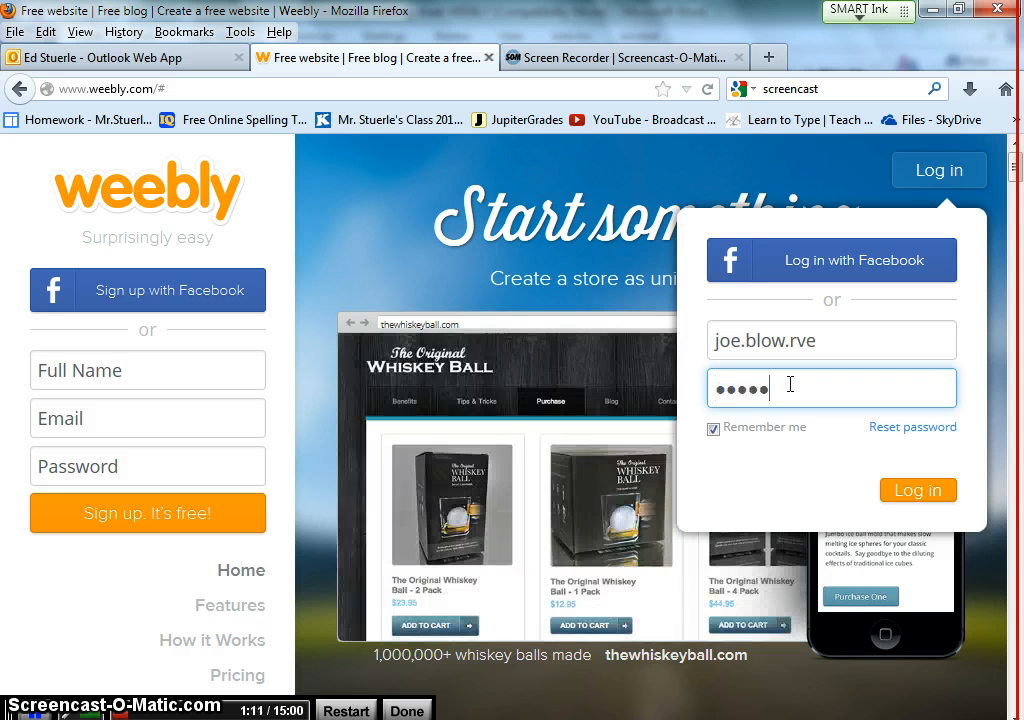
text(**)
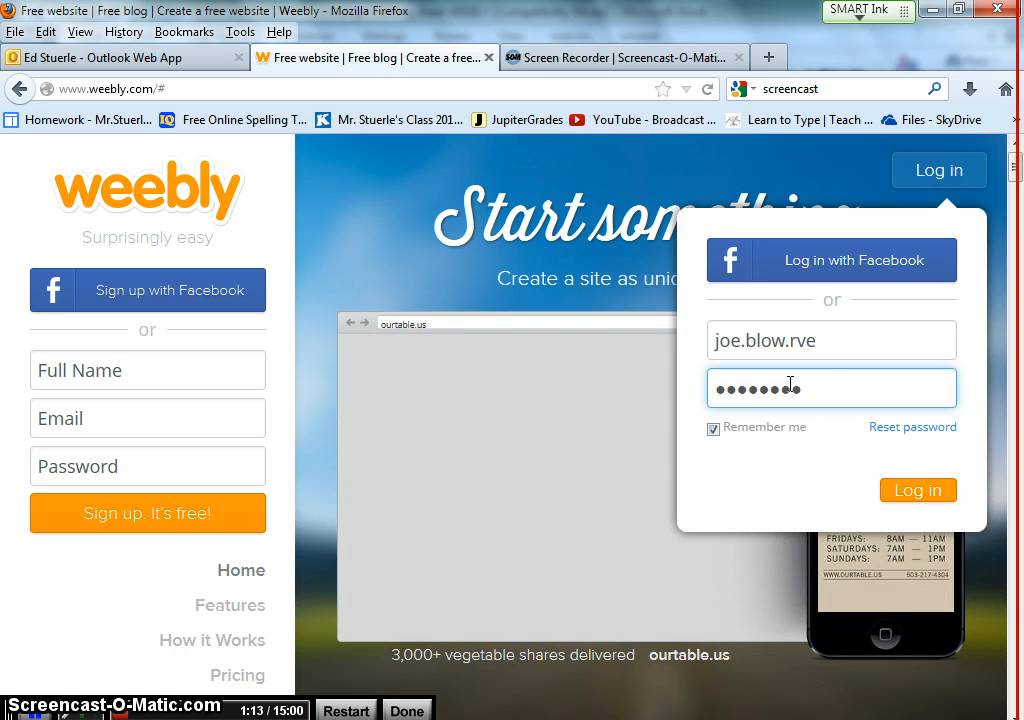
click(905, 495)
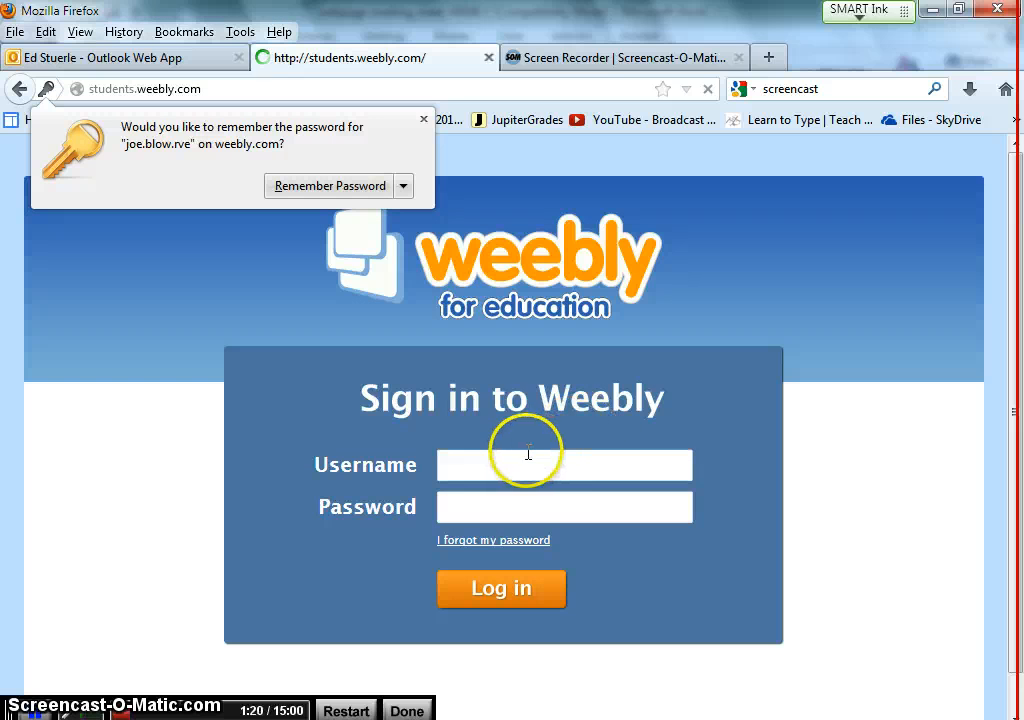
Decline saving the password and sign in with the suggested student username and password
click(421, 122)
click(494, 467)
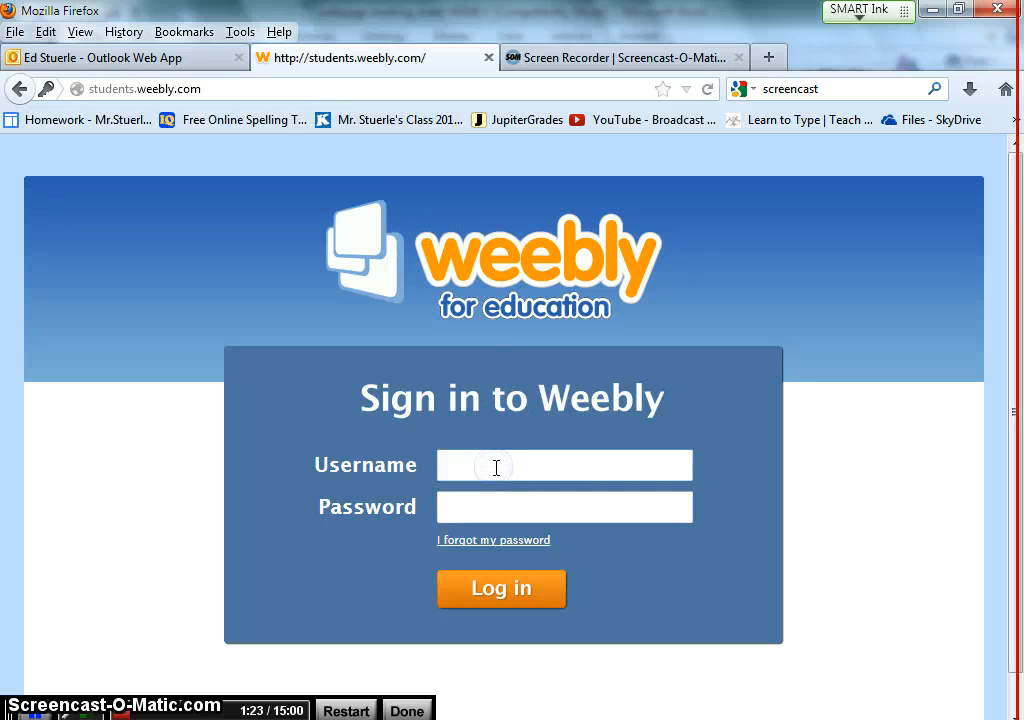
text(joe.)
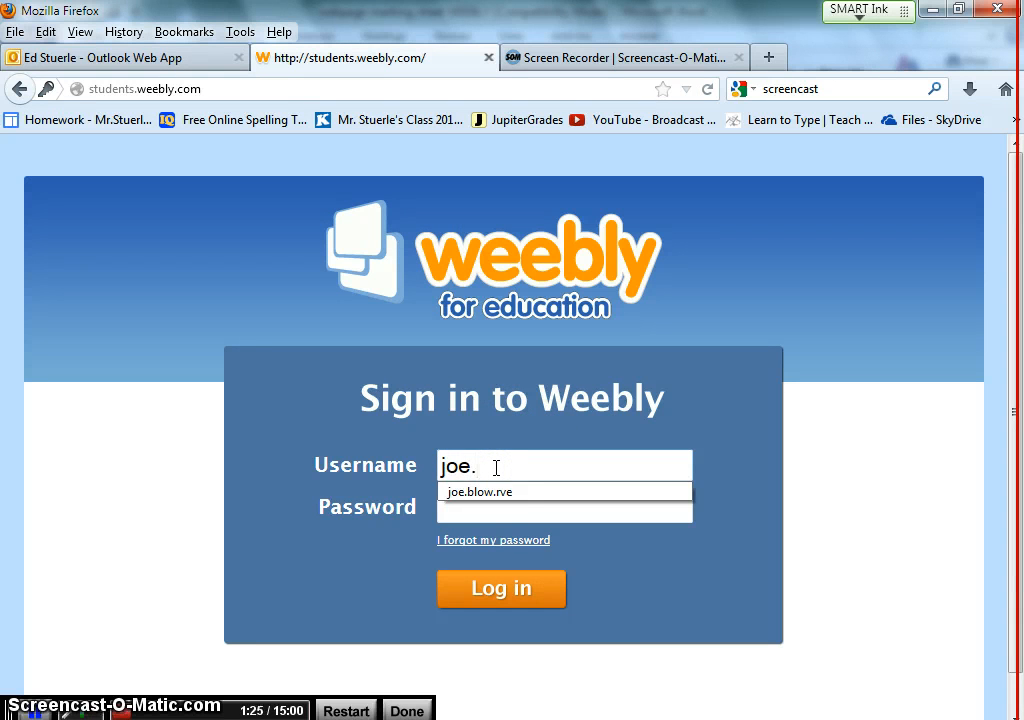
click(512, 492)
click(506, 507)
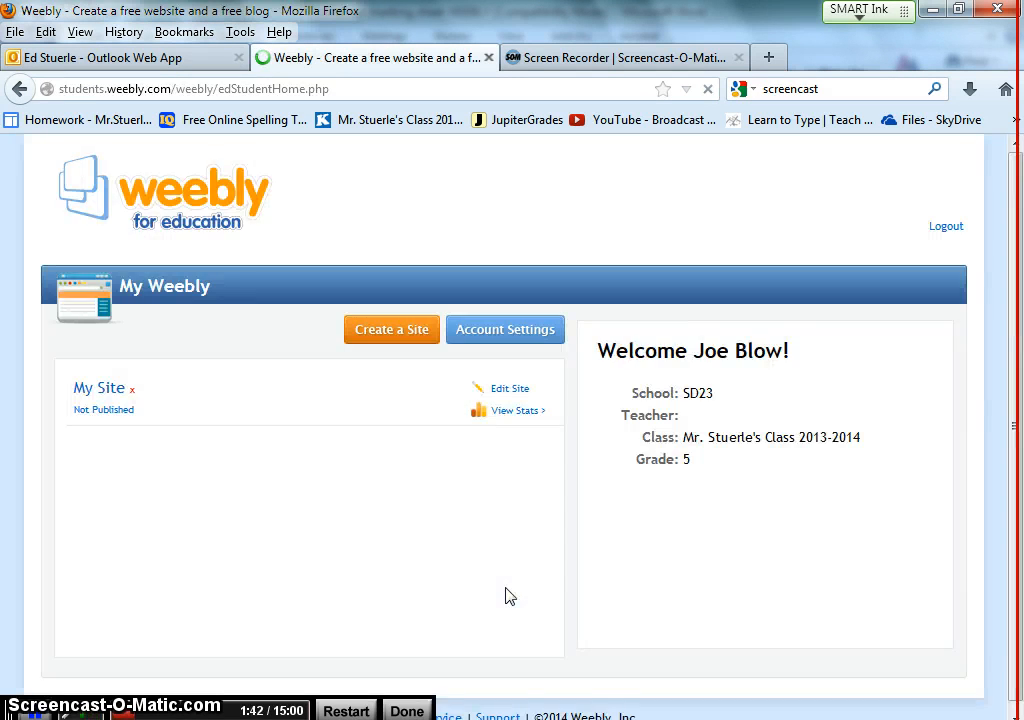
click(498, 575)
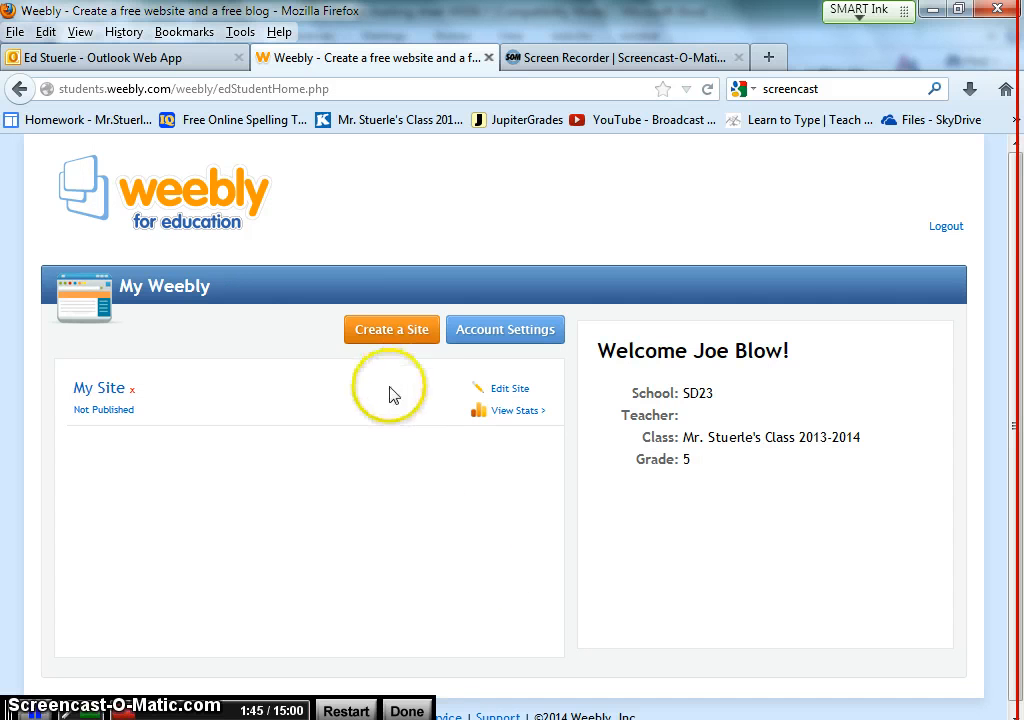
Create a new site titled 'My January Book Report', fixing the missing spaces in the title
click(385, 336)
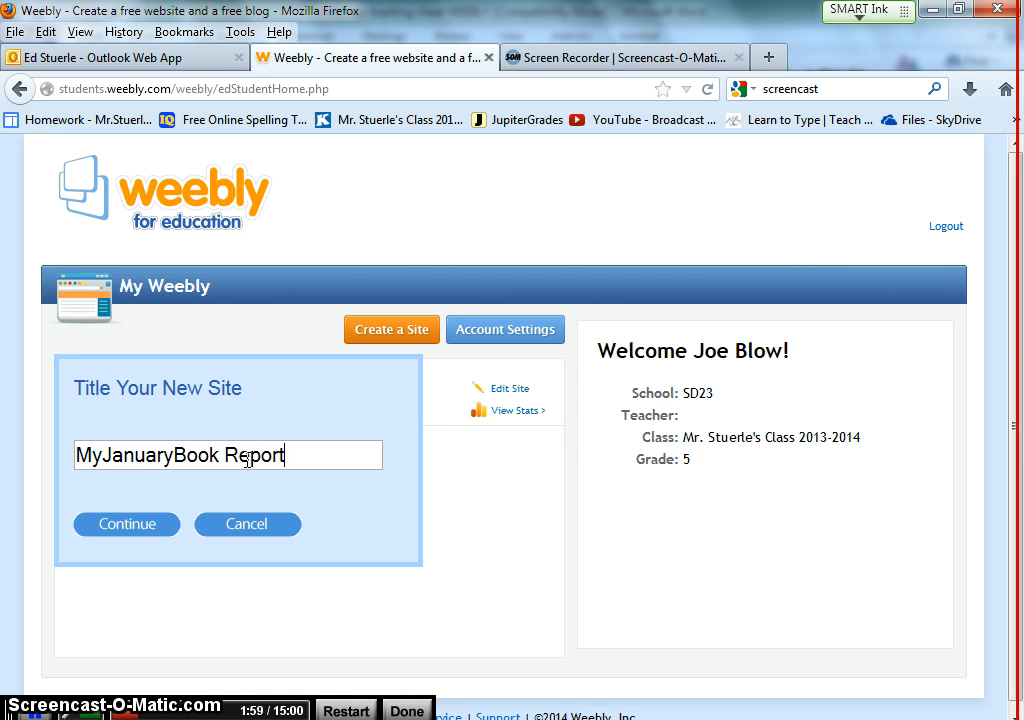
click(173, 455)
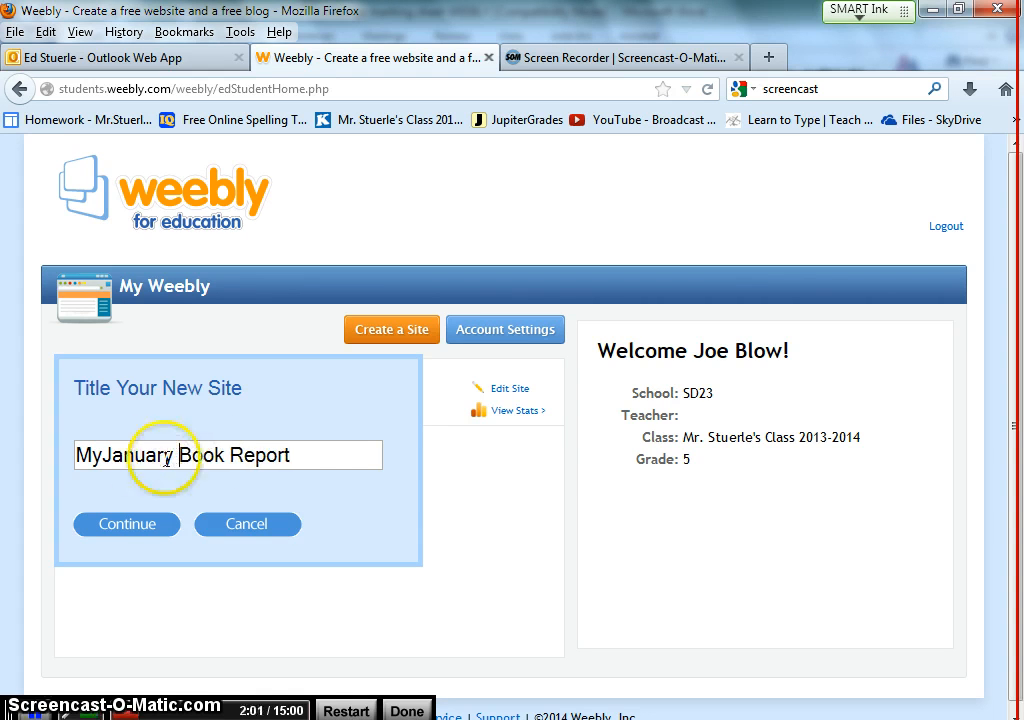
click(105, 457)
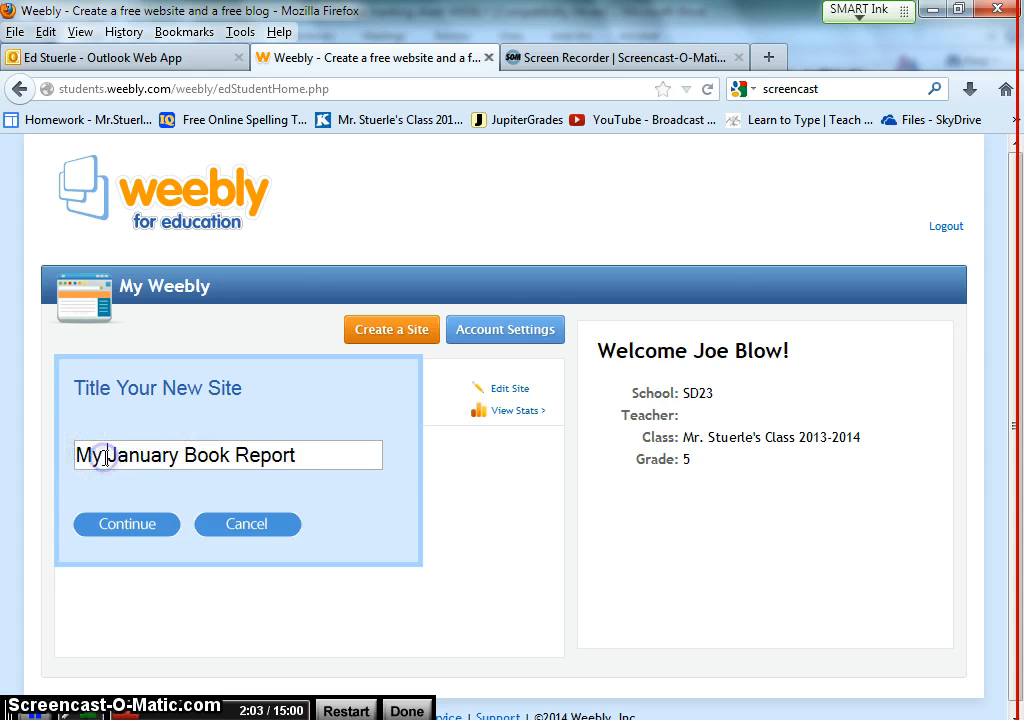
click(118, 537)
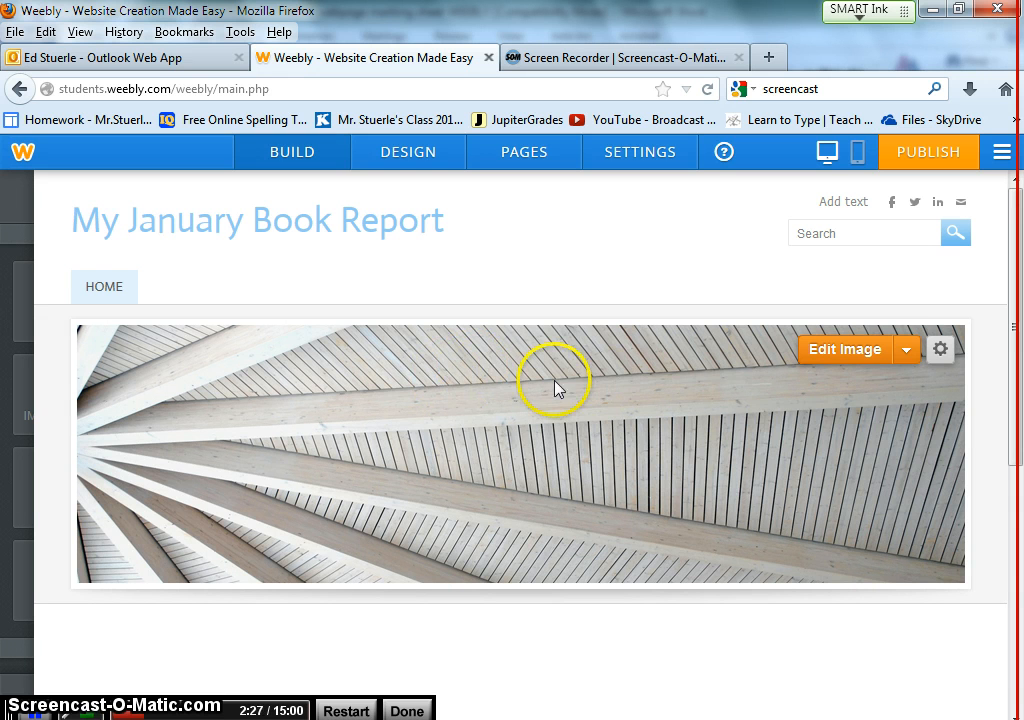
Edit the header image and choose to upload a new photo from the computer
click(906, 351)
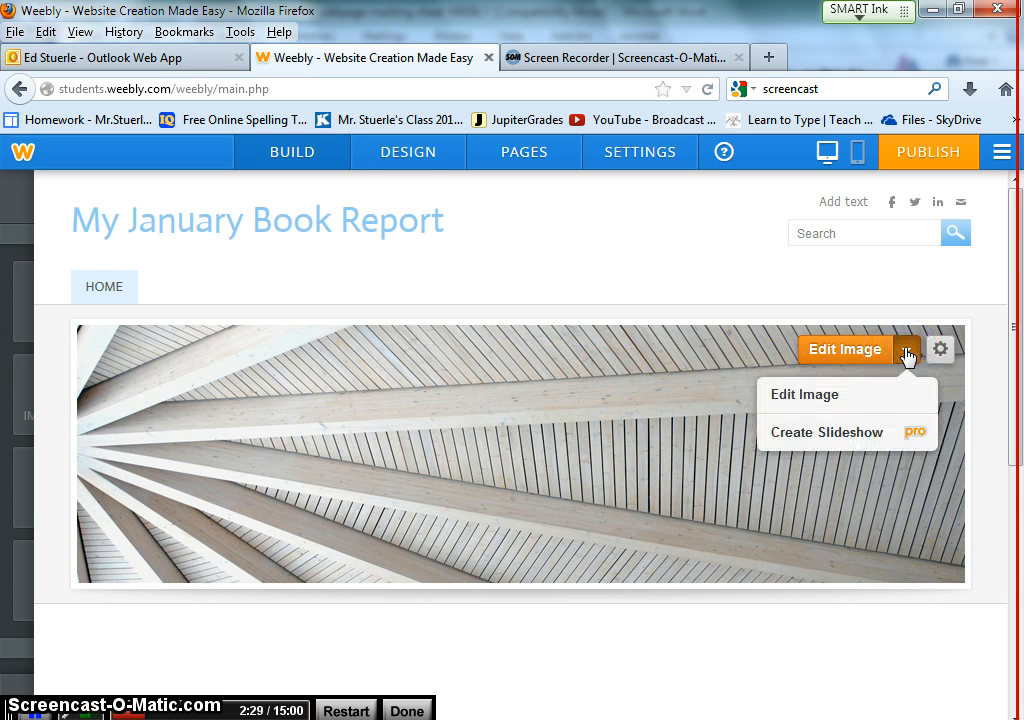
click(788, 405)
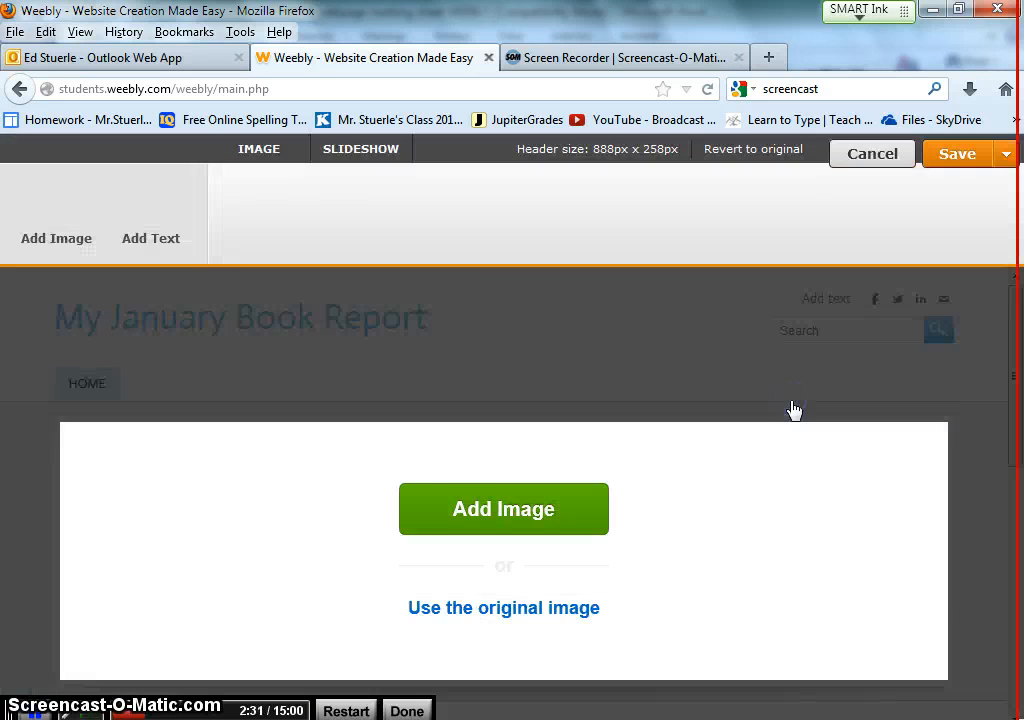
click(457, 525)
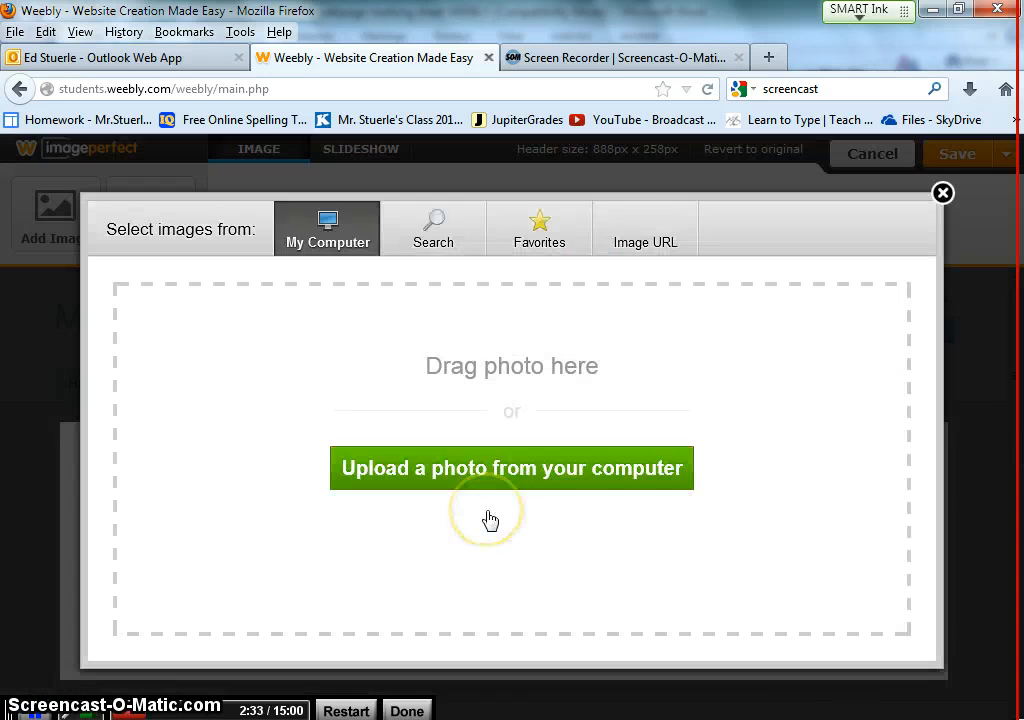
click(455, 482)
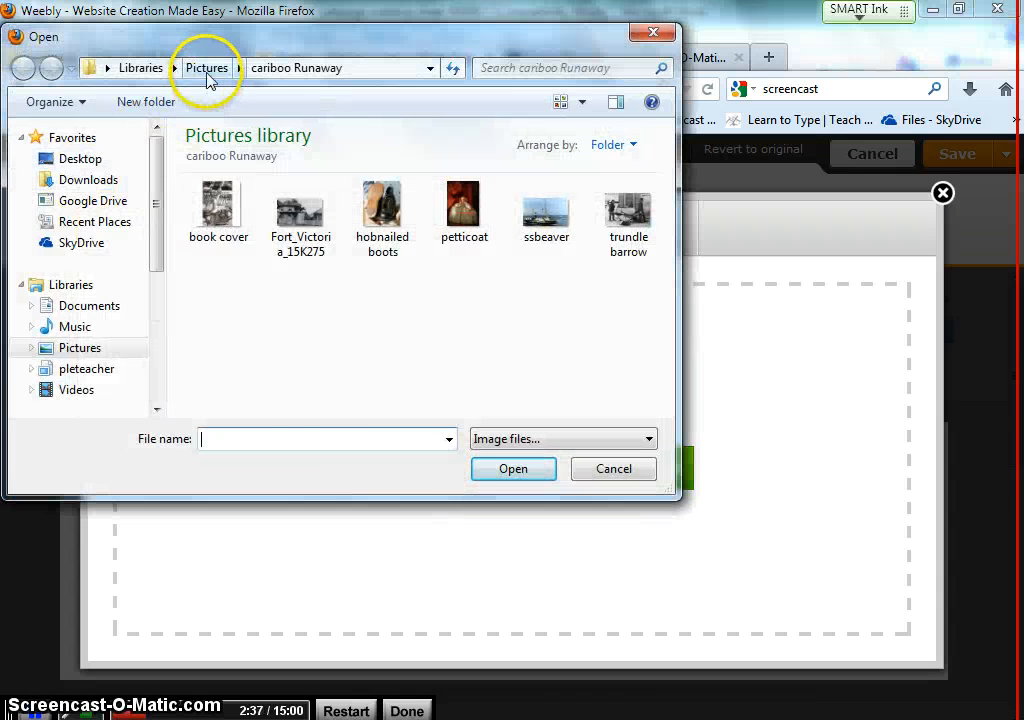
Upload the-white-witch-300x231 from the Pictures folder 'the lion the witch and the wardrobe'
click(206, 70)
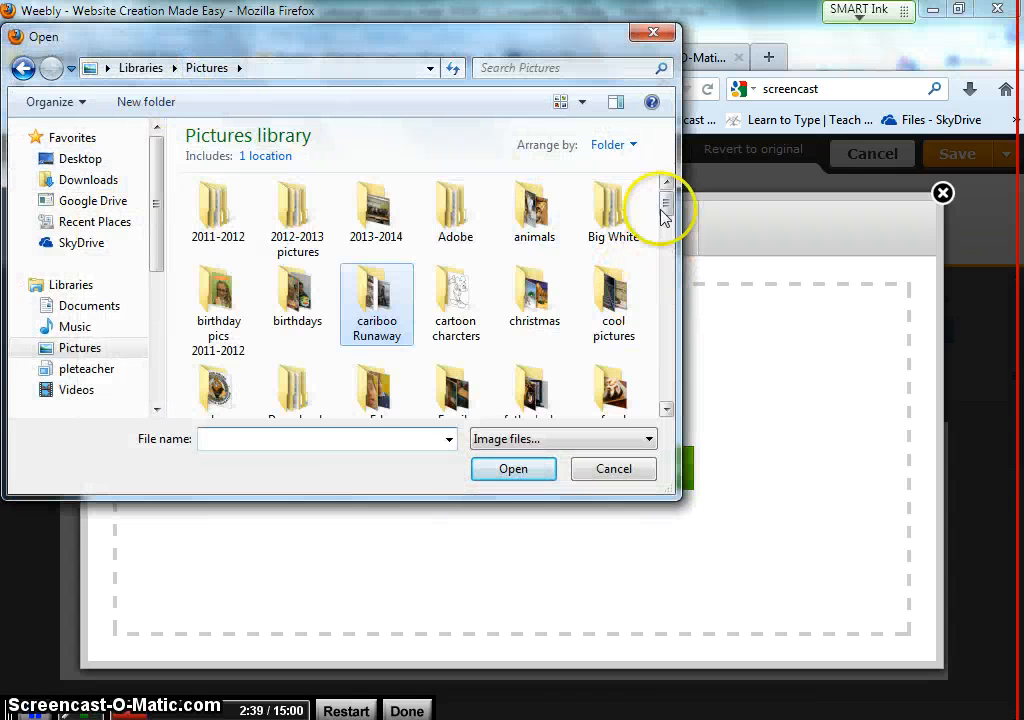
drag(666, 210, 667, 256)
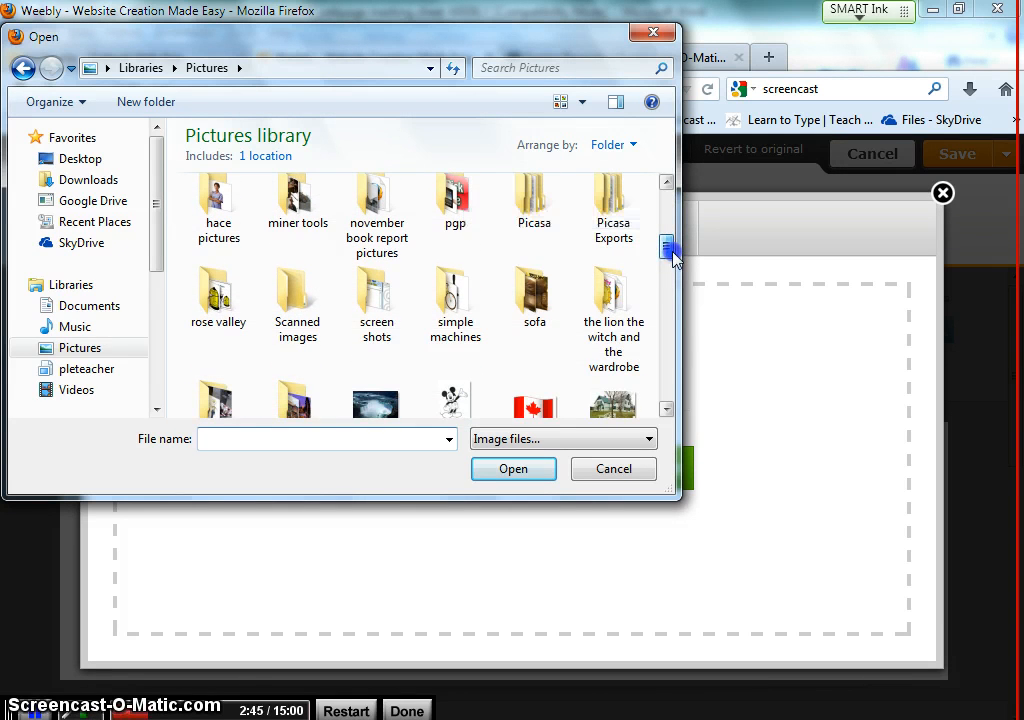
double_click(628, 300)
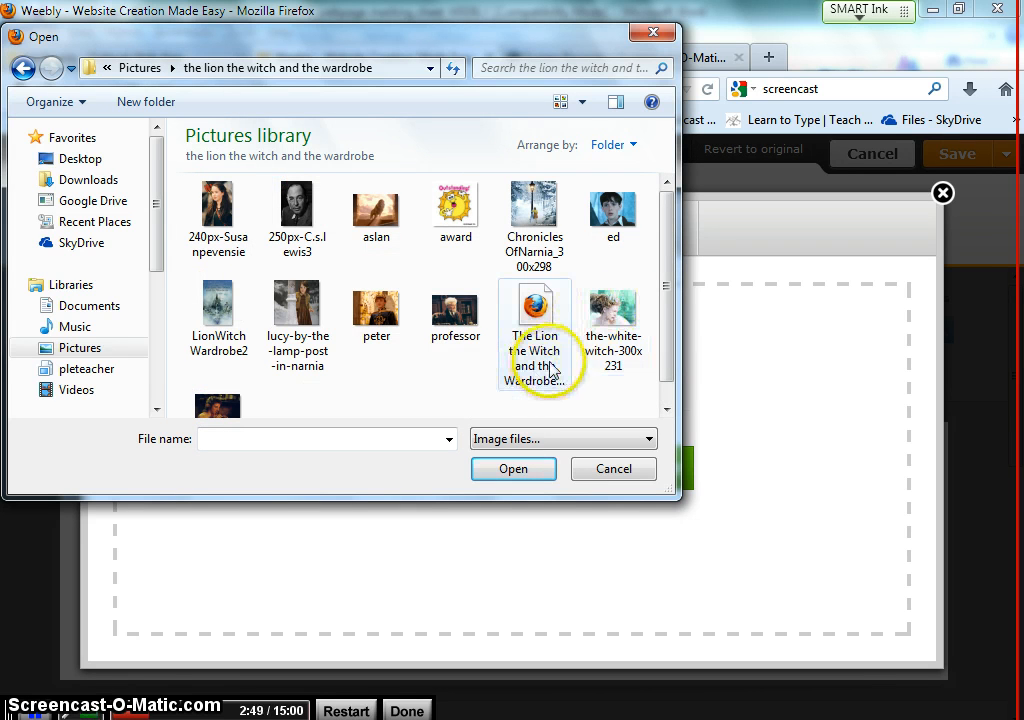
click(611, 322)
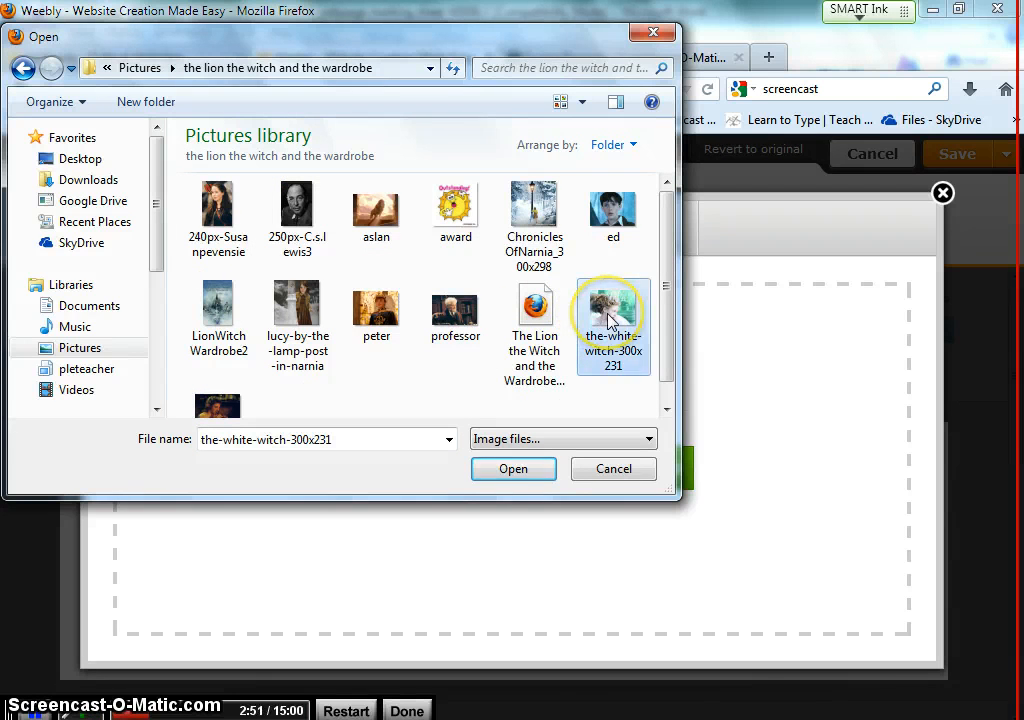
click(513, 469)
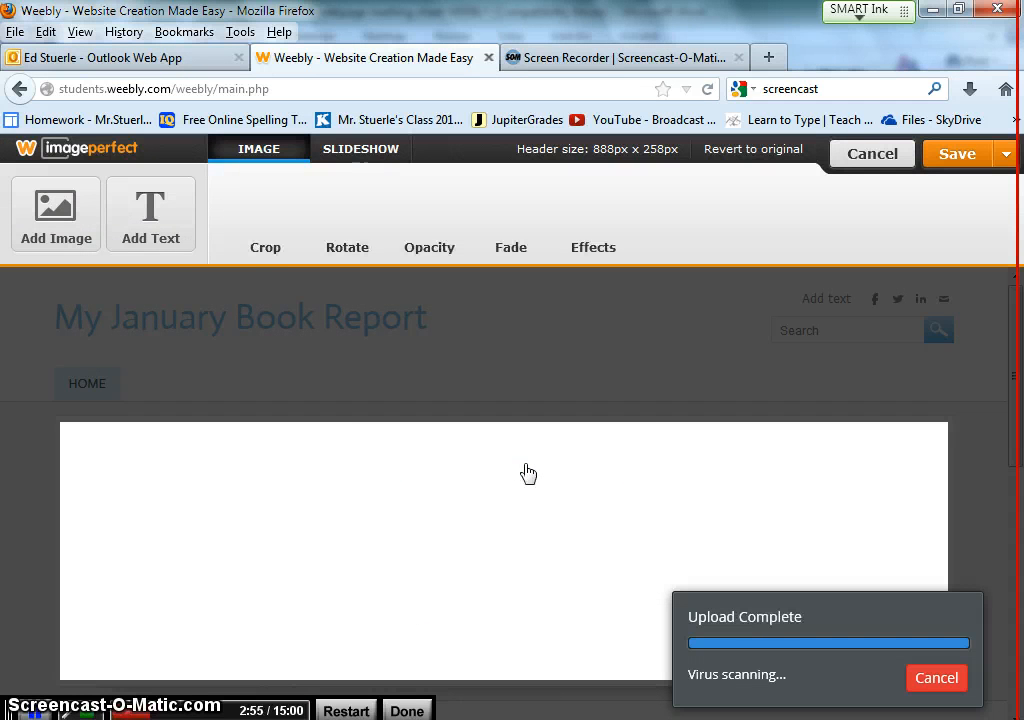
Resize the white witch picture to about half the header width and centre it
drag(656, 532, 932, 523)
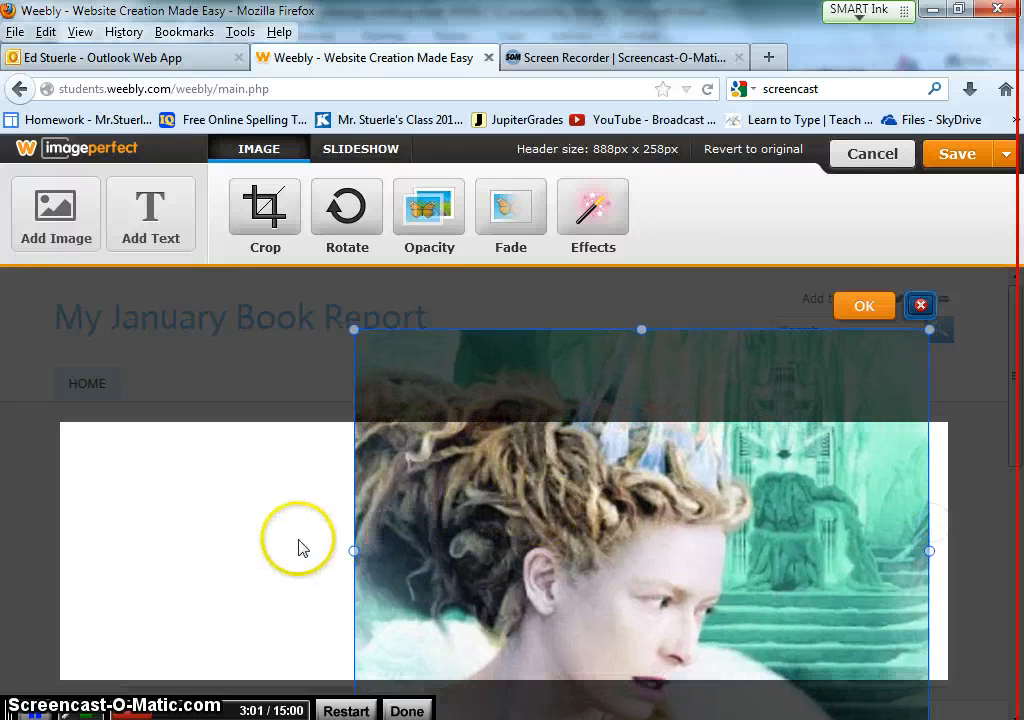
drag(356, 548, 62, 550)
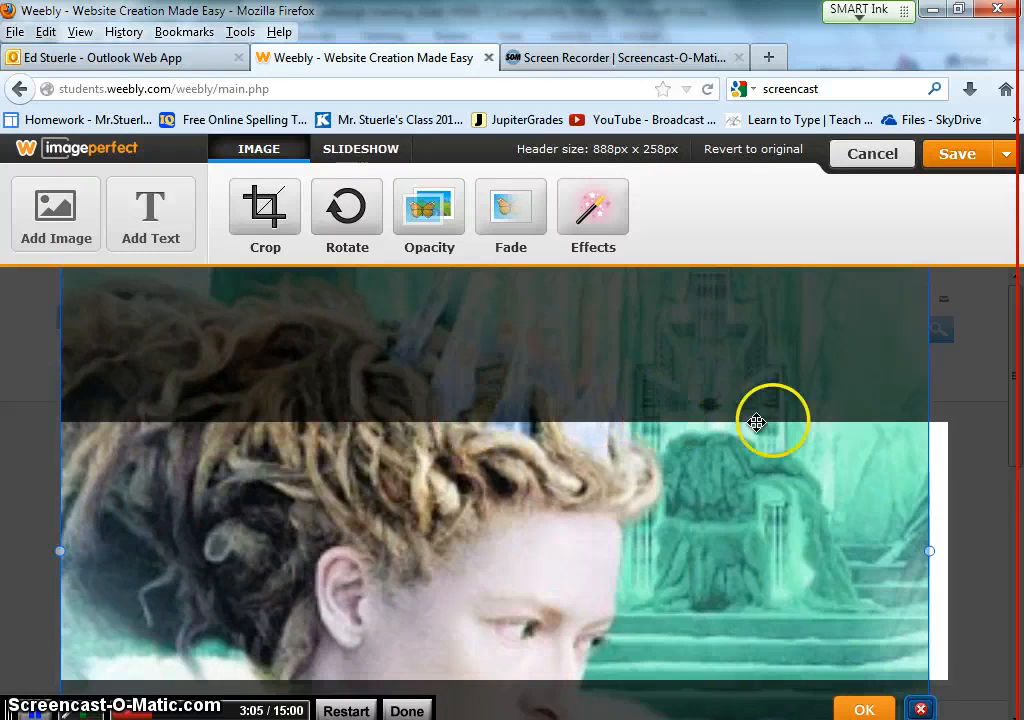
drag(930, 549, 958, 549)
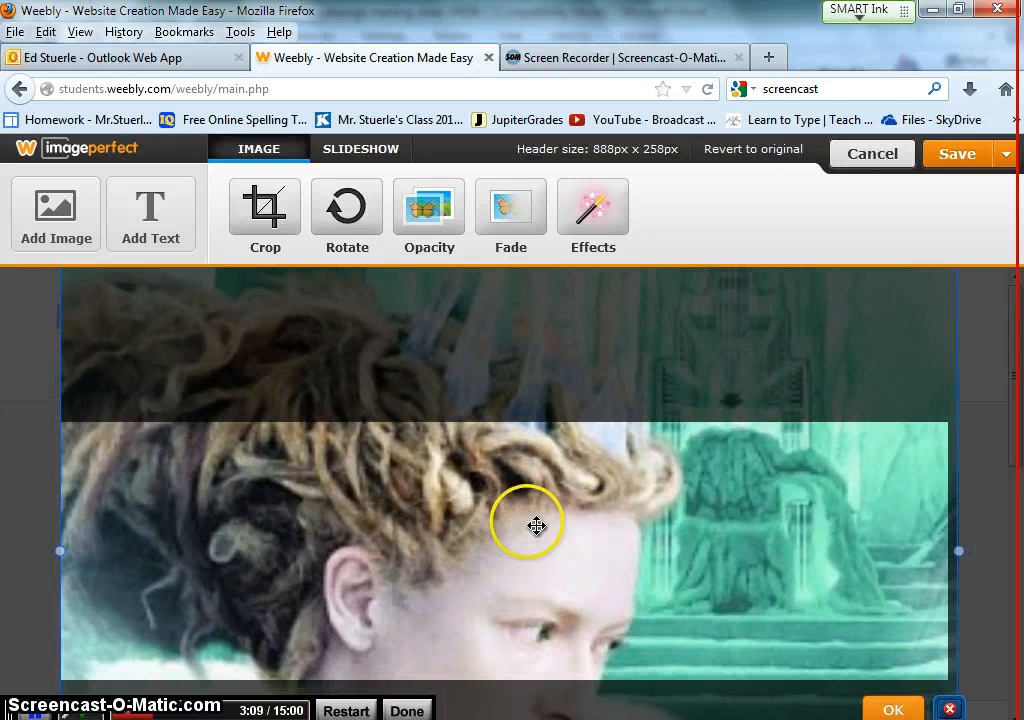
drag(663, 560, 592, 496)
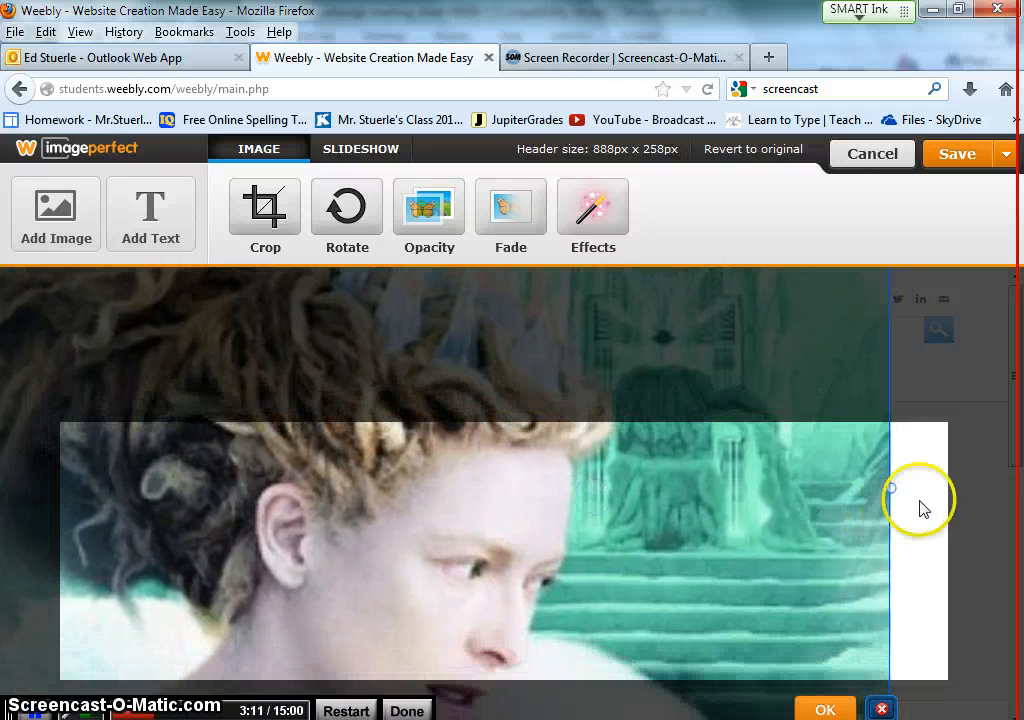
drag(891, 488, 494, 541)
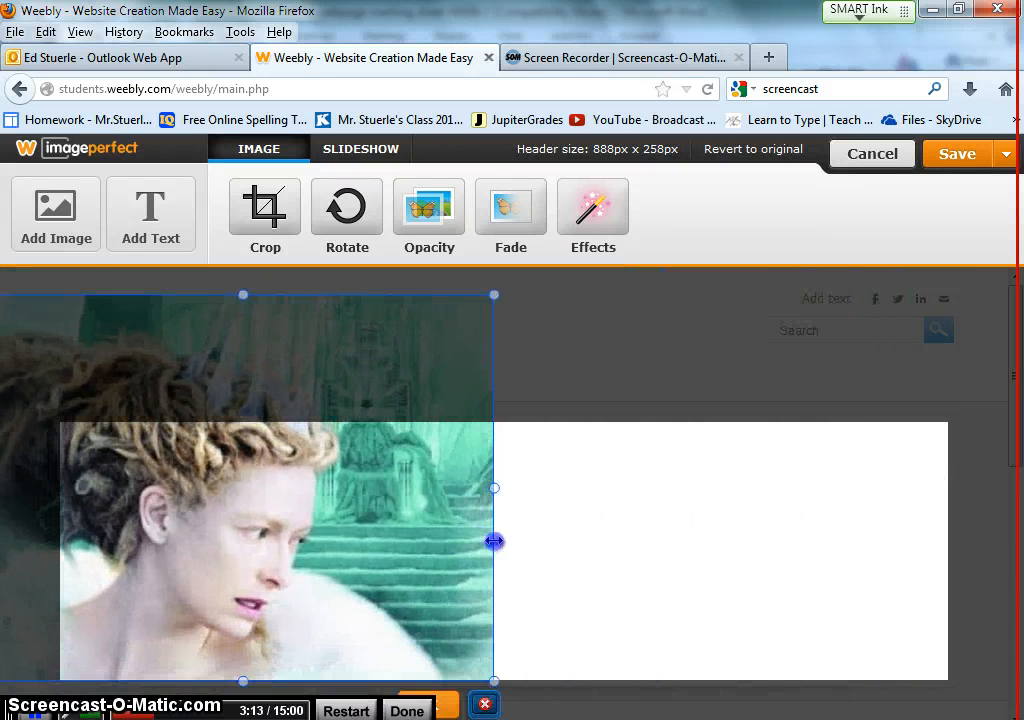
drag(333, 556, 536, 548)
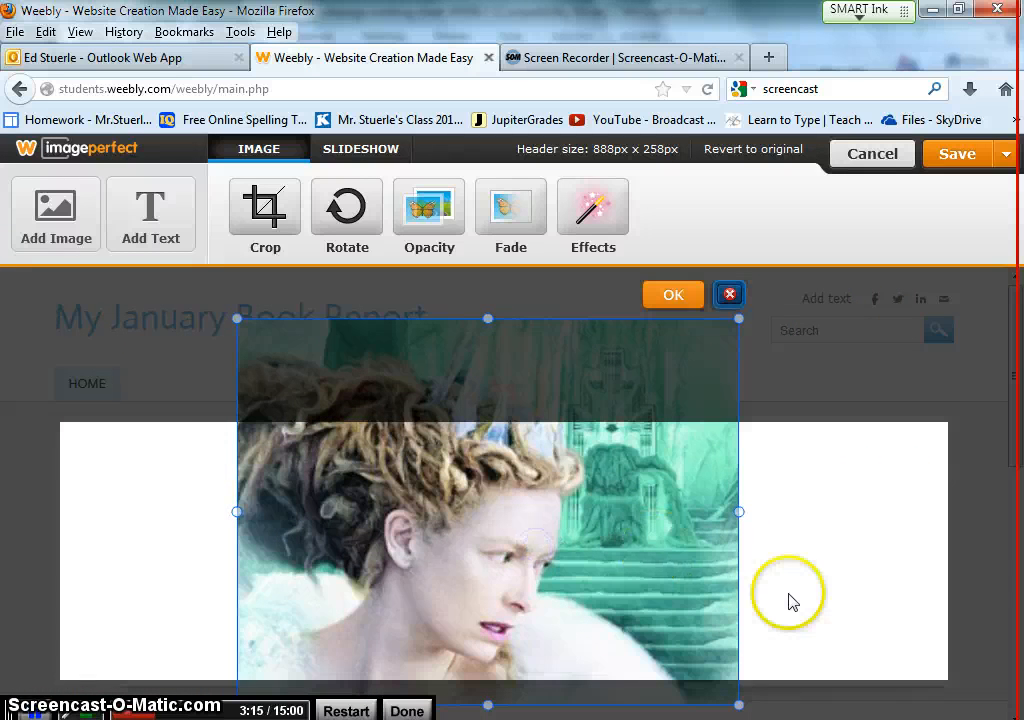
click(678, 300)
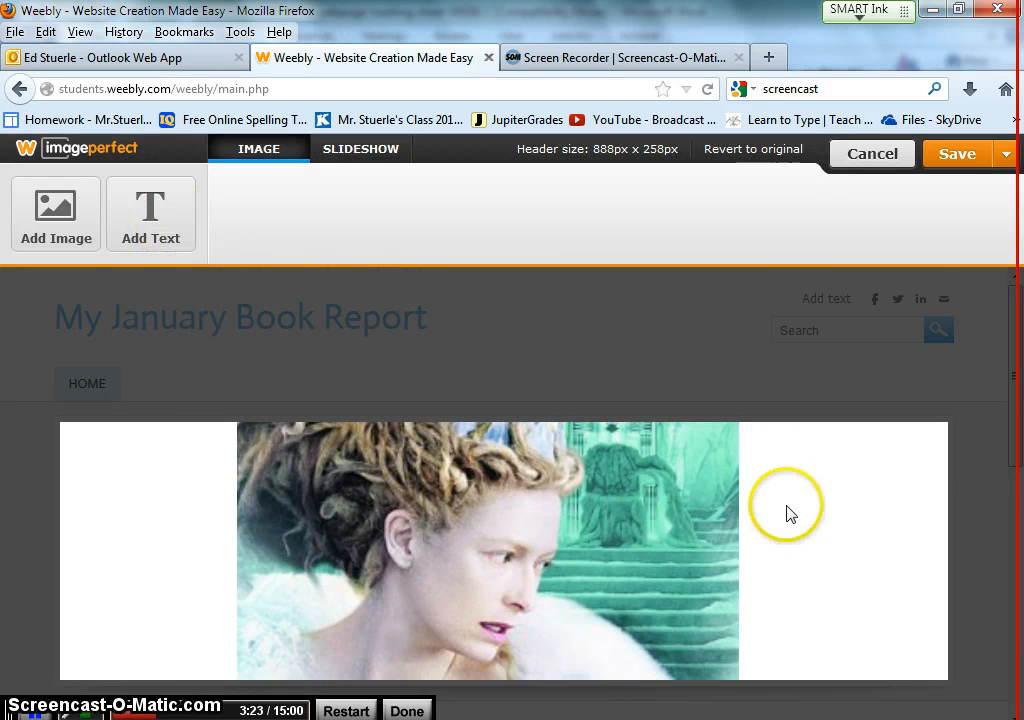
Save the new white witch header to all pages
scroll(786, 510, down, 3)
scroll(748, 489, down, 3)
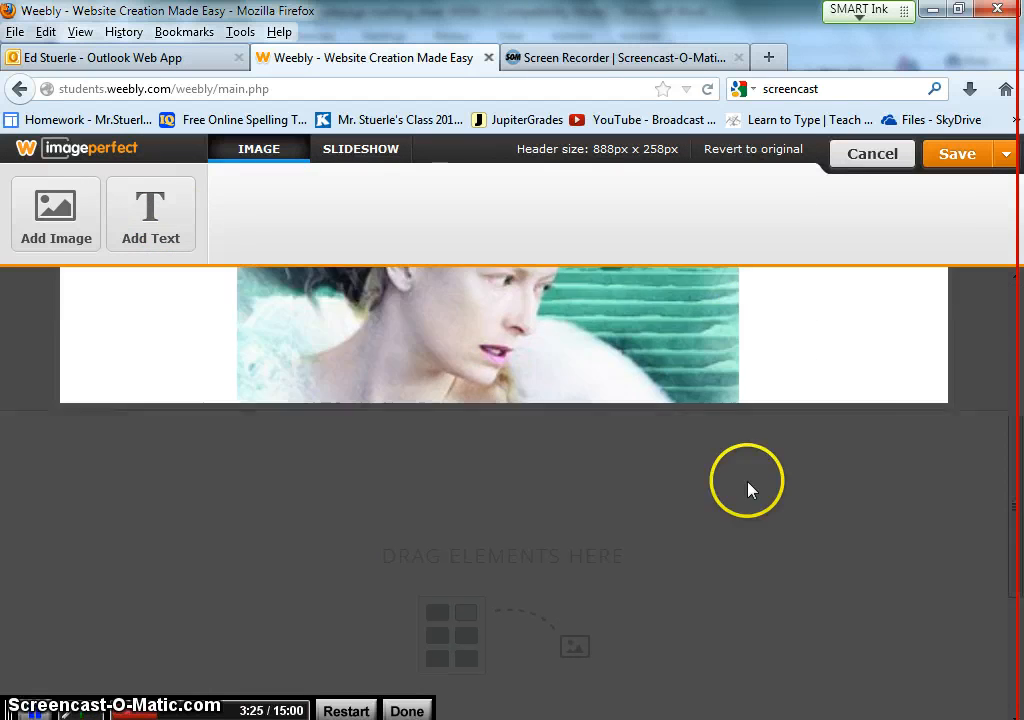
scroll(748, 489, up, 3)
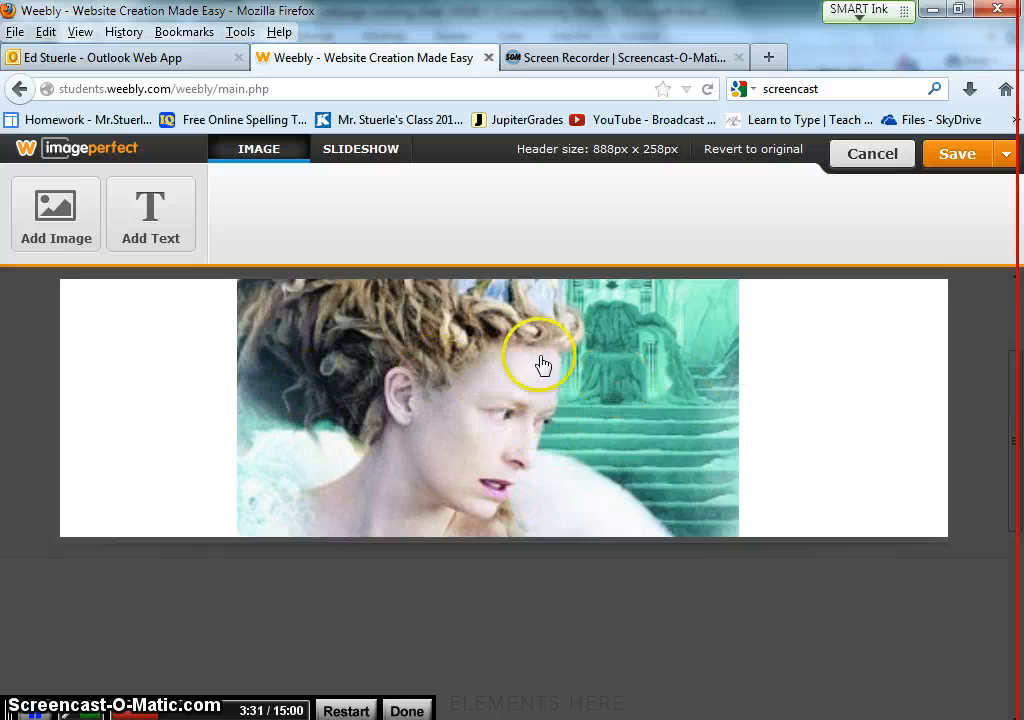
click(960, 168)
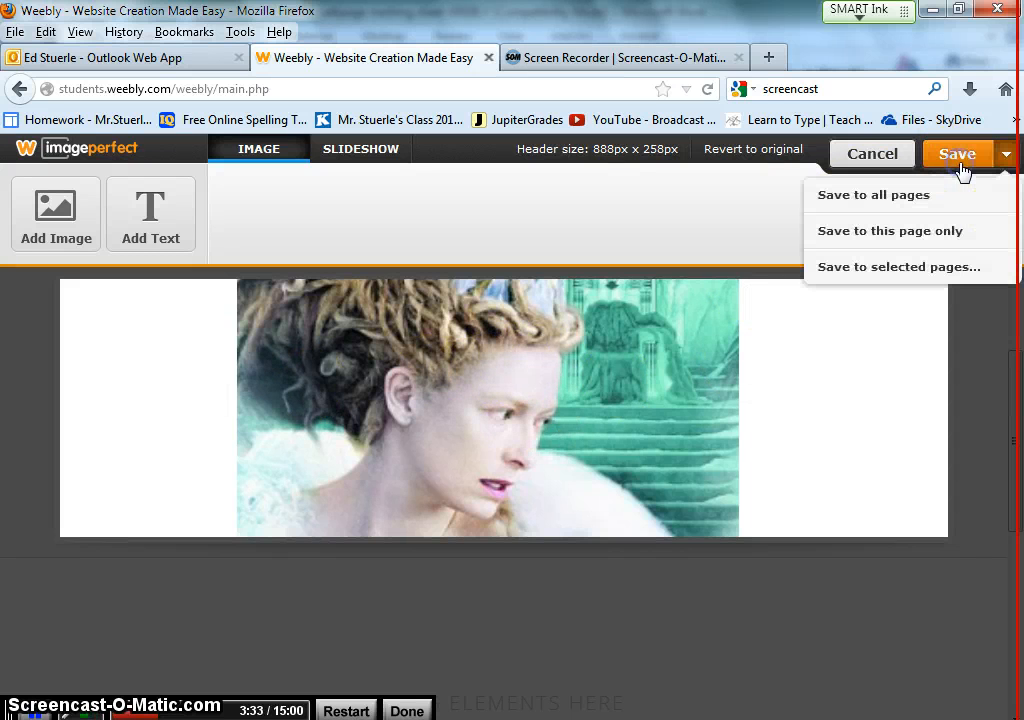
click(933, 205)
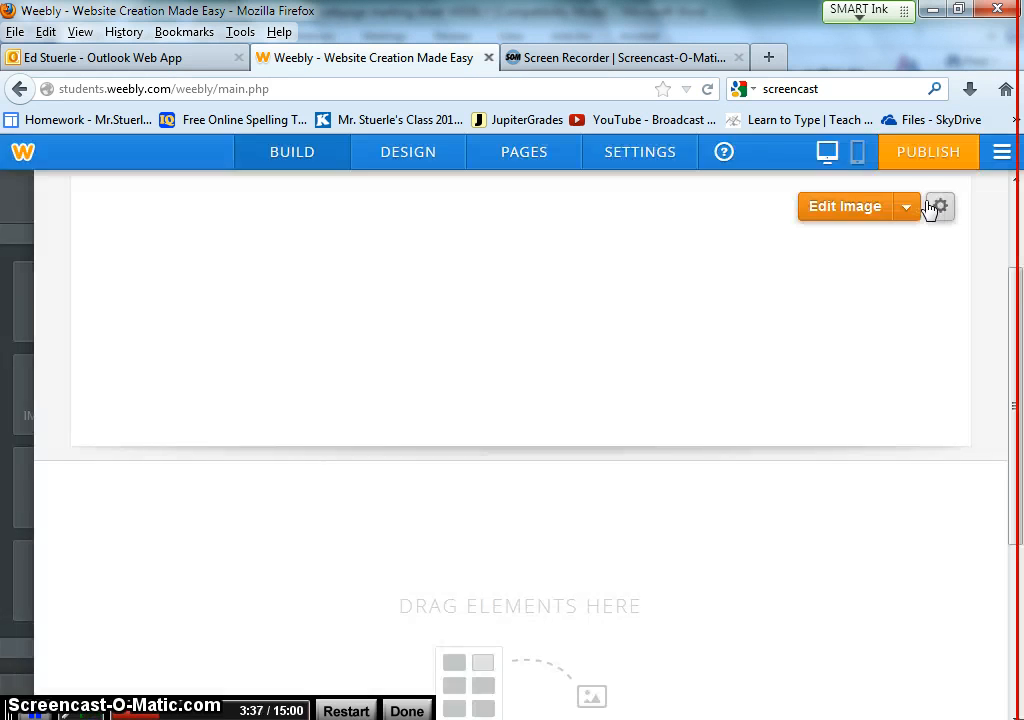
Scroll back up to the header and bring out the Build elements sidebar
scroll(311, 468, up, 3)
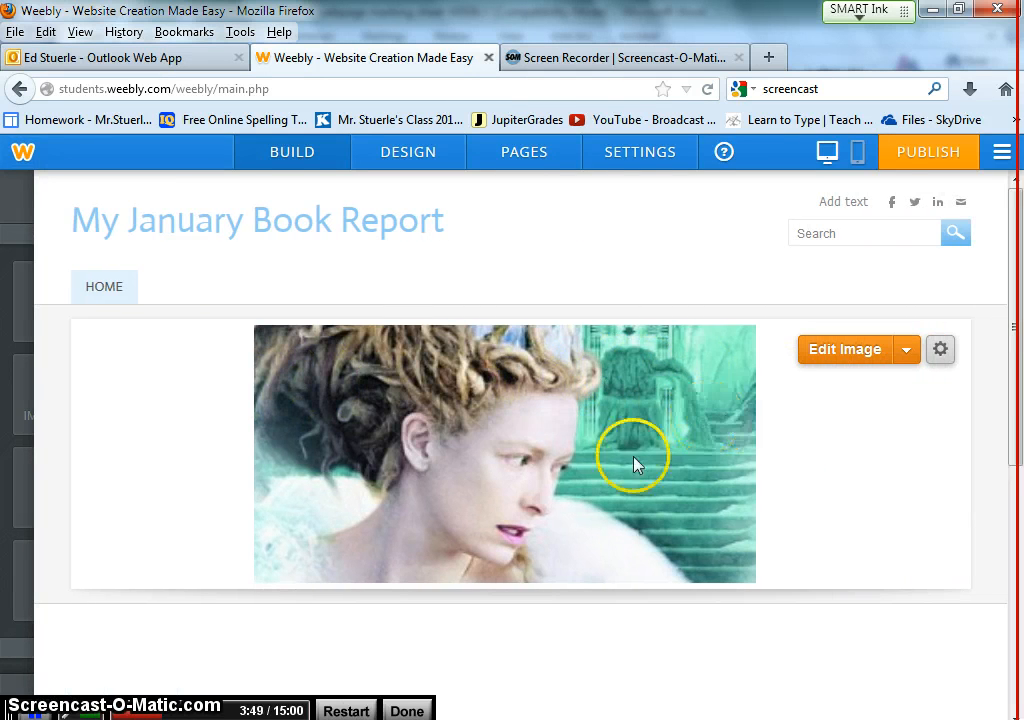
mouse_move(93, 273)
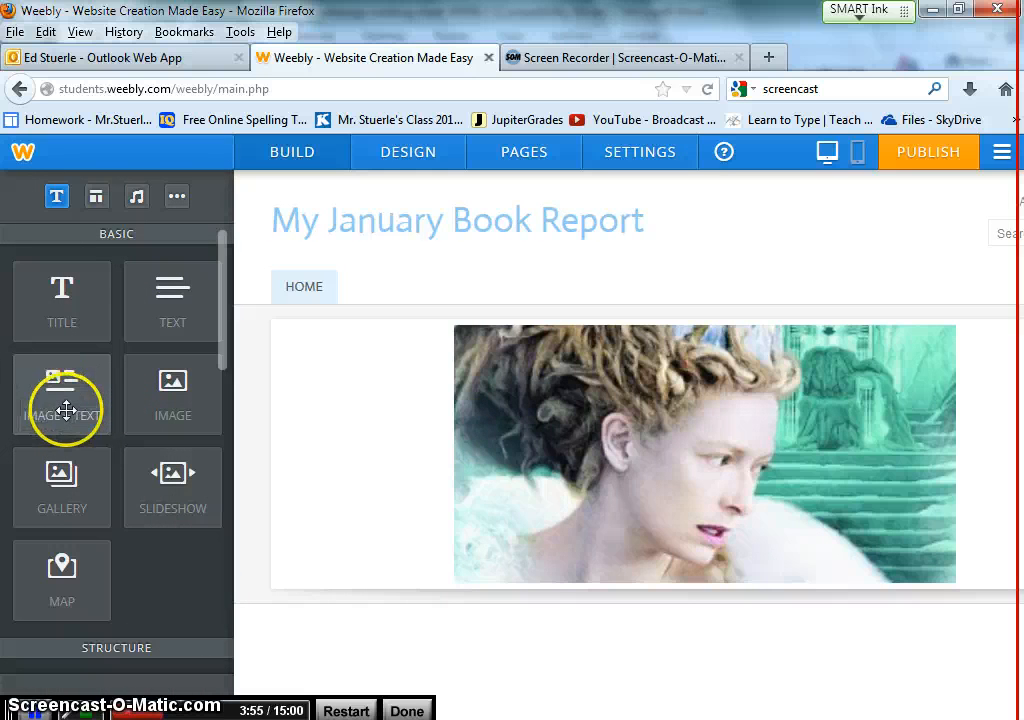
drag(63, 404, 297, 630)
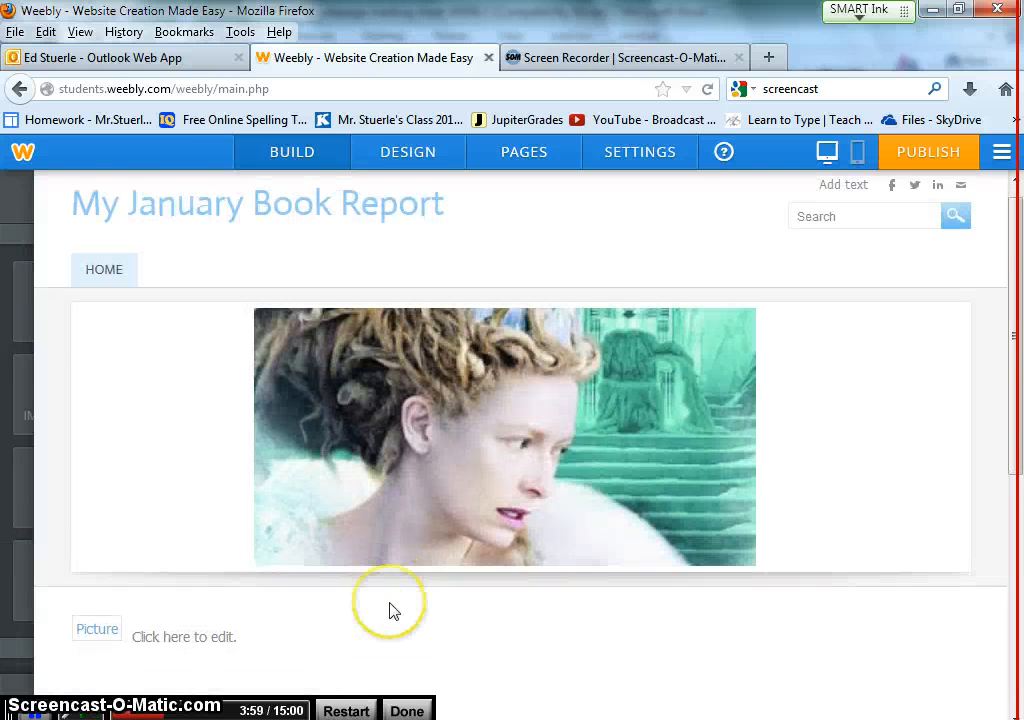
scroll(390, 604, down, 3)
click(286, 364)
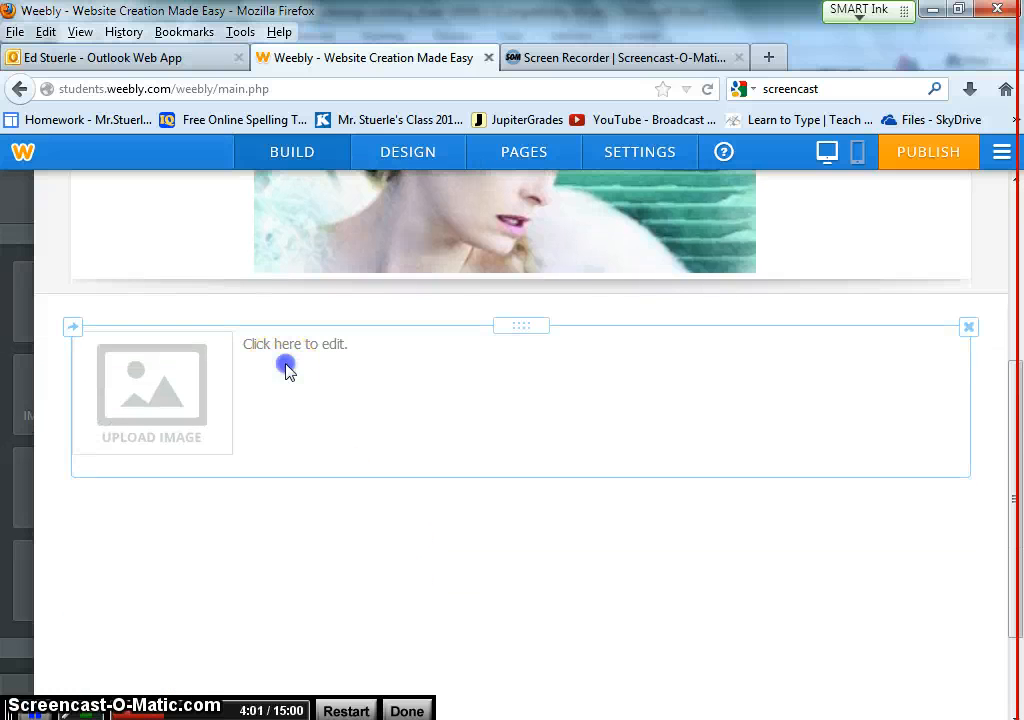
click(288, 349)
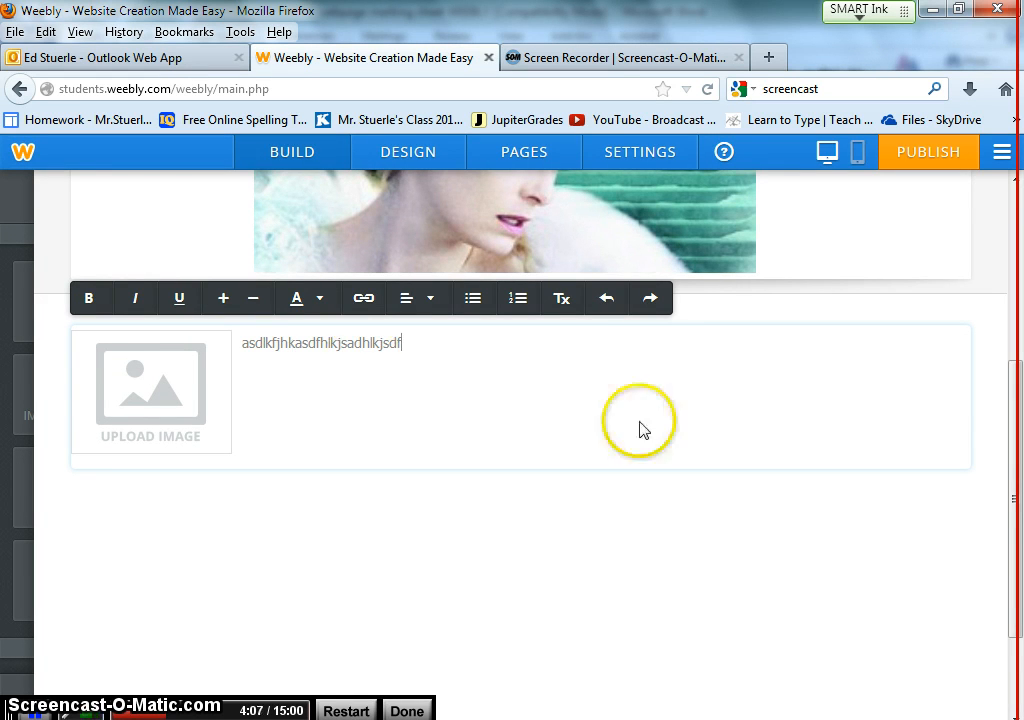
scroll(779, 363, up, 1)
click(868, 272)
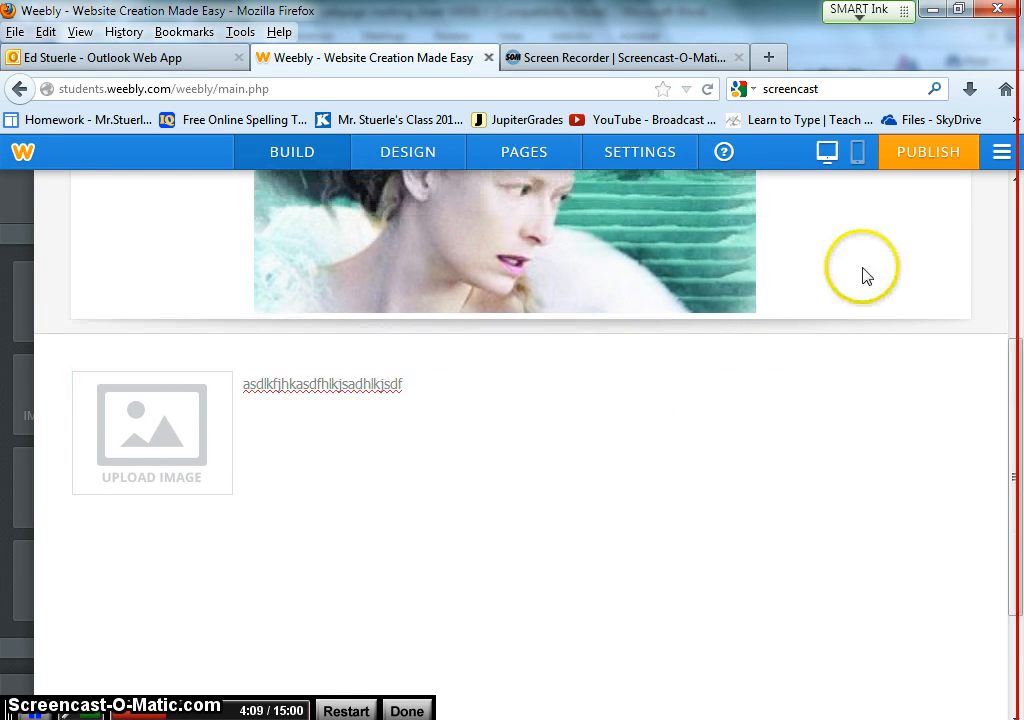
click(76, 370)
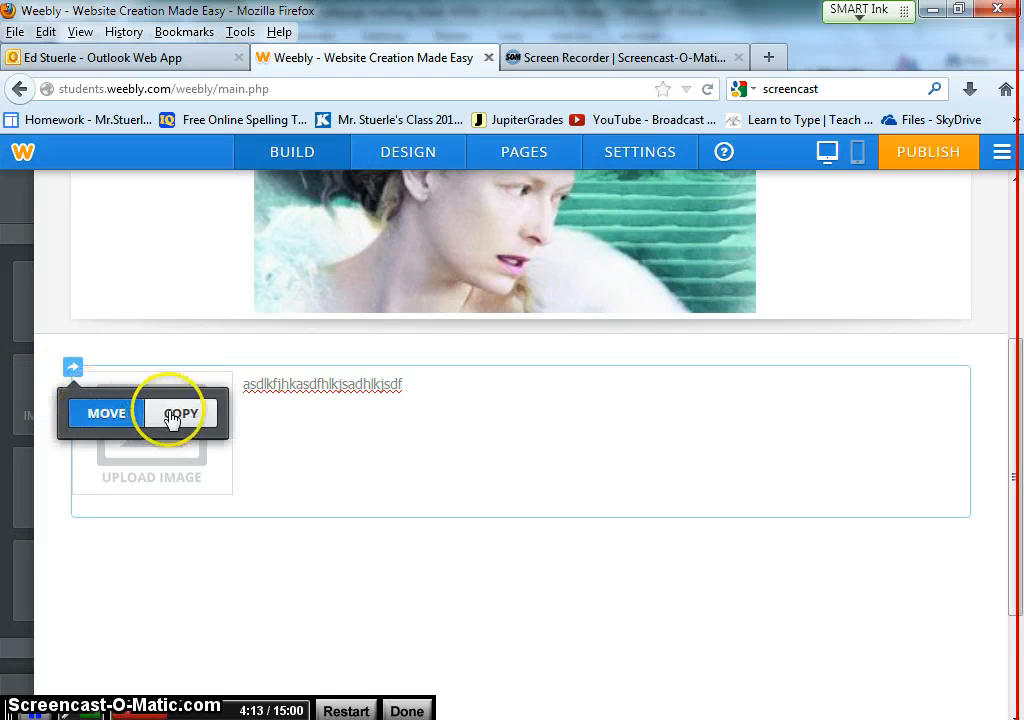
click(171, 338)
scroll(692, 398, up, 1)
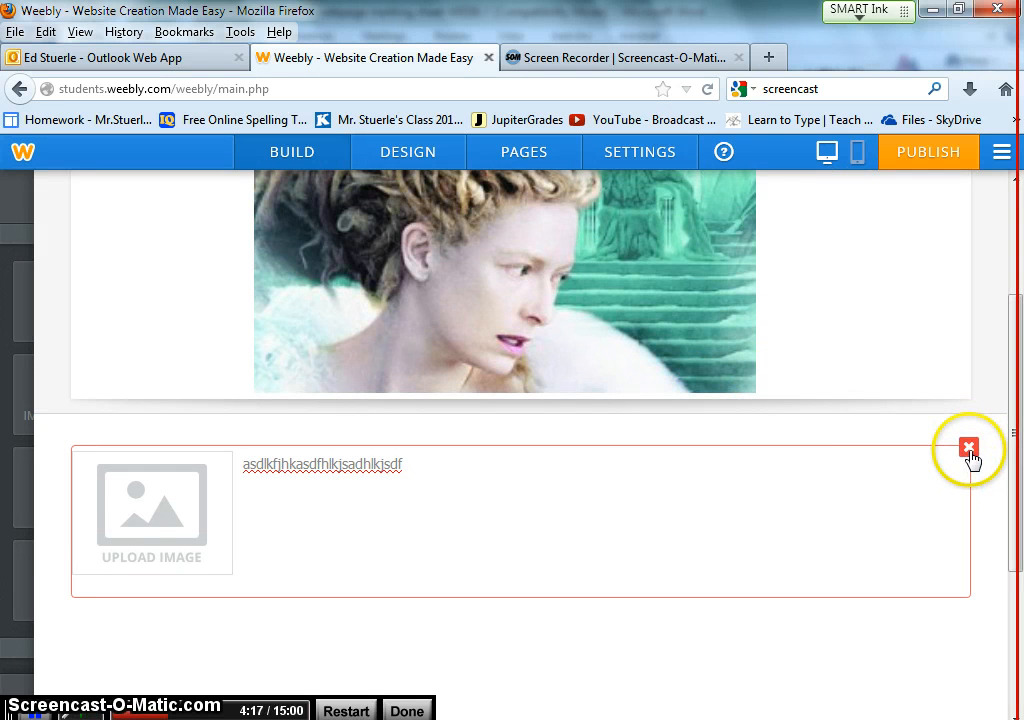
click(969, 450)
click(933, 390)
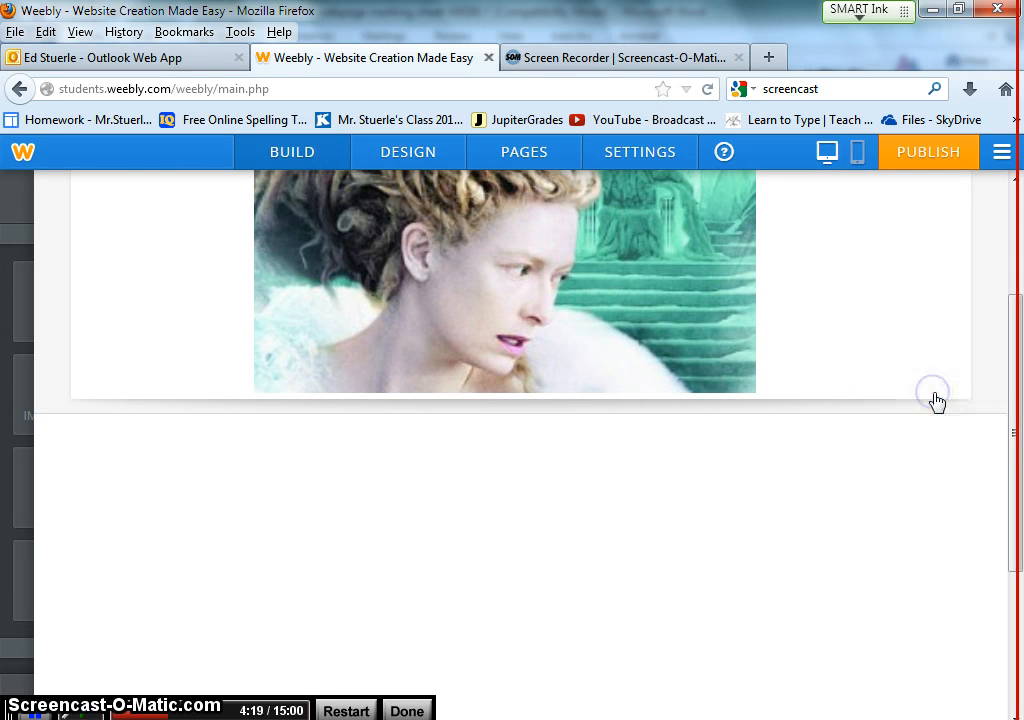
Switch to the Word marking sheet and select 'picture' in the title-page criteria
mouse_move(348, 712)
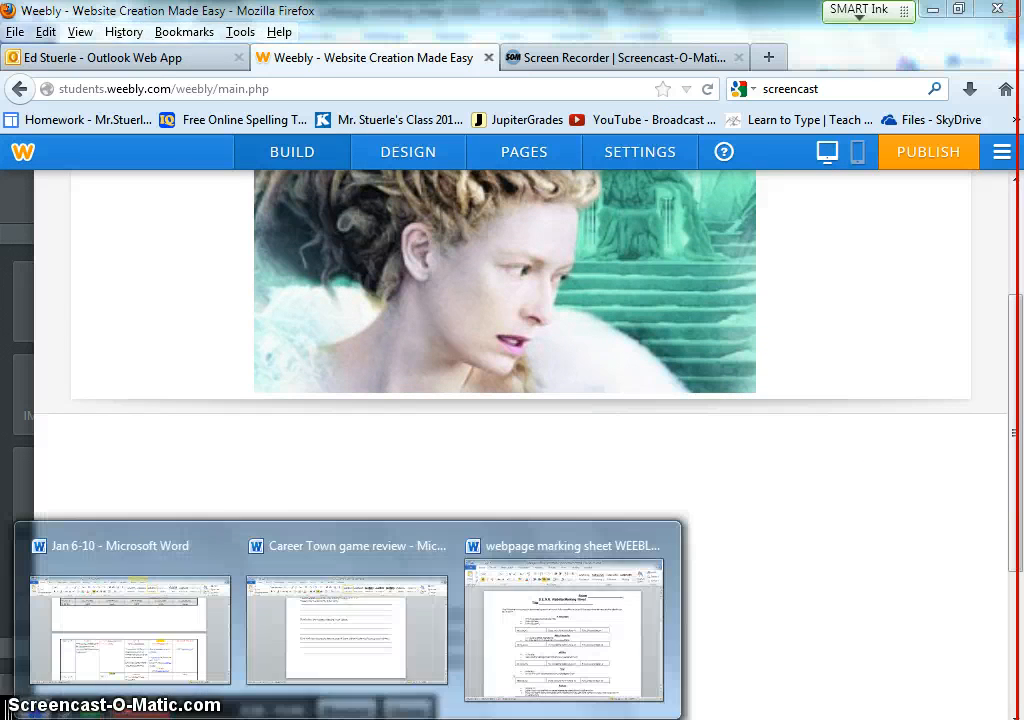
click(542, 606)
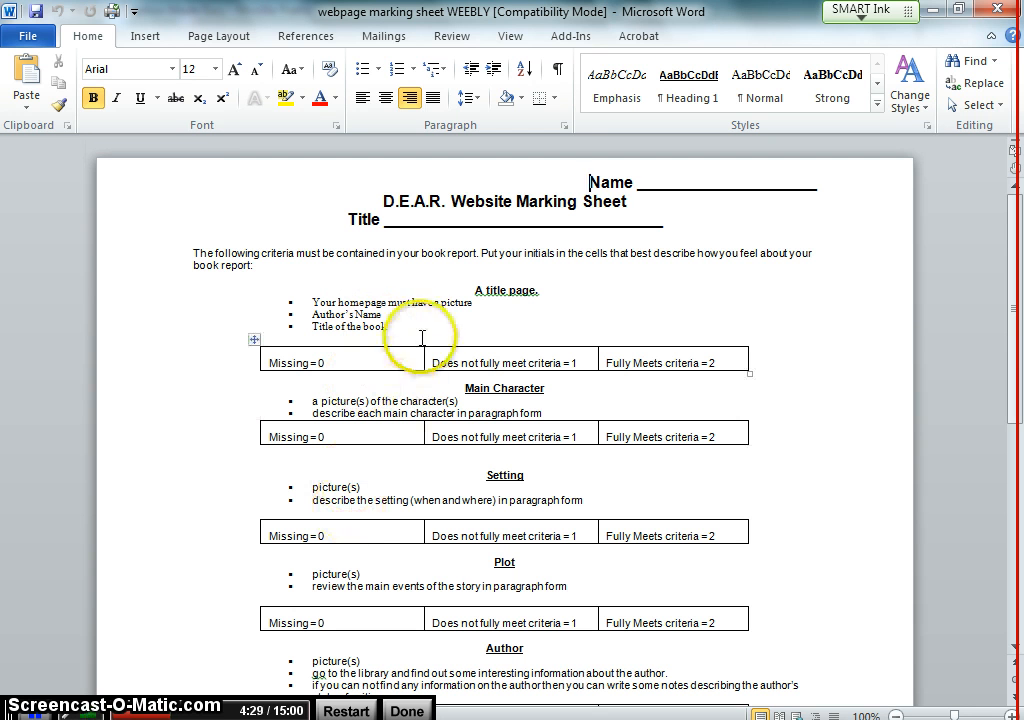
double_click(458, 302)
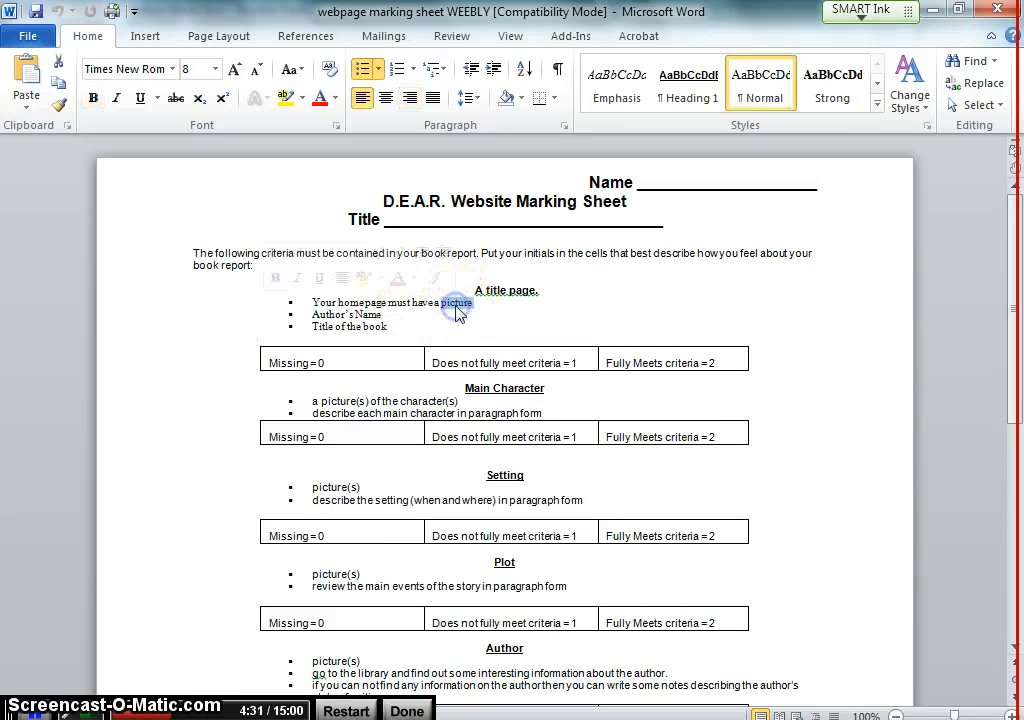
Zoom in on the marking sheet to read it, then return to the Weebly editor
click(1012, 715)
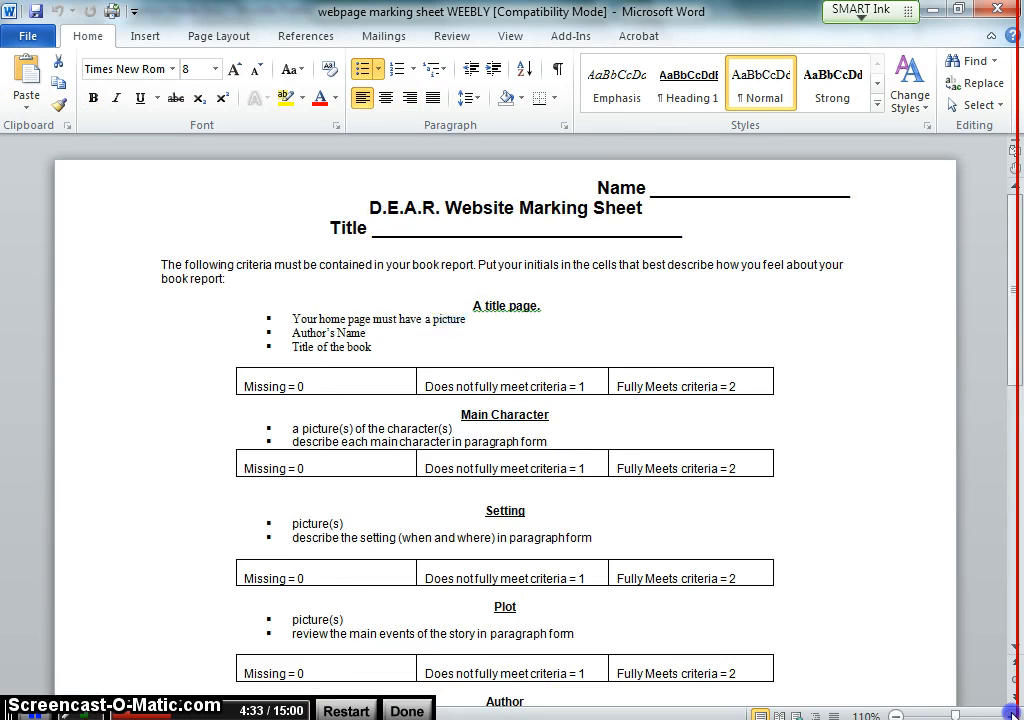
click(1012, 715)
click(1012, 715)
click(1012, 715)
click(1012, 715)
click(1012, 715)
click(1012, 715)
click(1012, 715)
scroll(533, 498, down, 2)
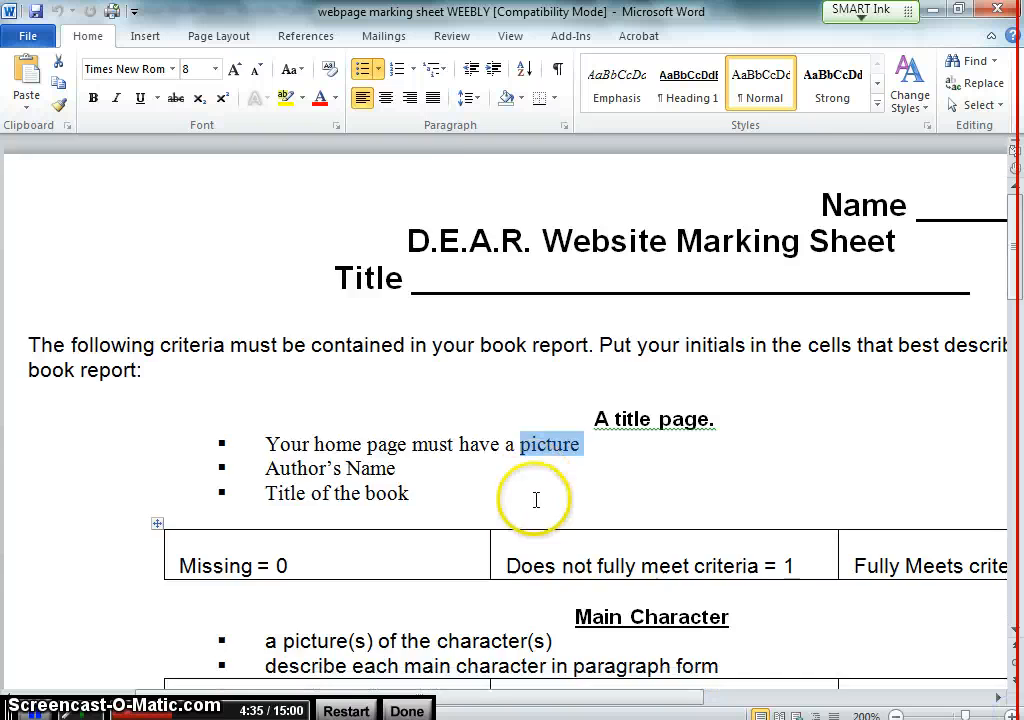
click(235, 718)
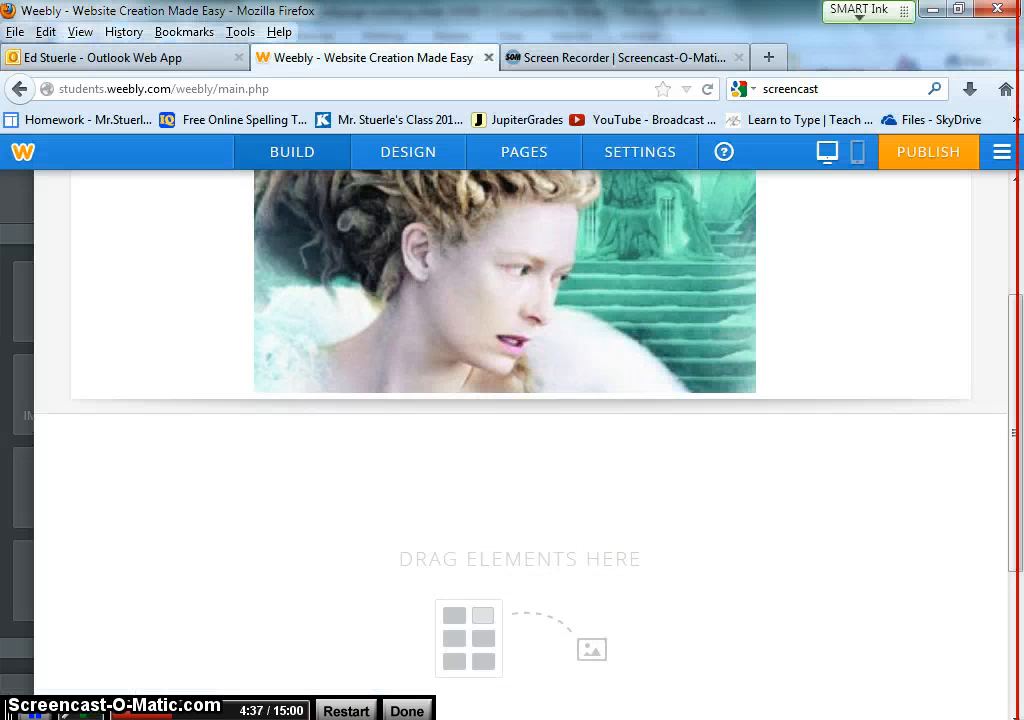
Add an Image block below the header and upload ChroniclesOfNarnia_300x298 into it
mouse_move(6, 315)
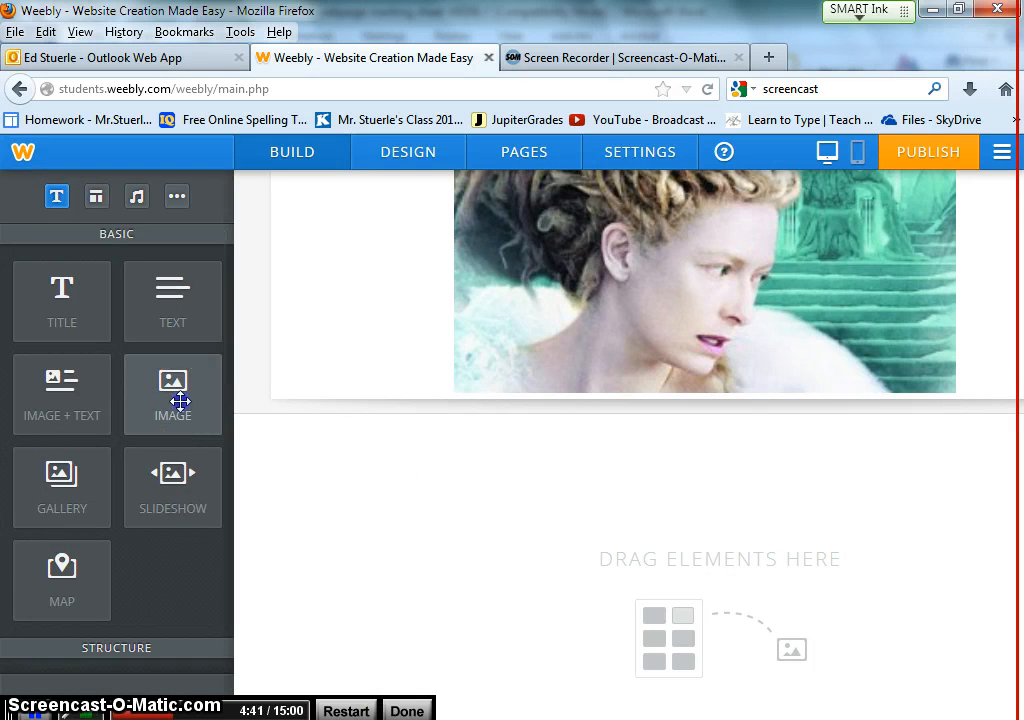
drag(181, 402, 346, 477)
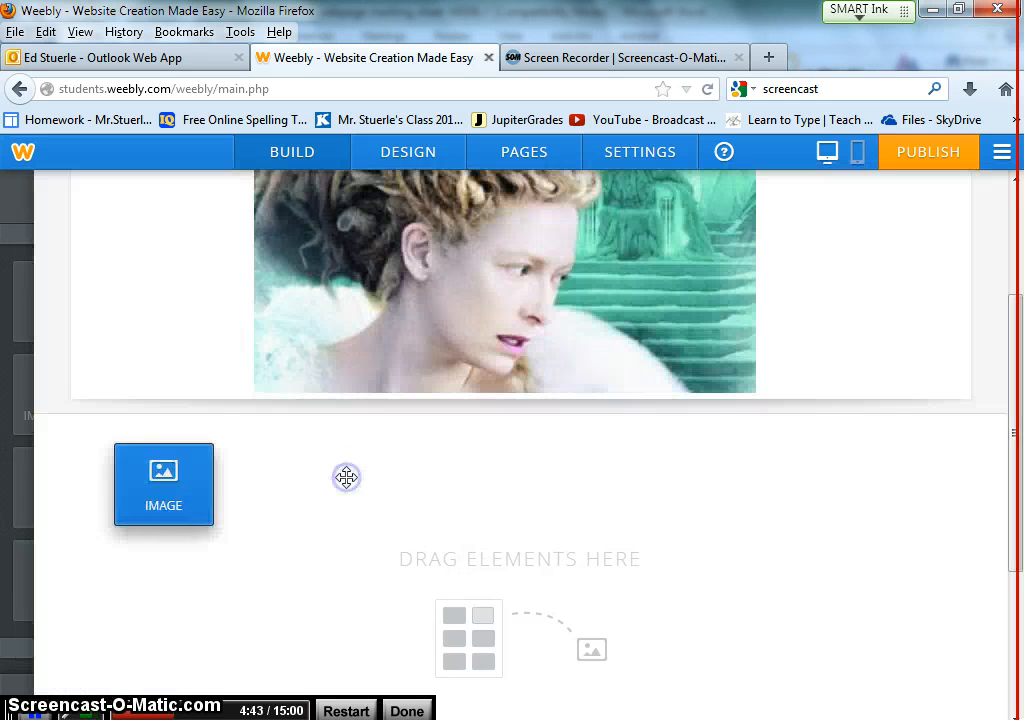
click(521, 515)
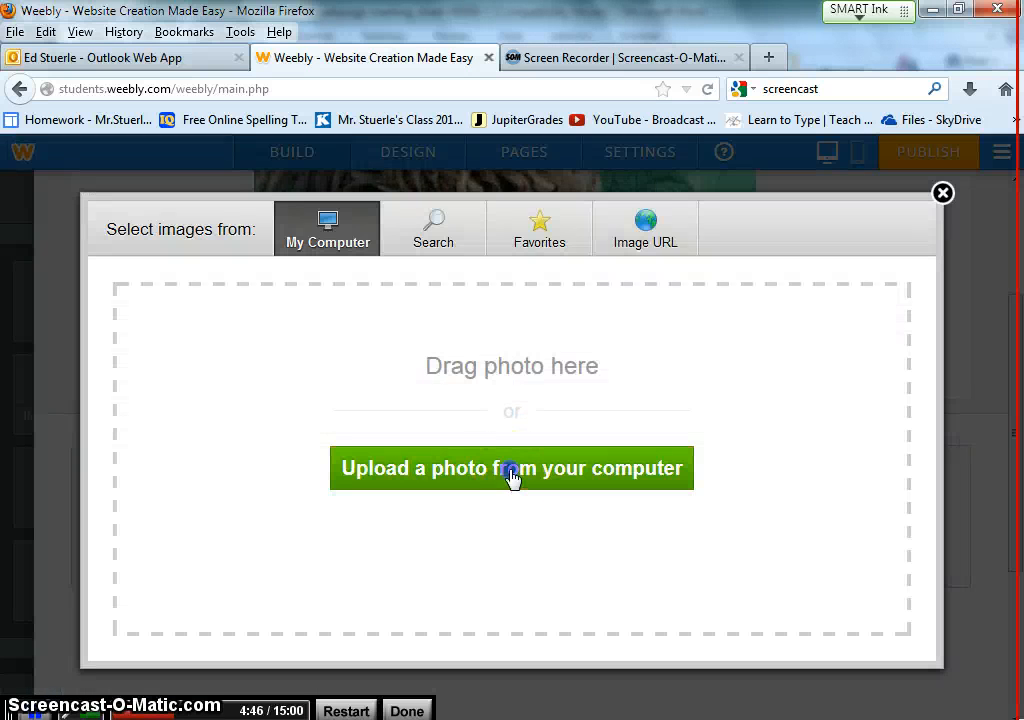
click(510, 470)
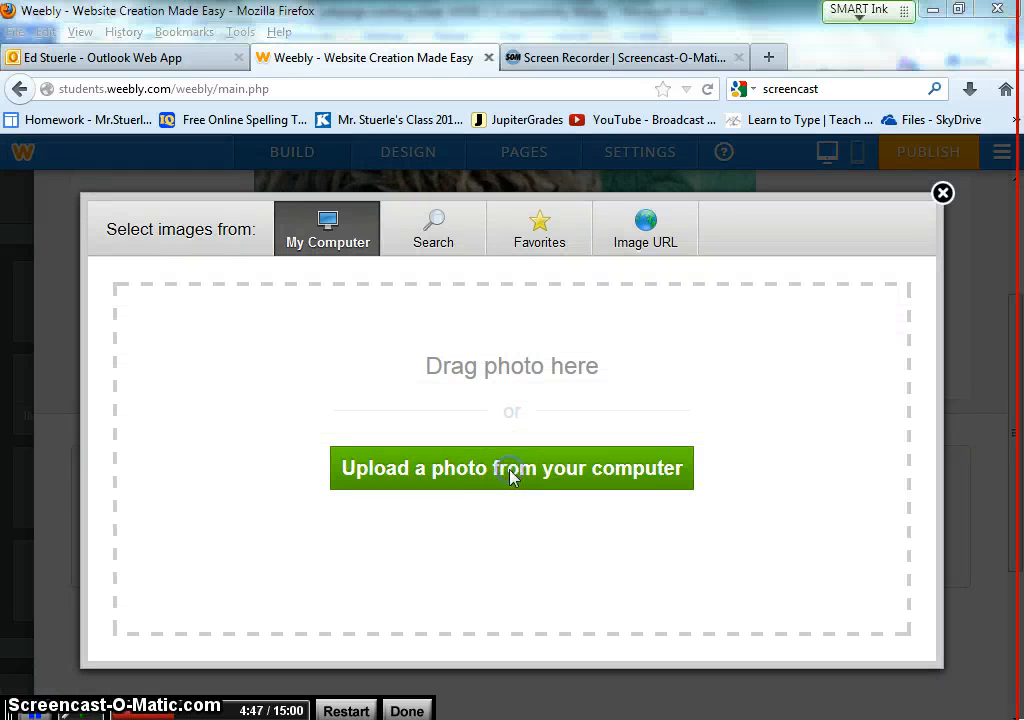
click(527, 210)
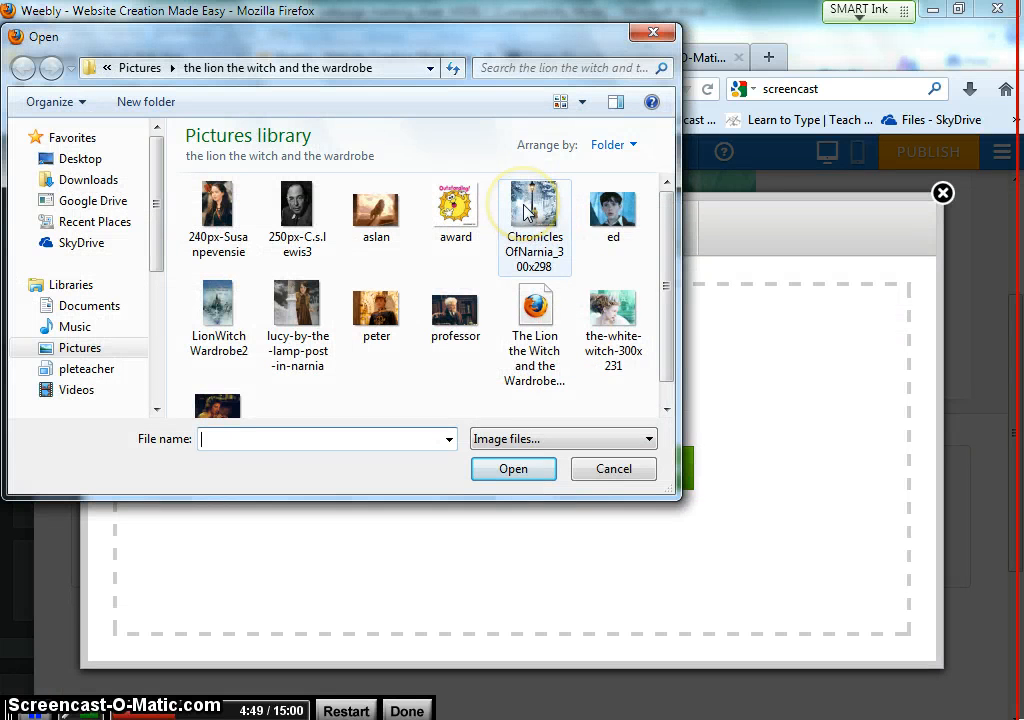
double_click(527, 212)
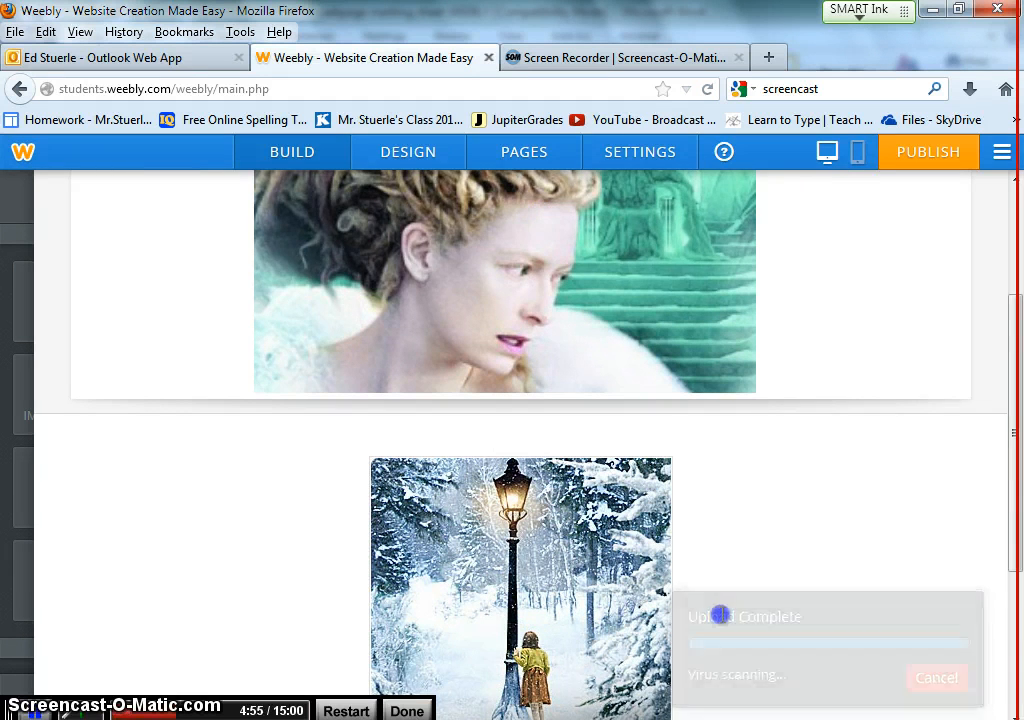
scroll(672, 546, down, 3)
scroll(672, 546, up, 1)
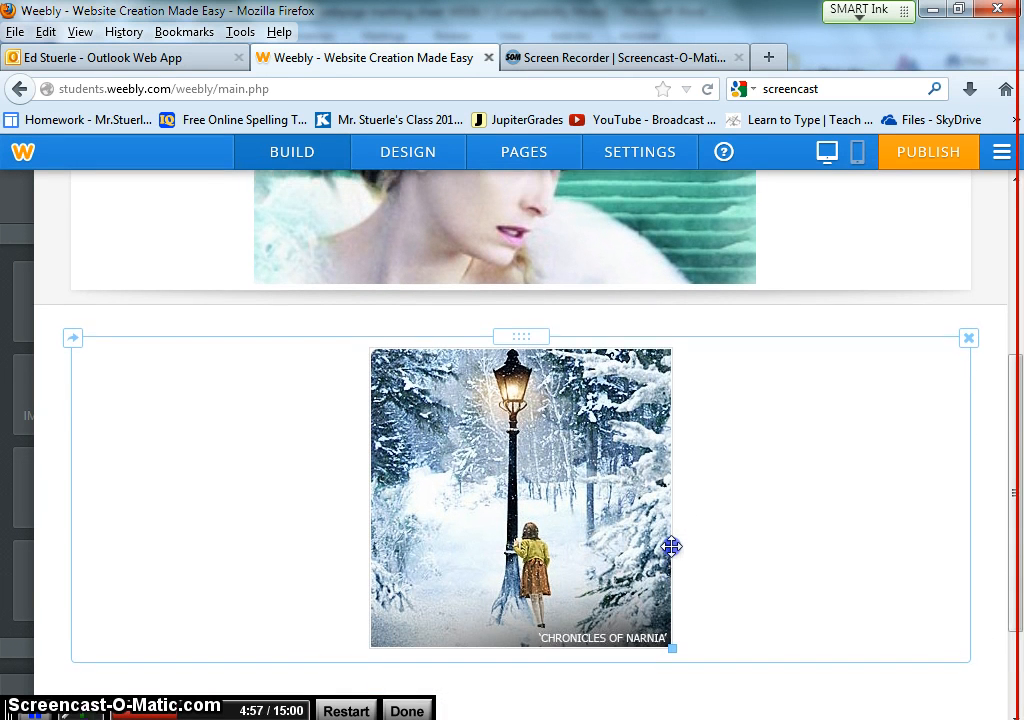
mouse_move(10, 395)
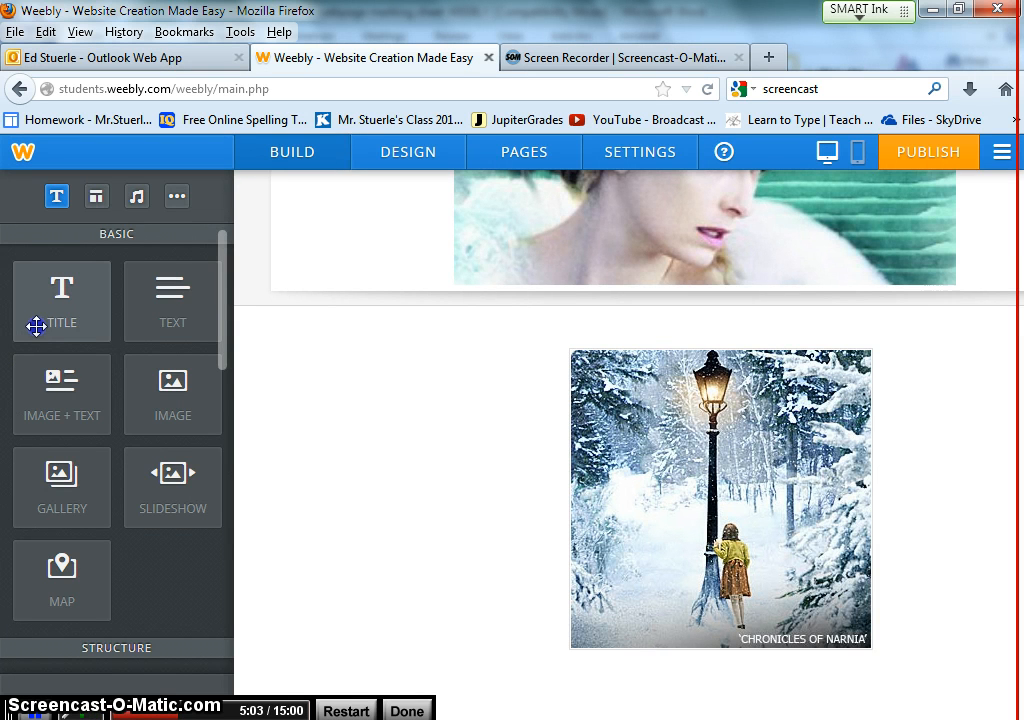
Add a title block above the lamppost picture with the book title and author, correcting 'THe' to 'The'
drag(45, 318, 386, 343)
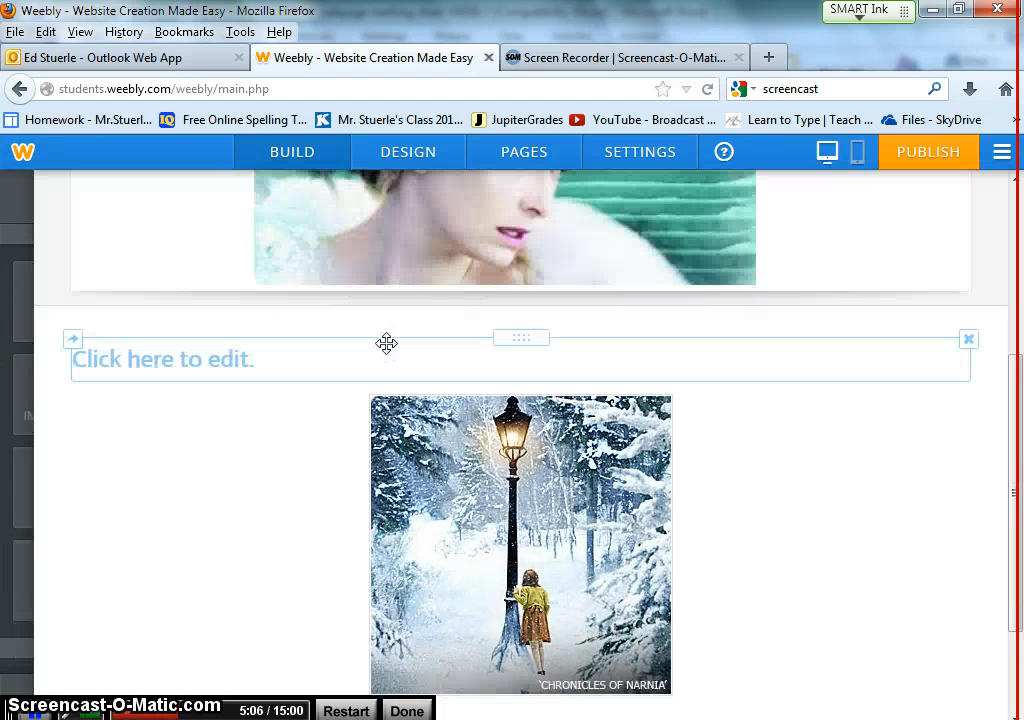
click(155, 354)
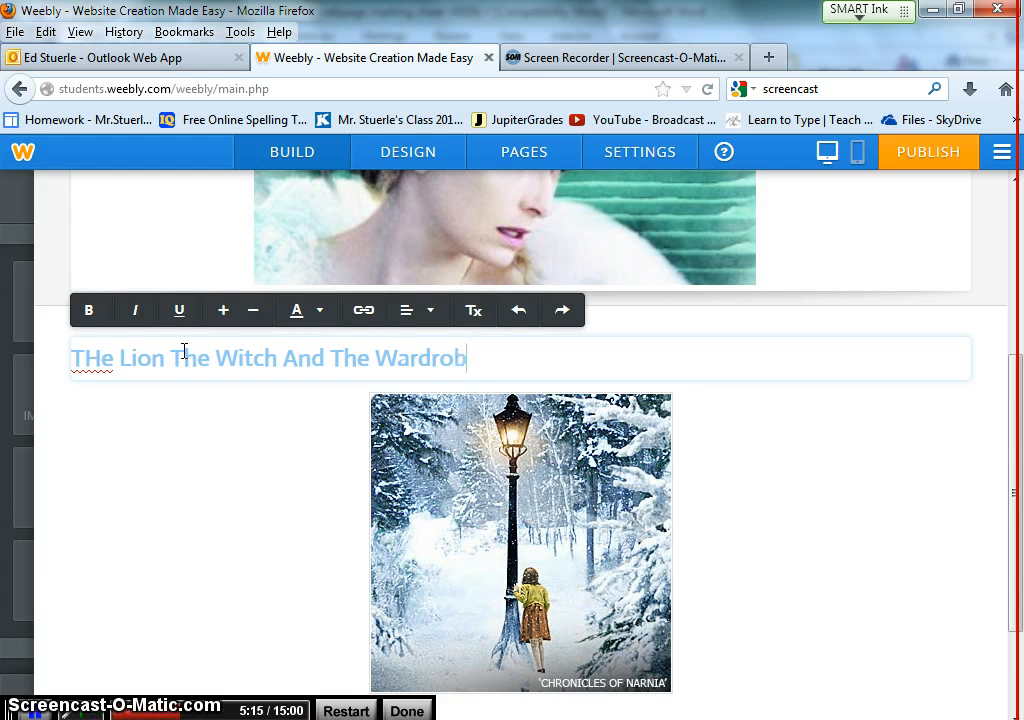
text(e)
key(Return)
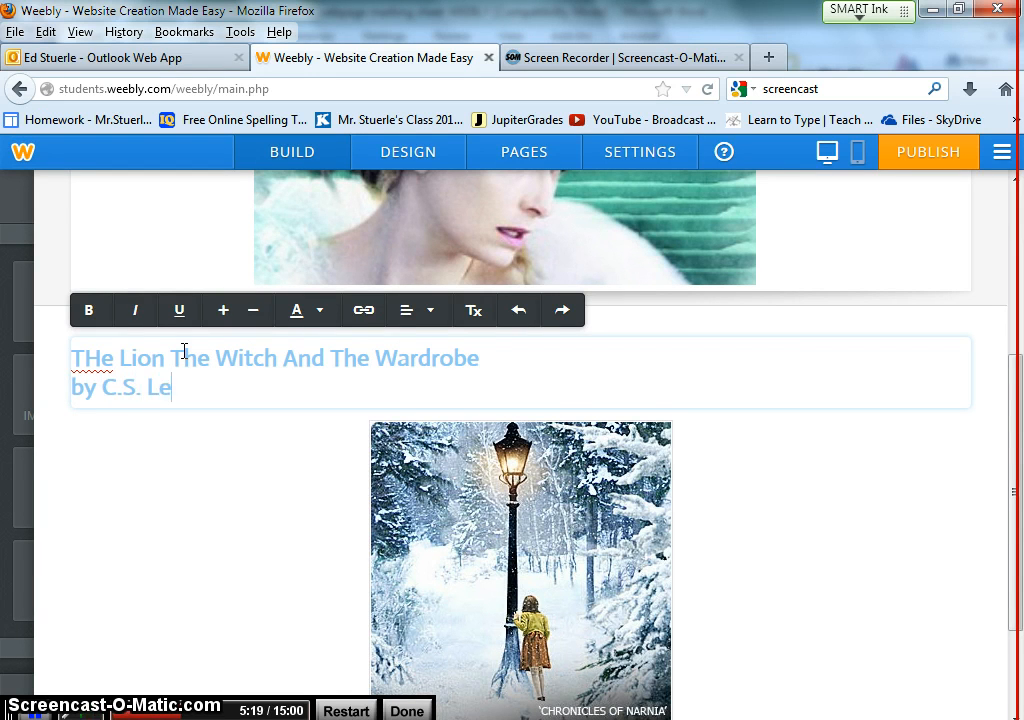
right_click(101, 364)
click(171, 381)
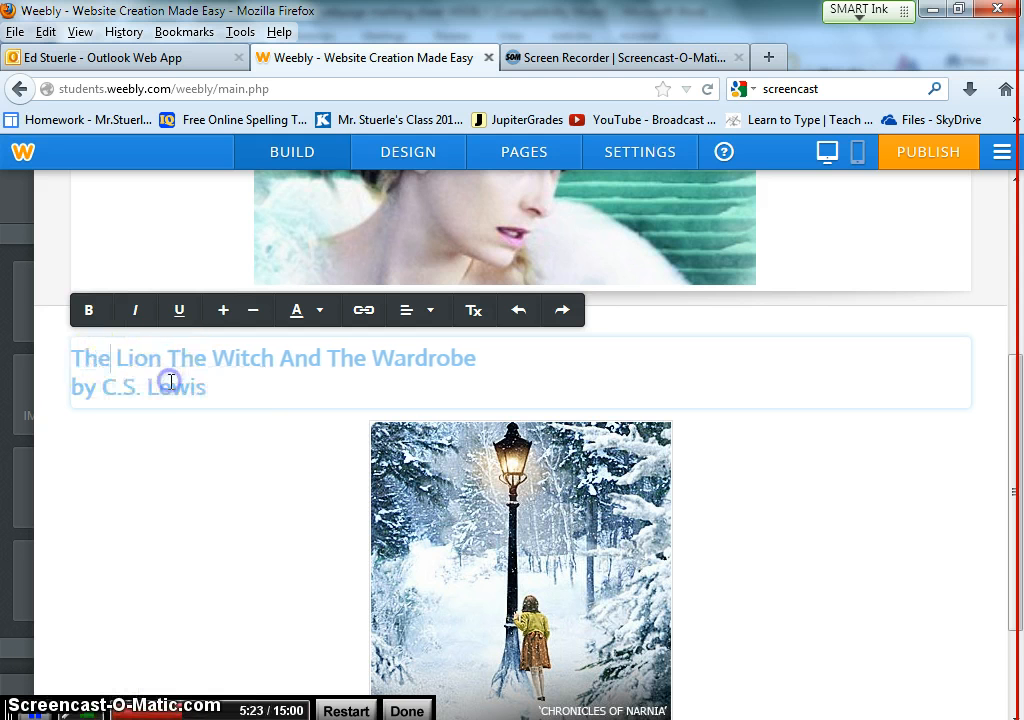
Centre the title and author lines and make them red, bold, italic and underlined
drag(218, 397, 100, 366)
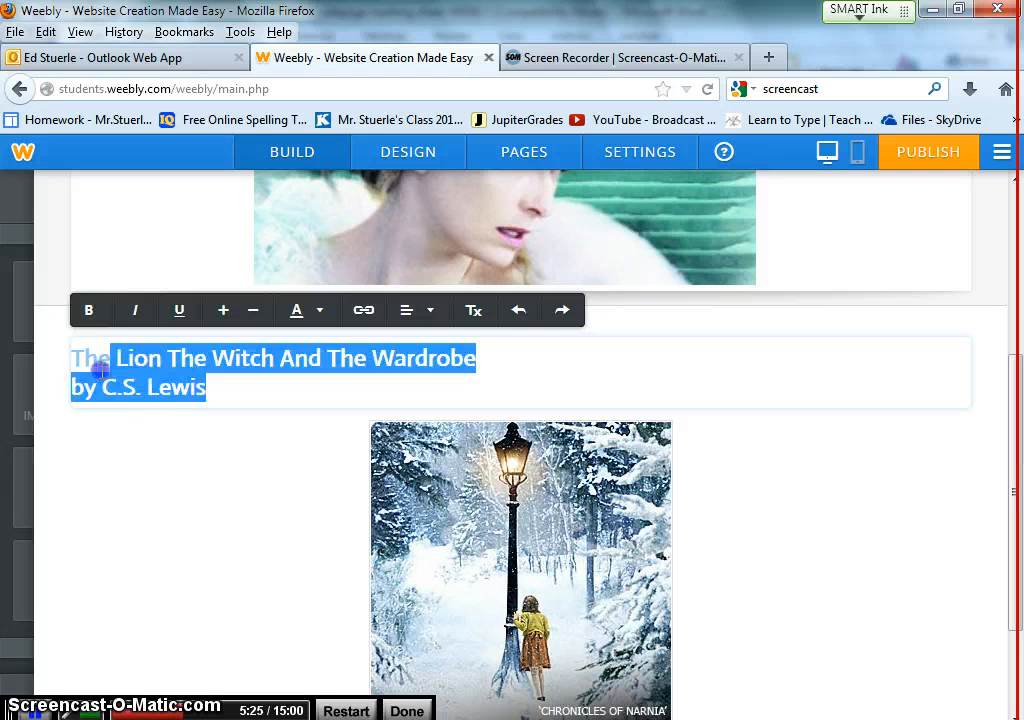
click(416, 312)
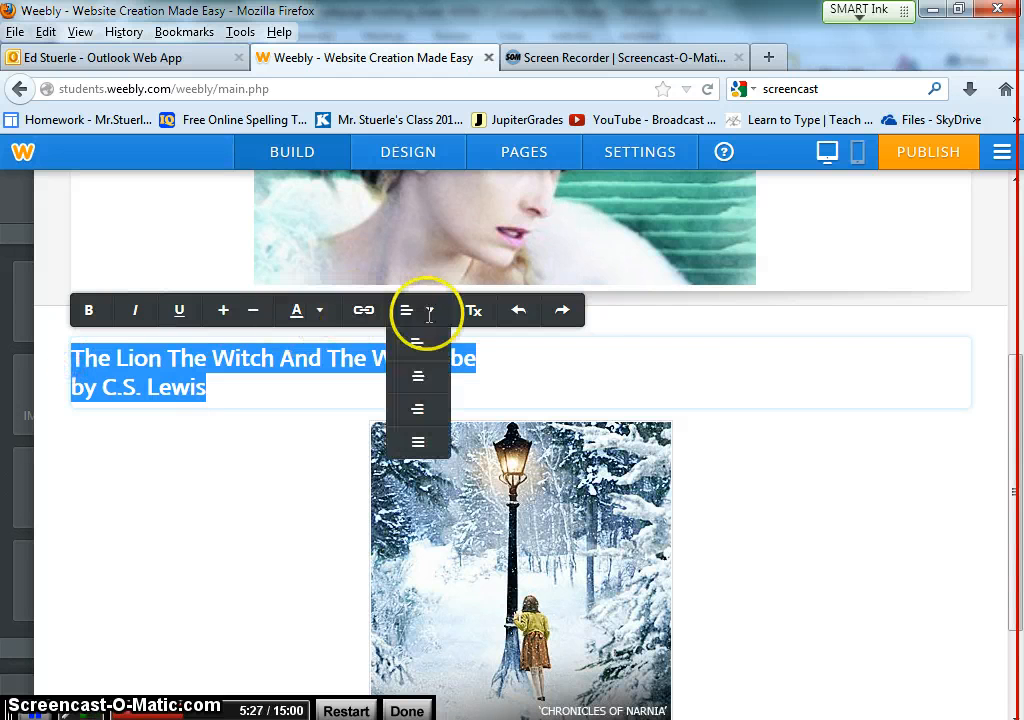
click(421, 377)
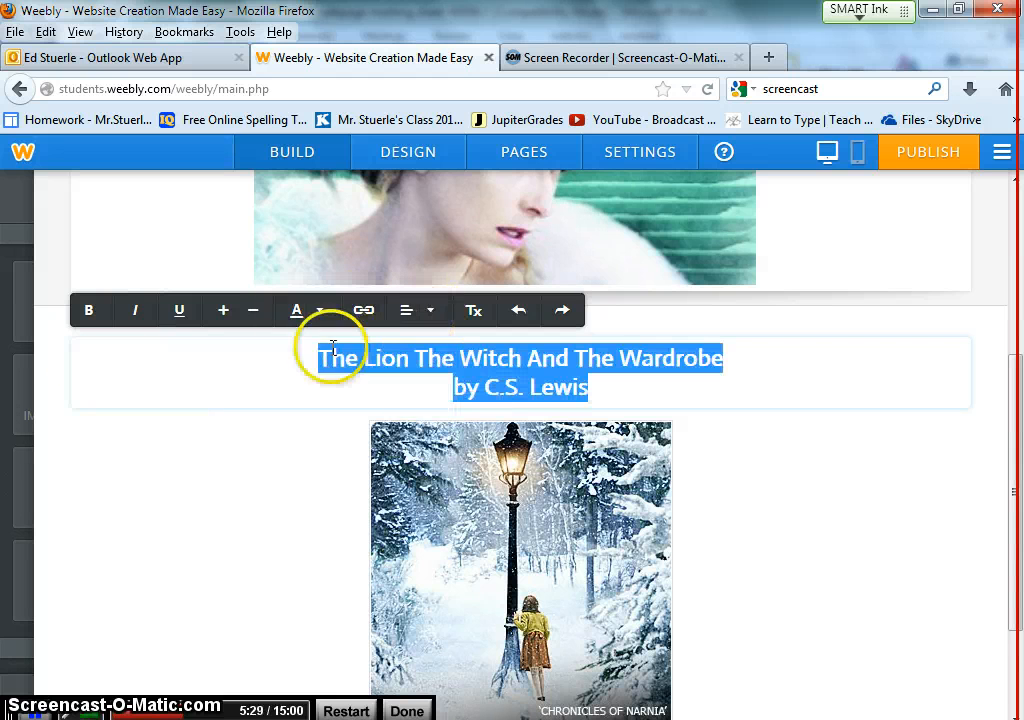
click(319, 311)
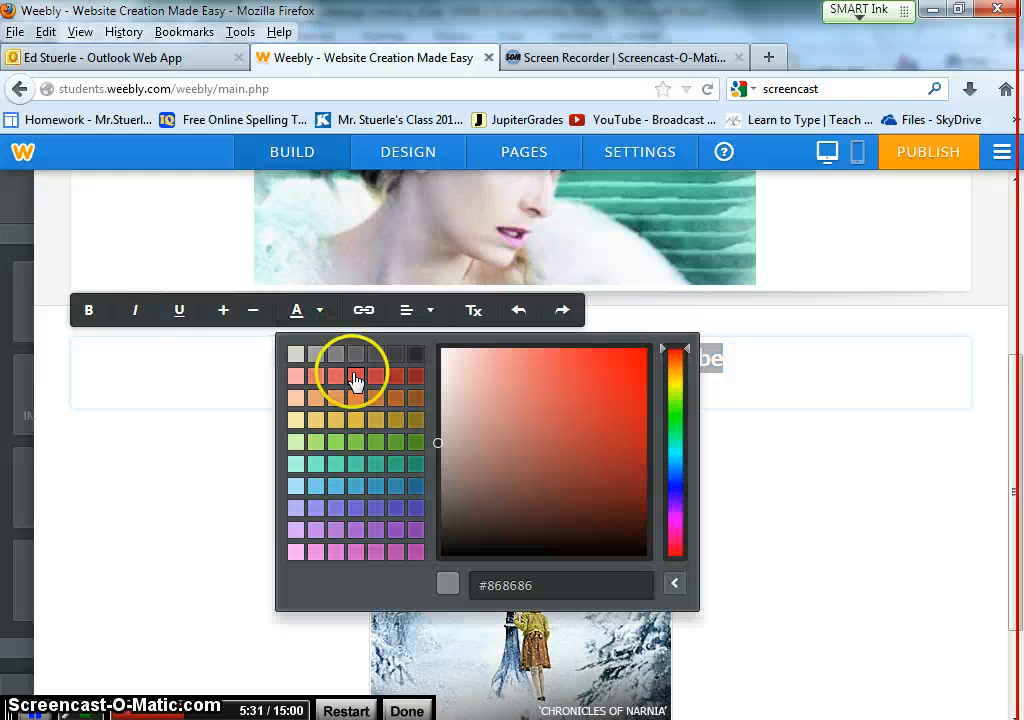
click(355, 375)
click(89, 311)
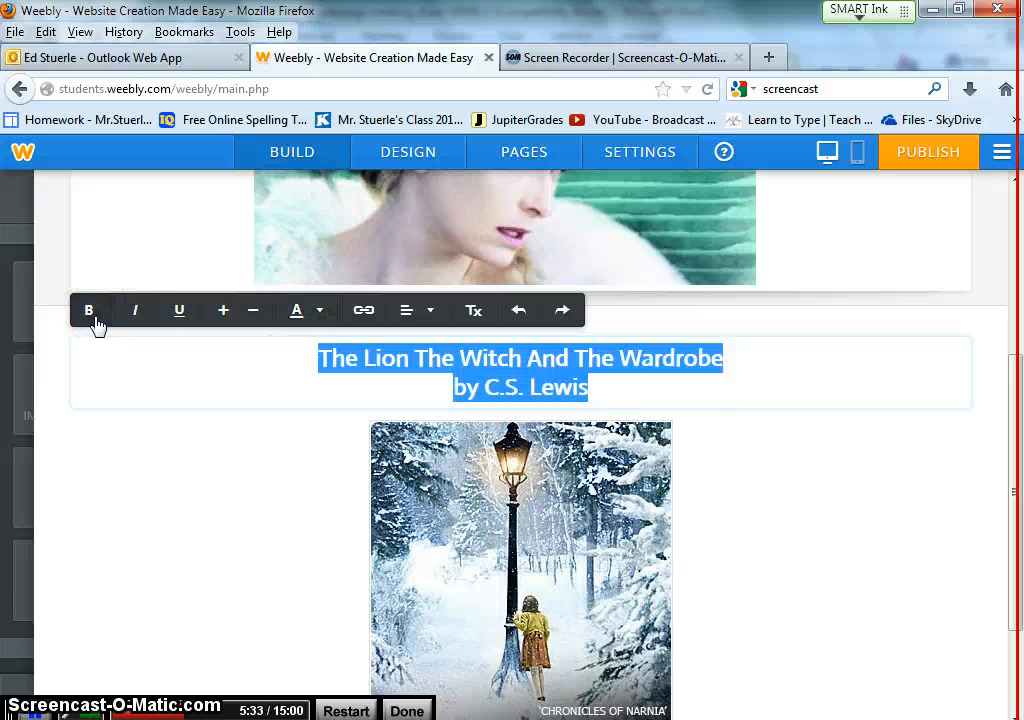
click(136, 312)
click(175, 314)
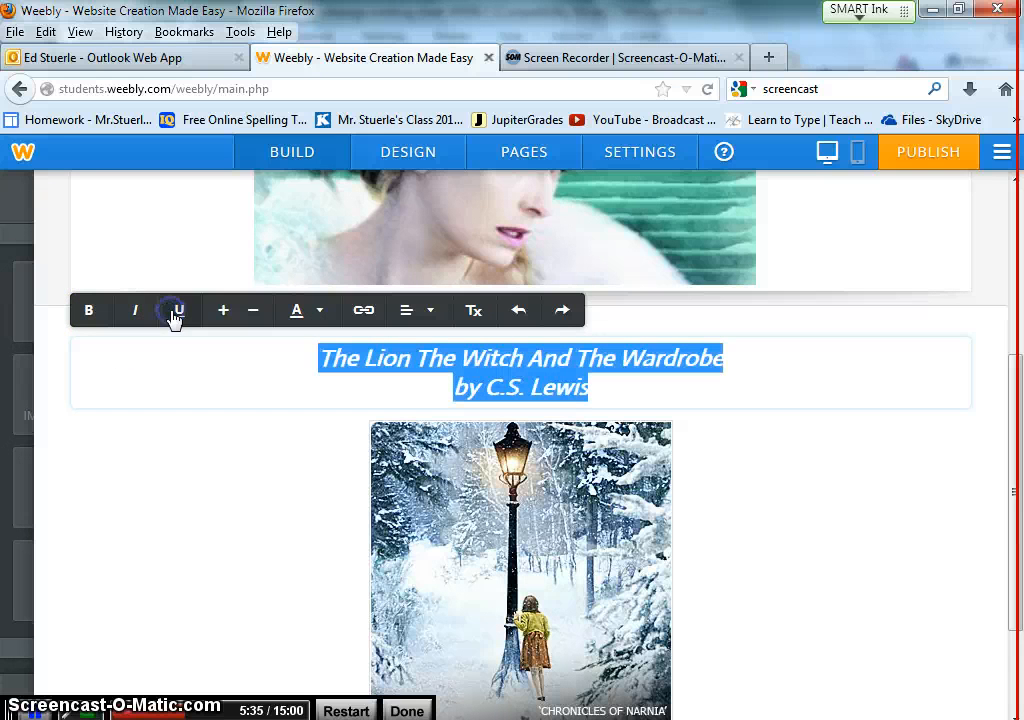
click(180, 314)
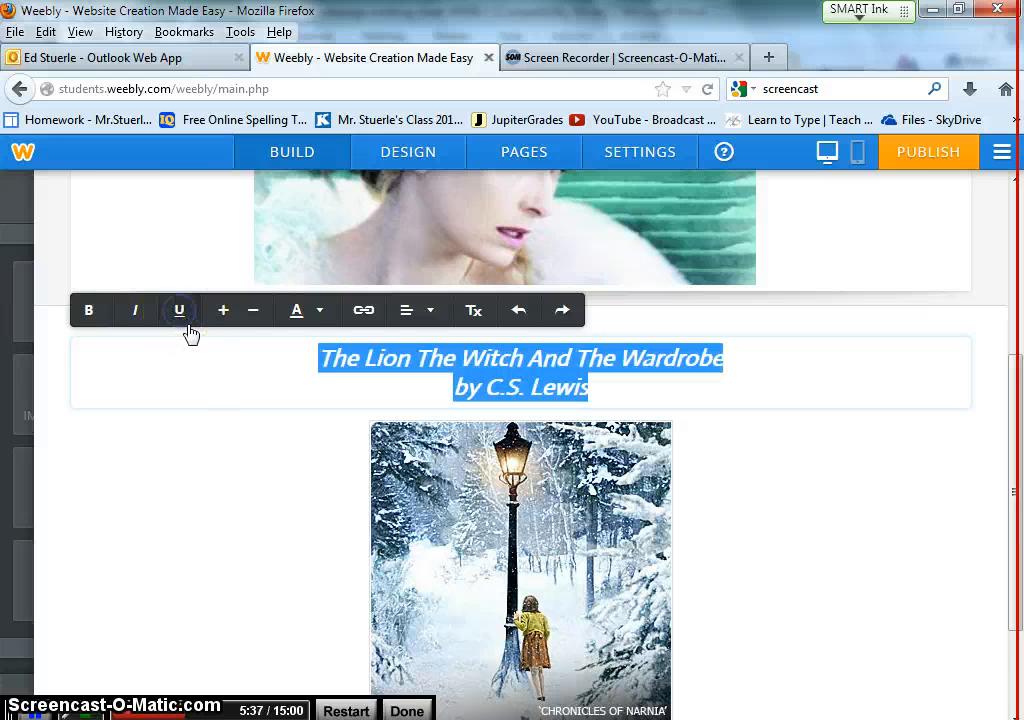
click(201, 383)
scroll(715, 359, up, 4)
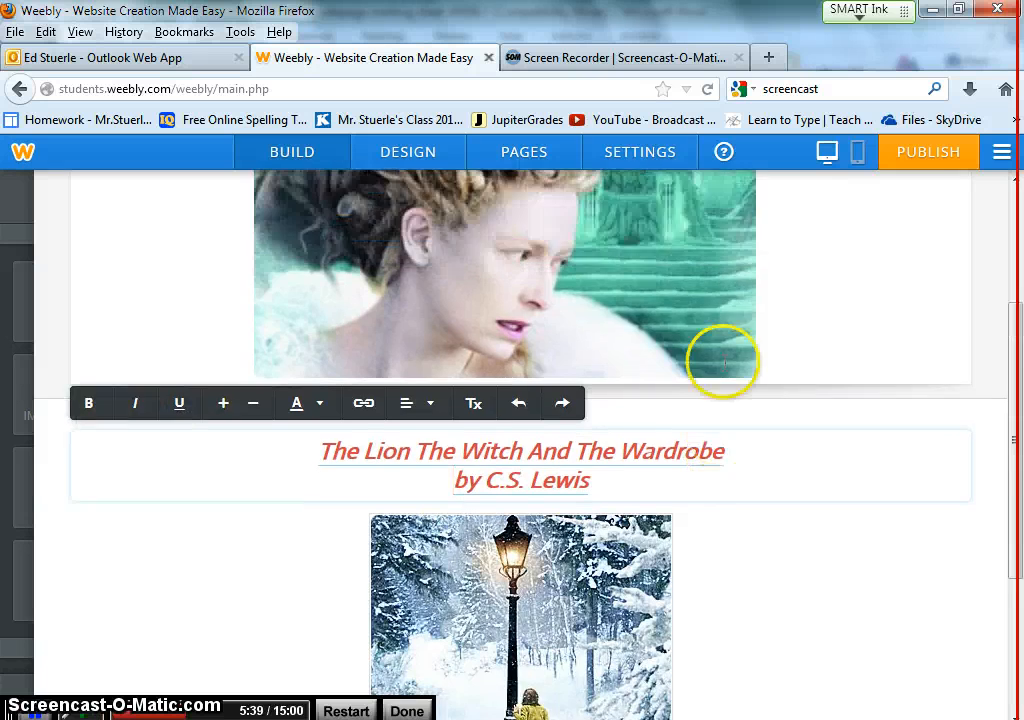
scroll(726, 371, down, 6)
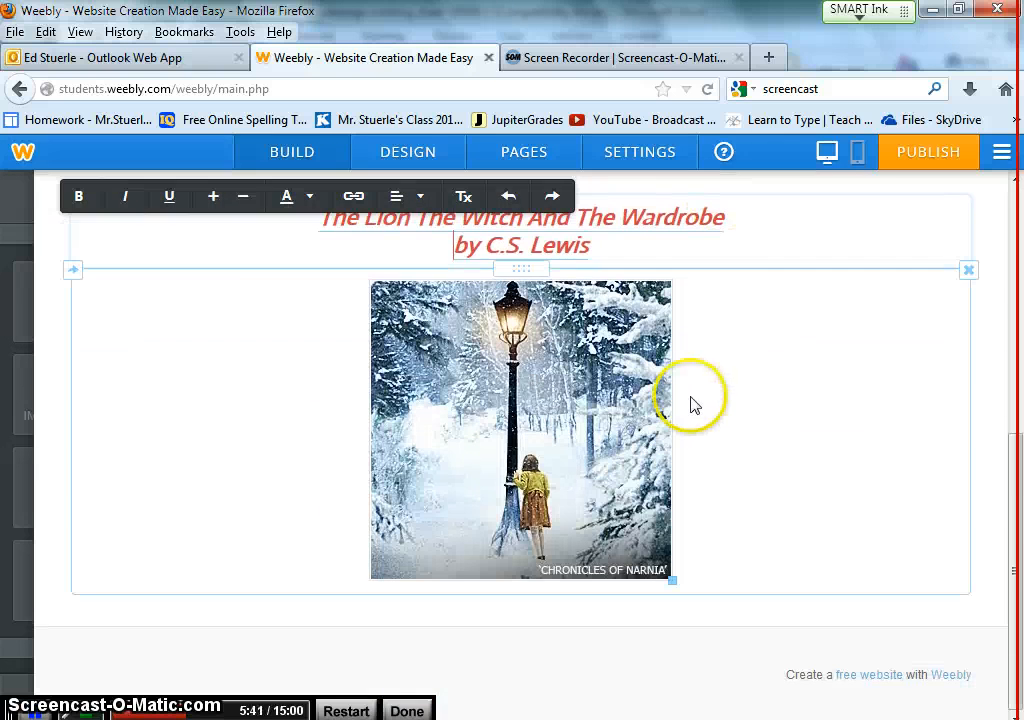
scroll(680, 434, up, 7)
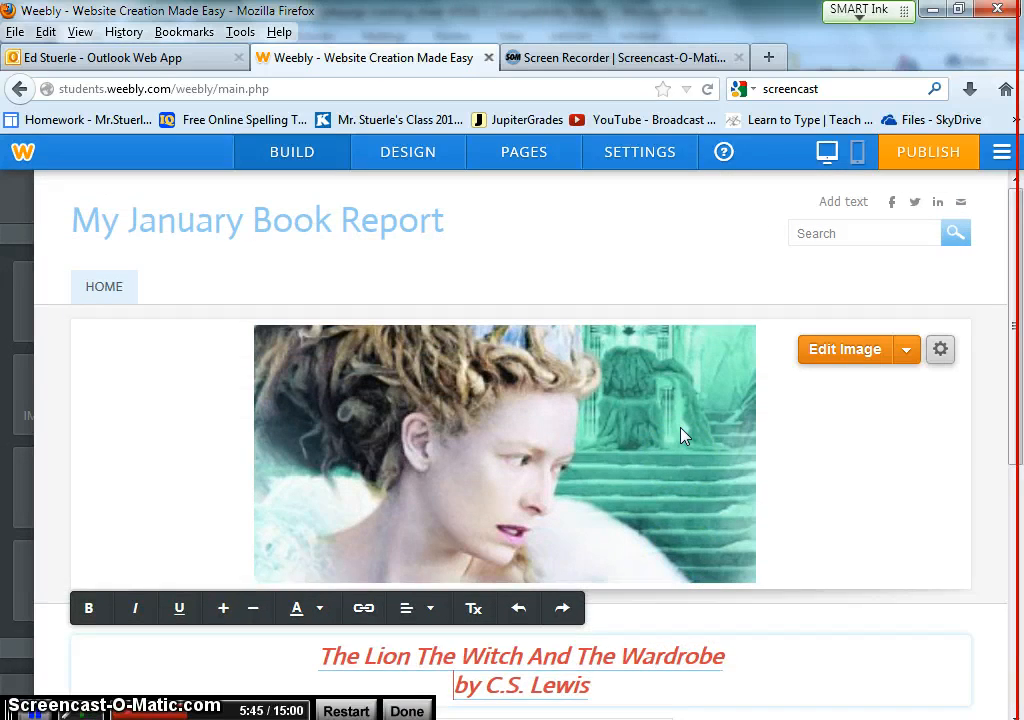
click(367, 665)
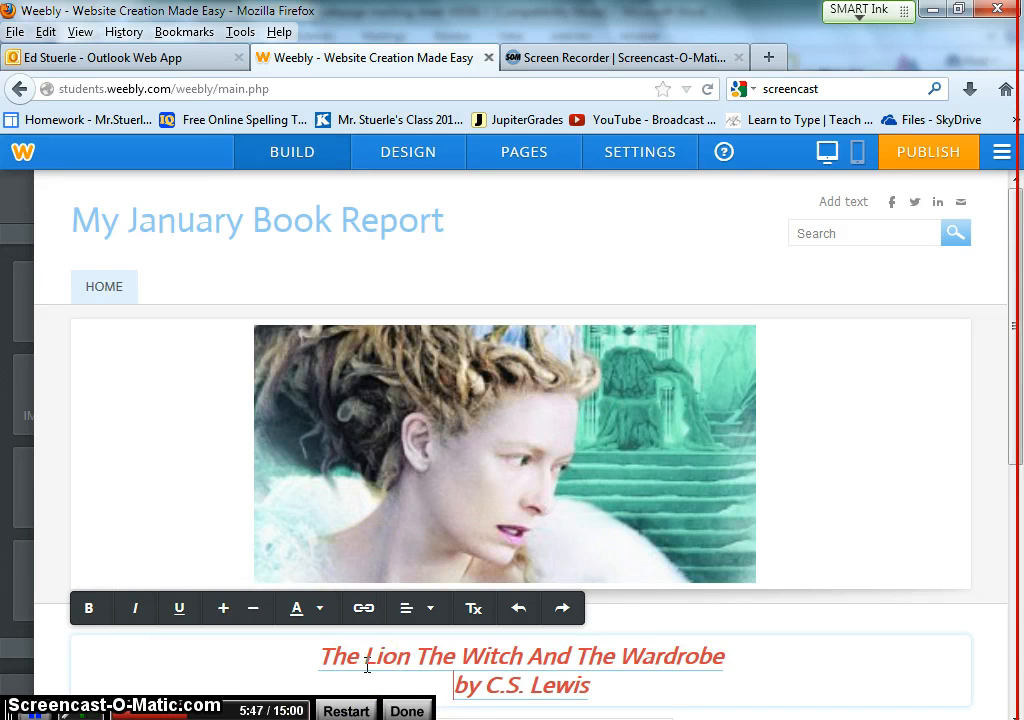
key(alt+Tab)
scroll(482, 517, down, 6)
scroll(482, 517, up, 3)
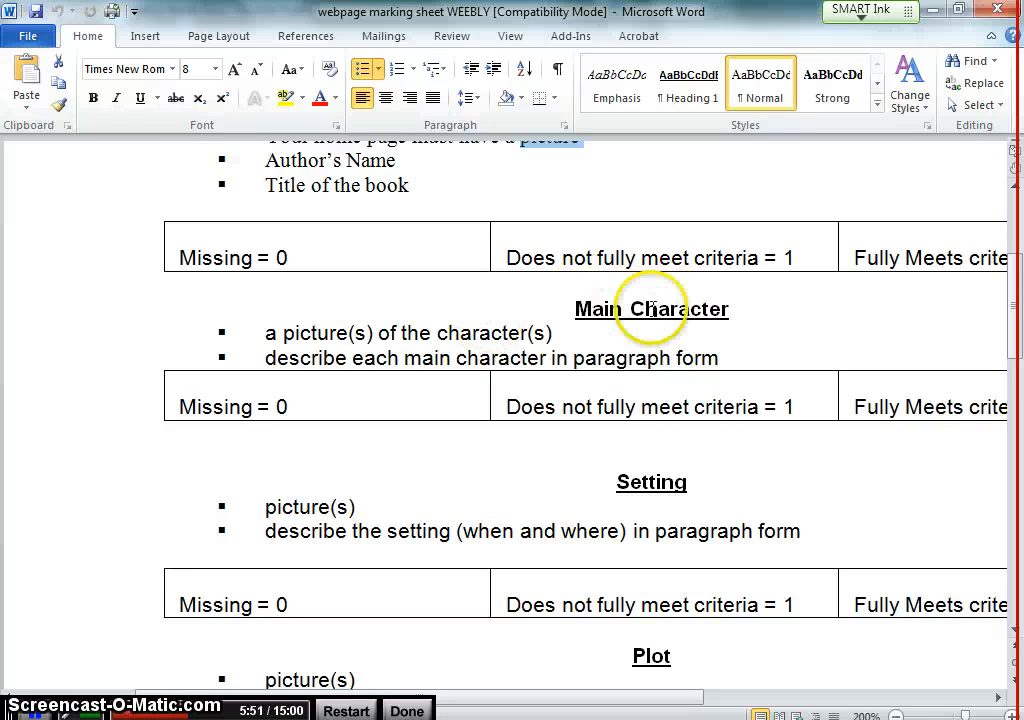
key(alt+Tab)
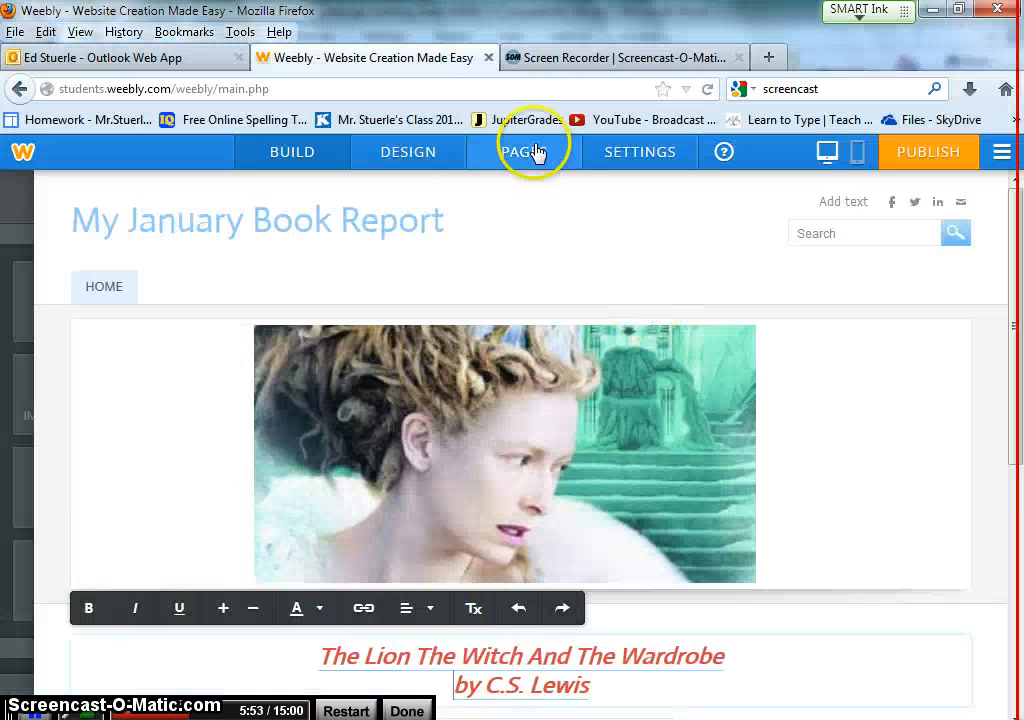
Add a standard page named 'Charactesr', open it for editing and select its header picture
click(537, 151)
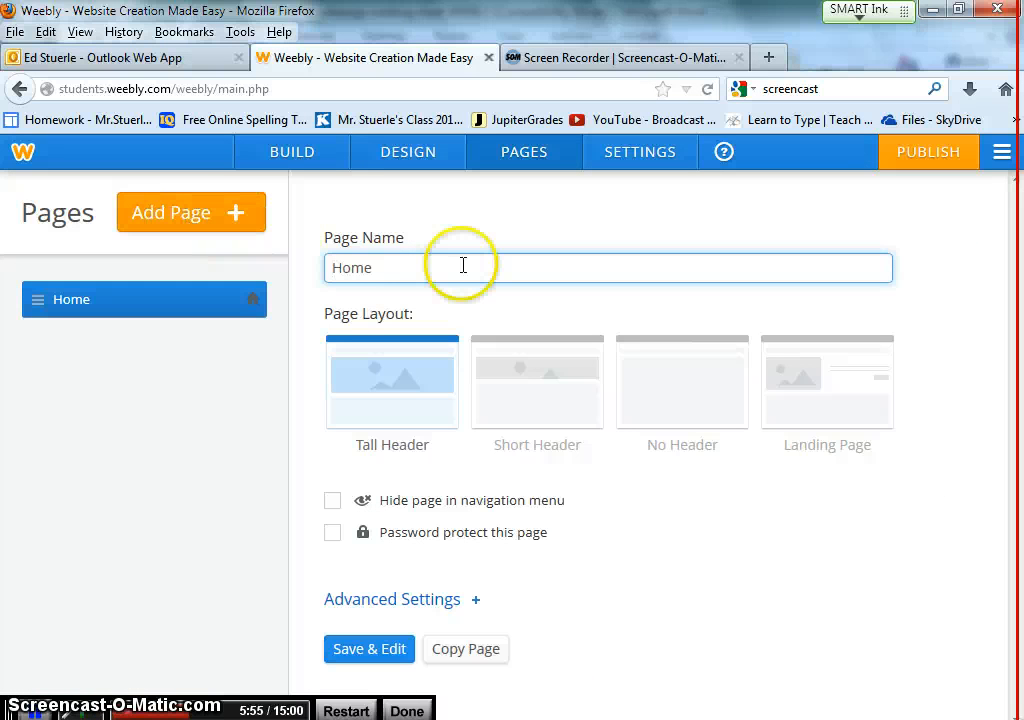
click(195, 222)
click(190, 268)
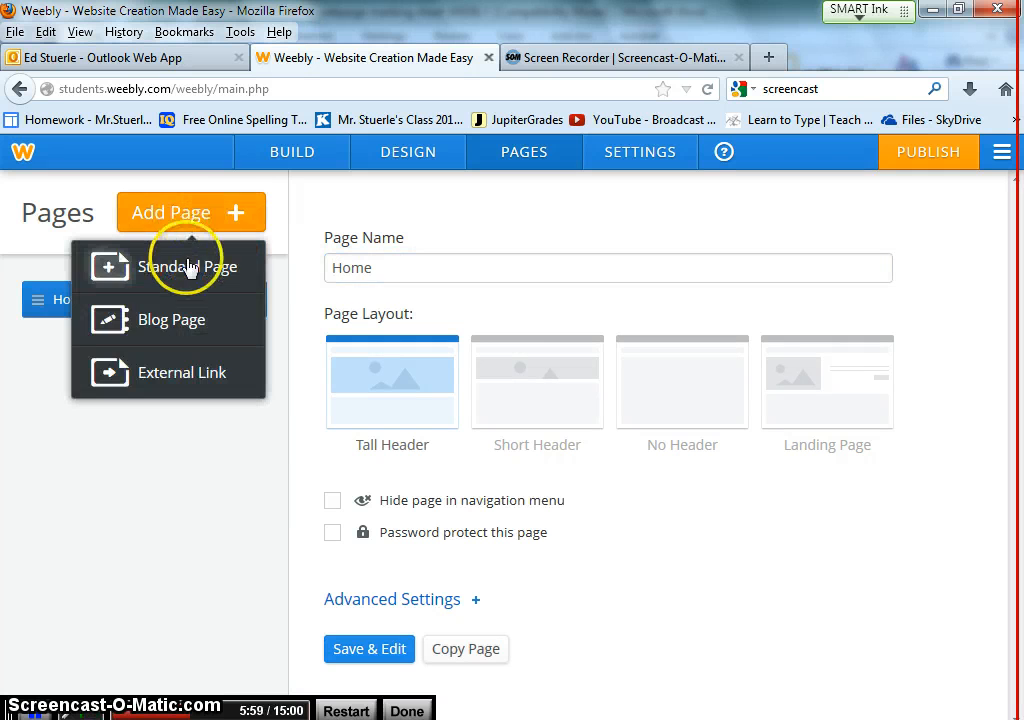
click(324, 269)
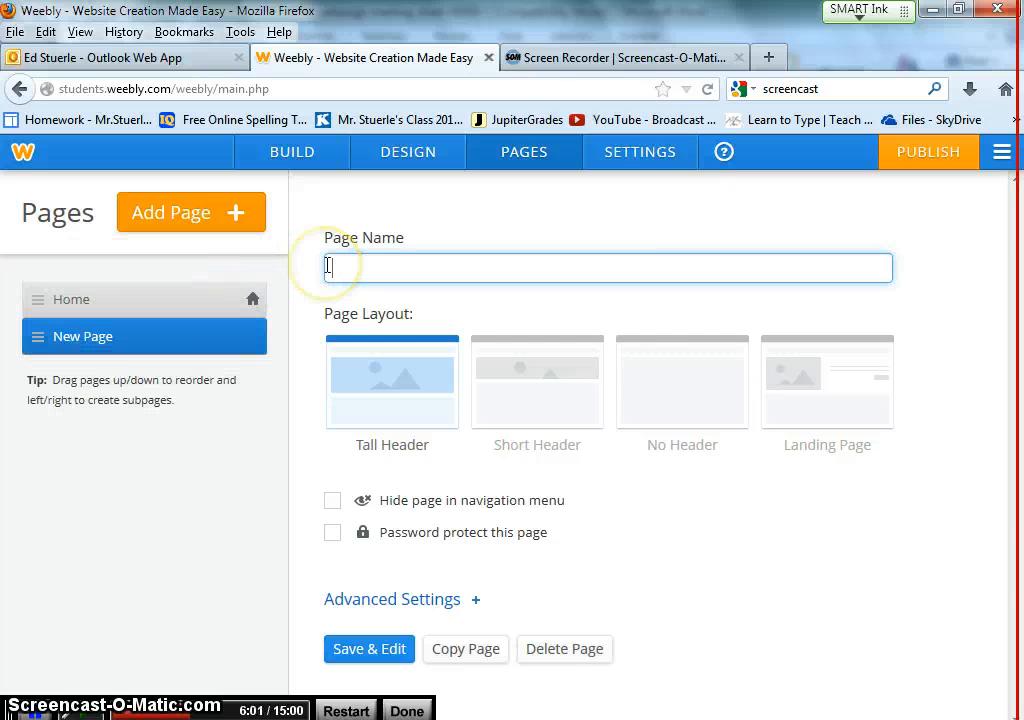
text(Ch)
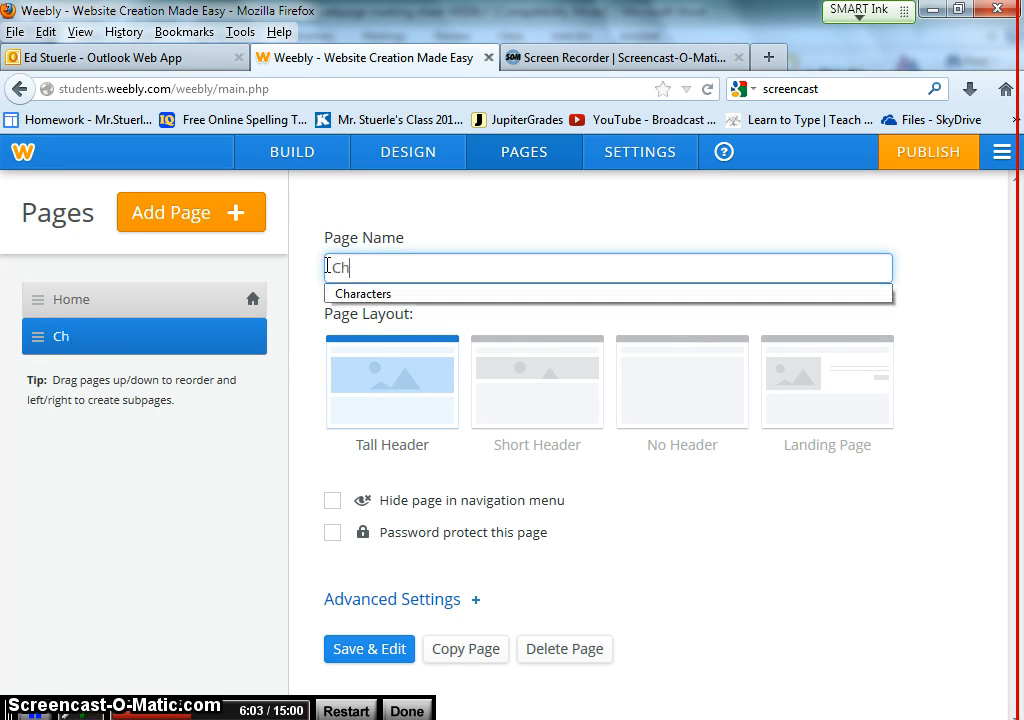
text(aractesr)
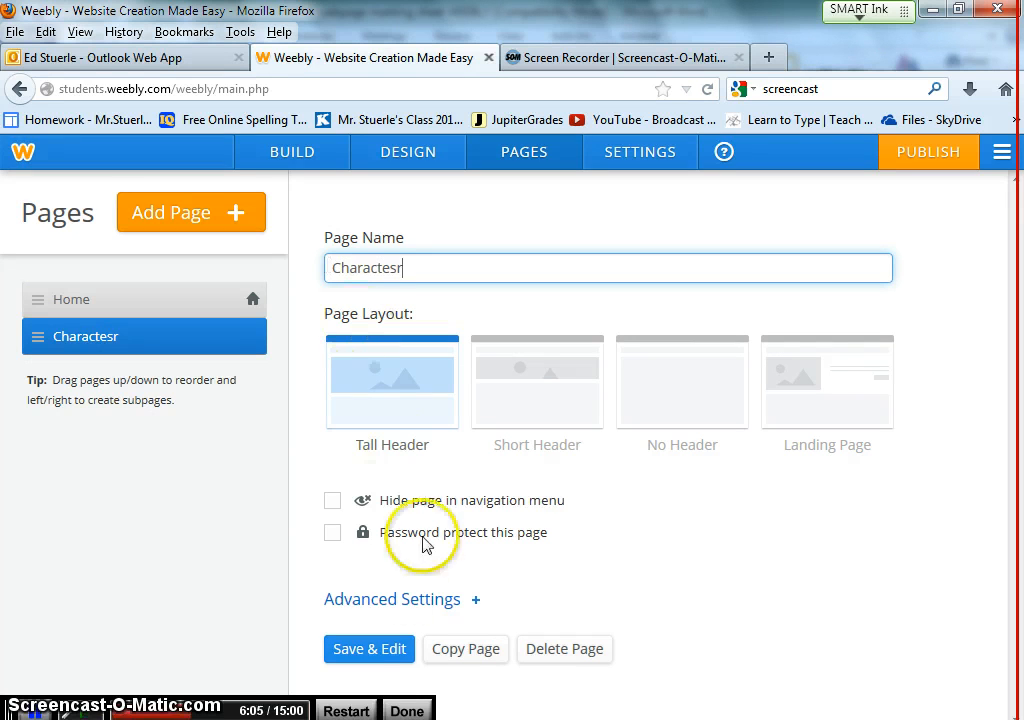
click(372, 650)
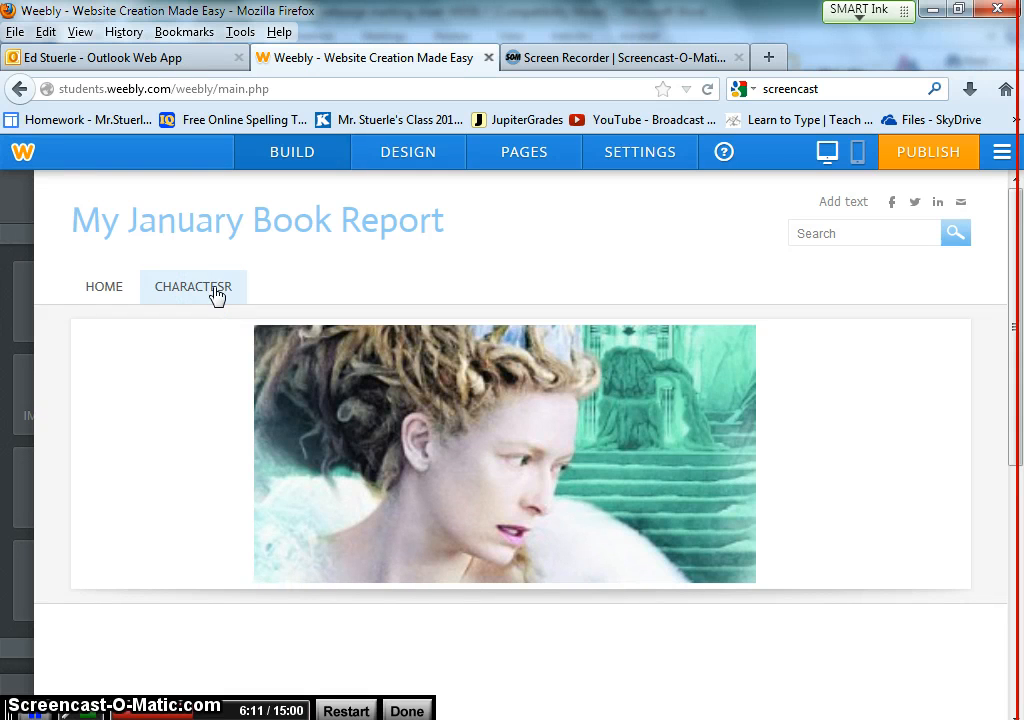
click(293, 395)
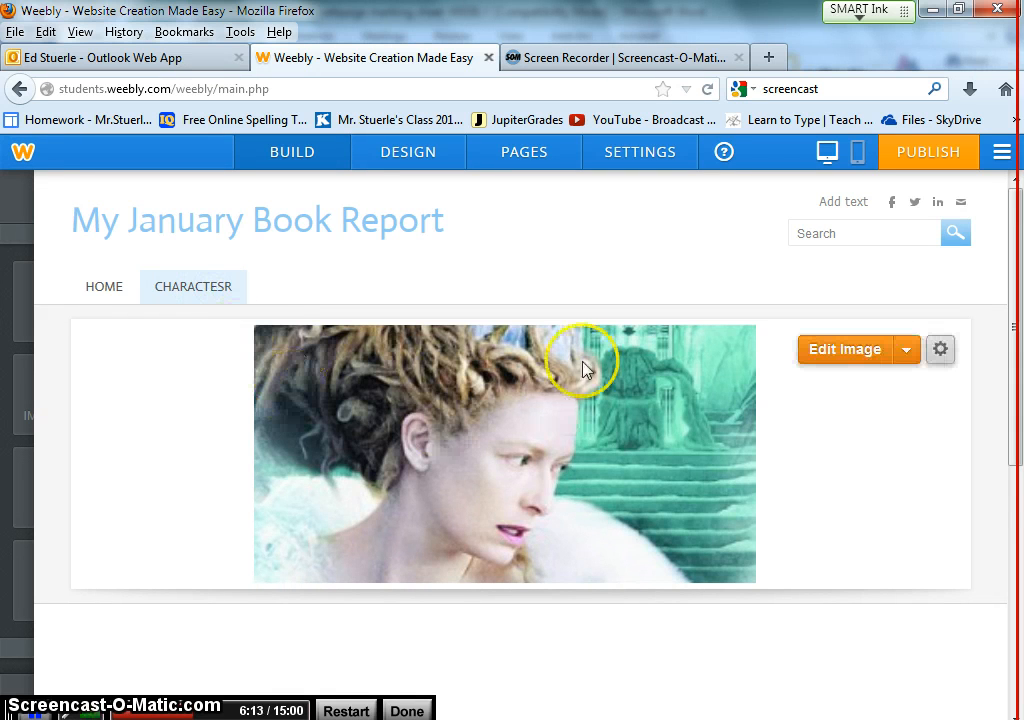
scroll(242, 311, down, 2)
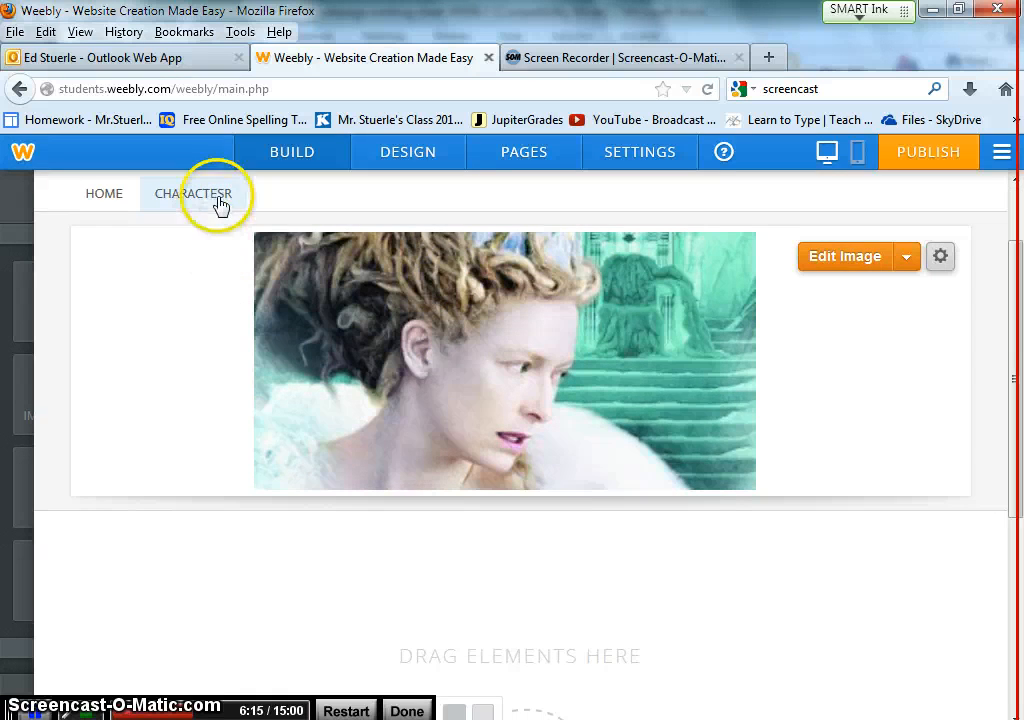
scroll(194, 507, up, 2)
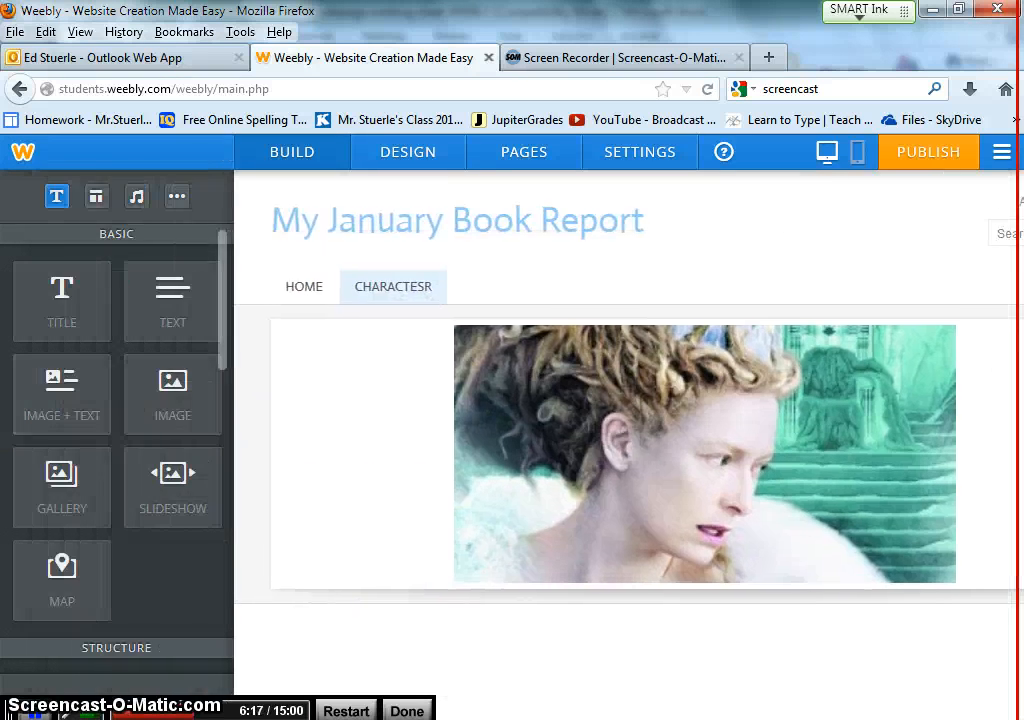
key(alt+Tab)
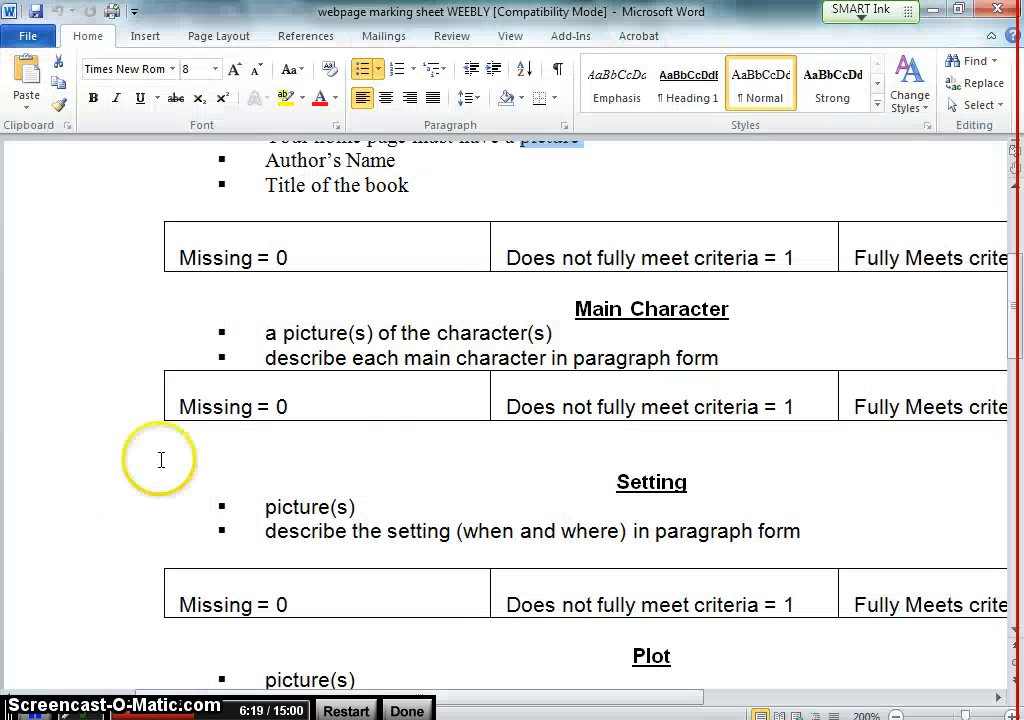
double_click(316, 333)
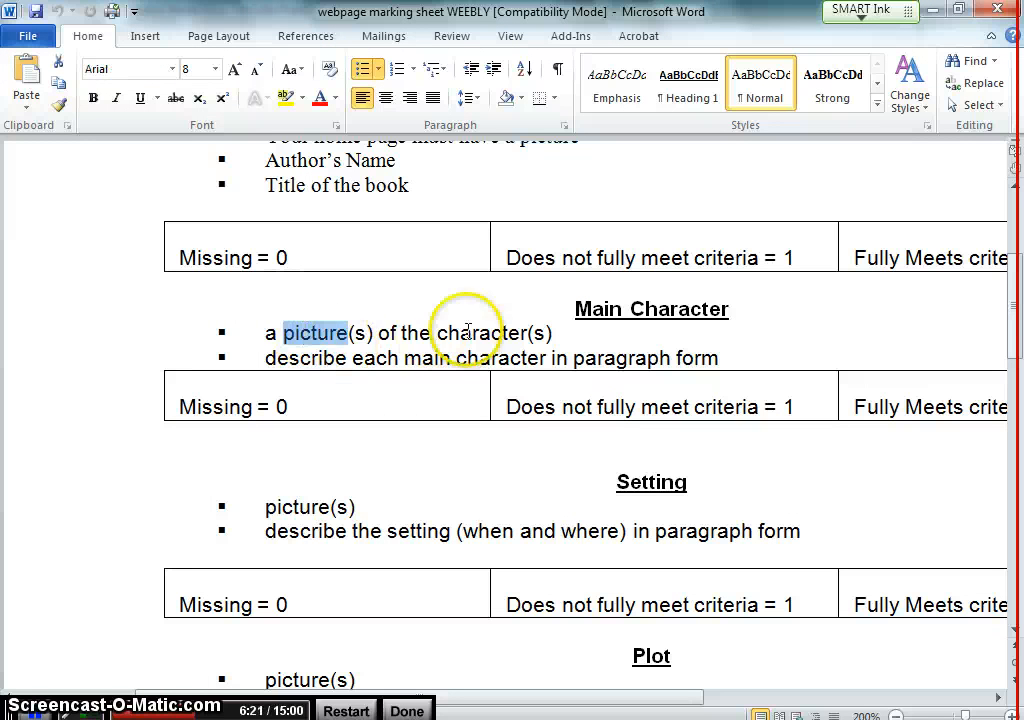
double_click(498, 334)
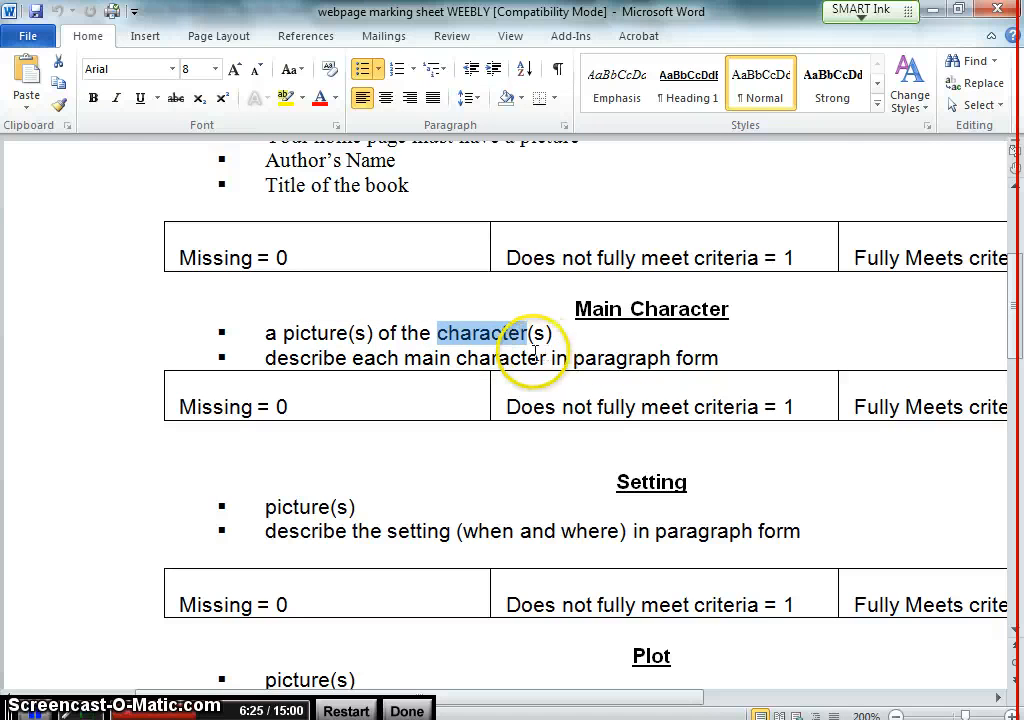
key(alt+Tab)
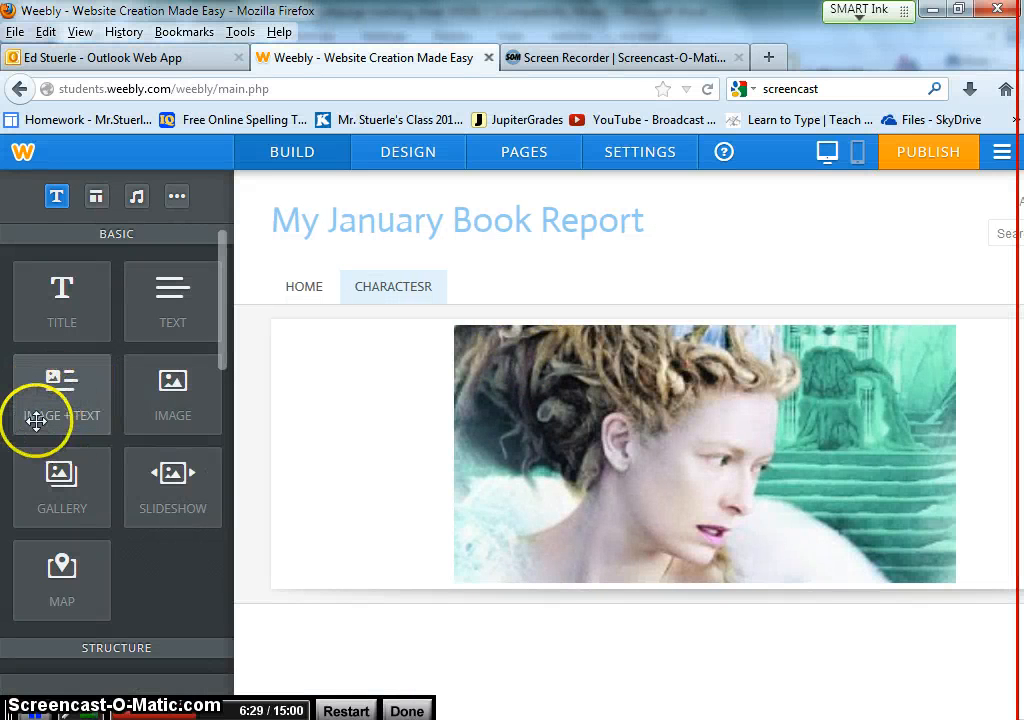
Place an image-and-text block below the queen picture with the Edmund photo and the text 'Edmunud'
drag(98, 407, 257, 616)
scroll(257, 616, down, 4)
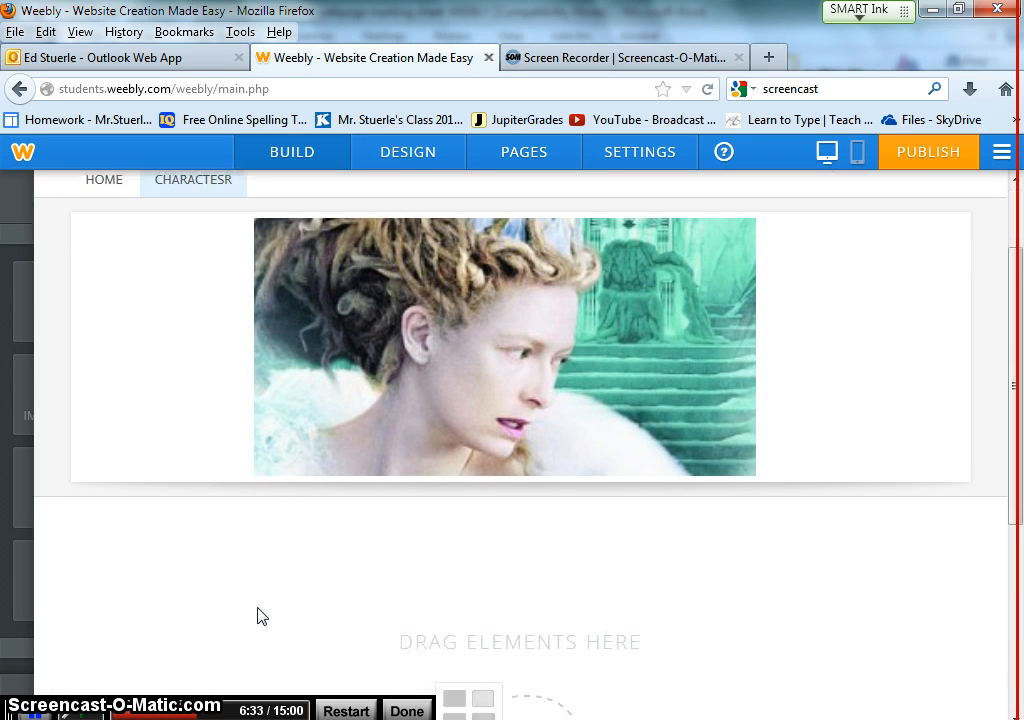
scroll(257, 612, down, 1)
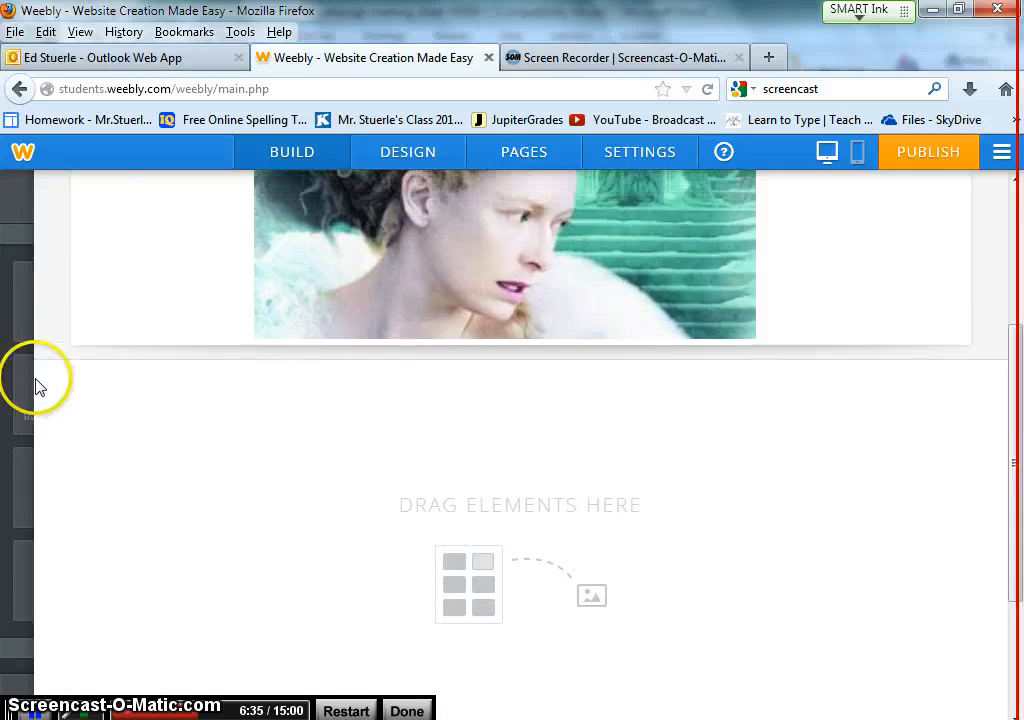
mouse_move(5, 395)
drag(49, 385, 310, 450)
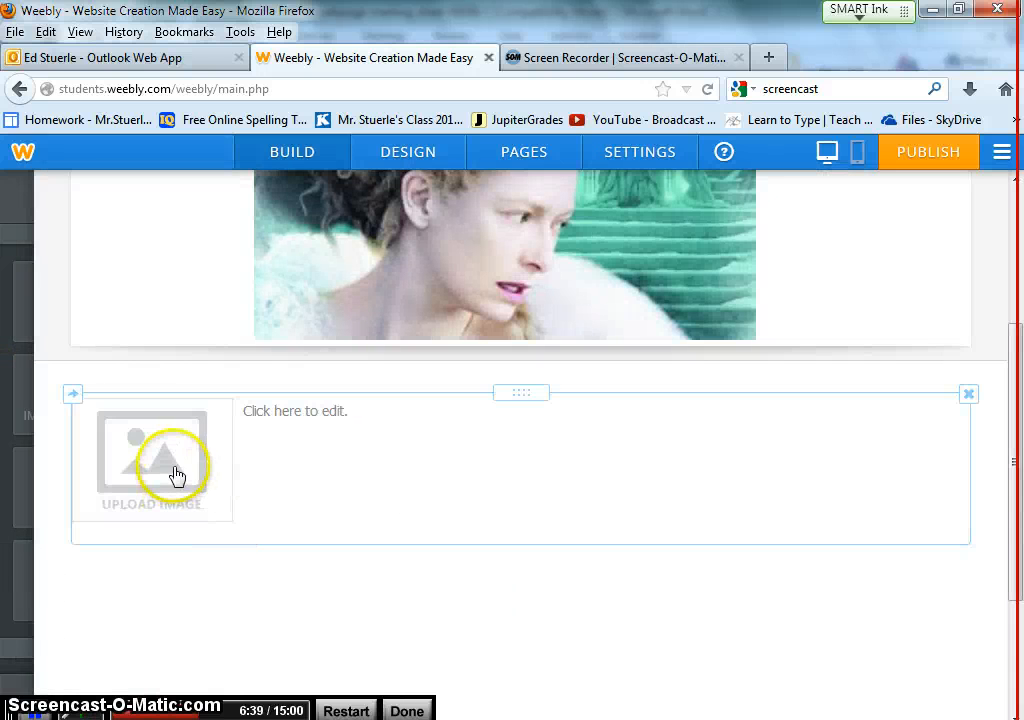
click(172, 472)
click(457, 469)
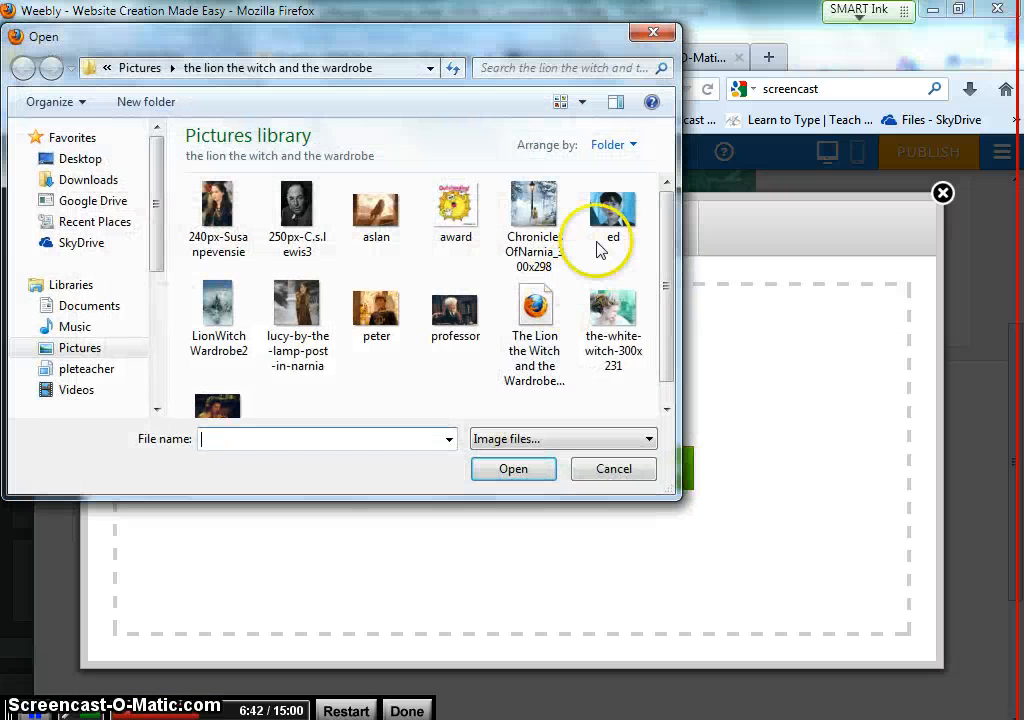
double_click(601, 222)
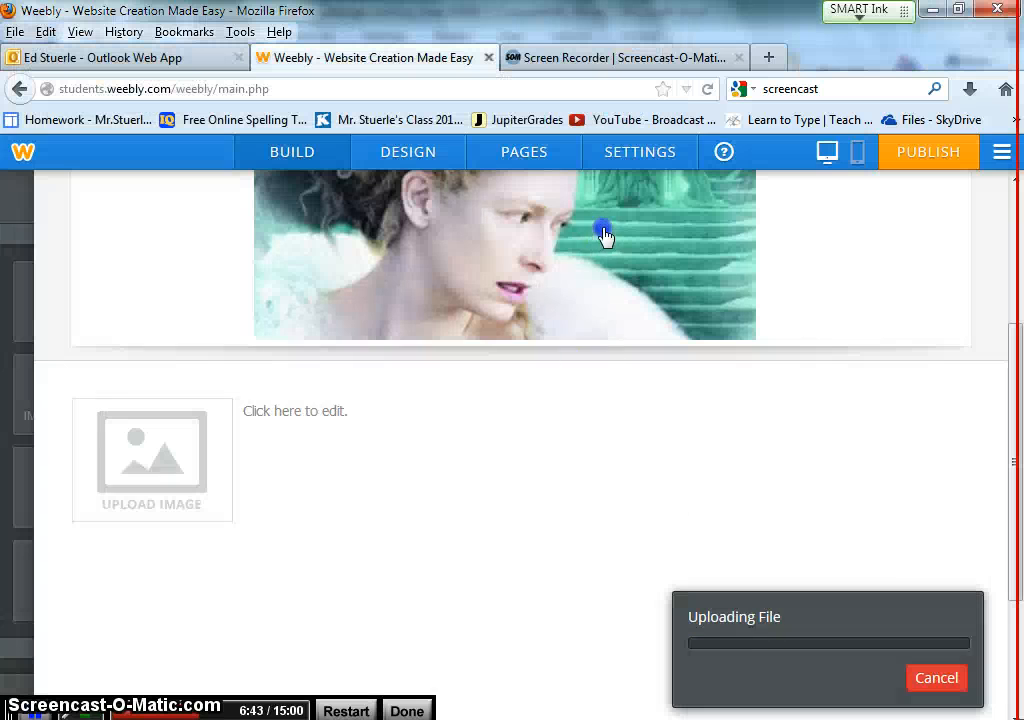
click(535, 443)
click(285, 413)
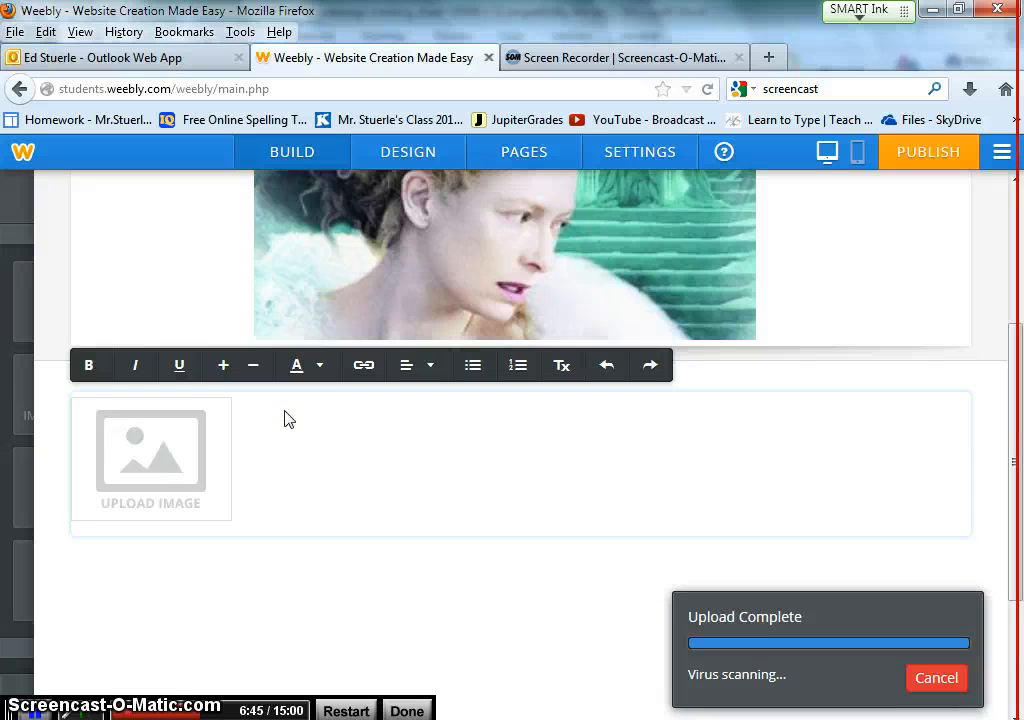
text(Edmunud)
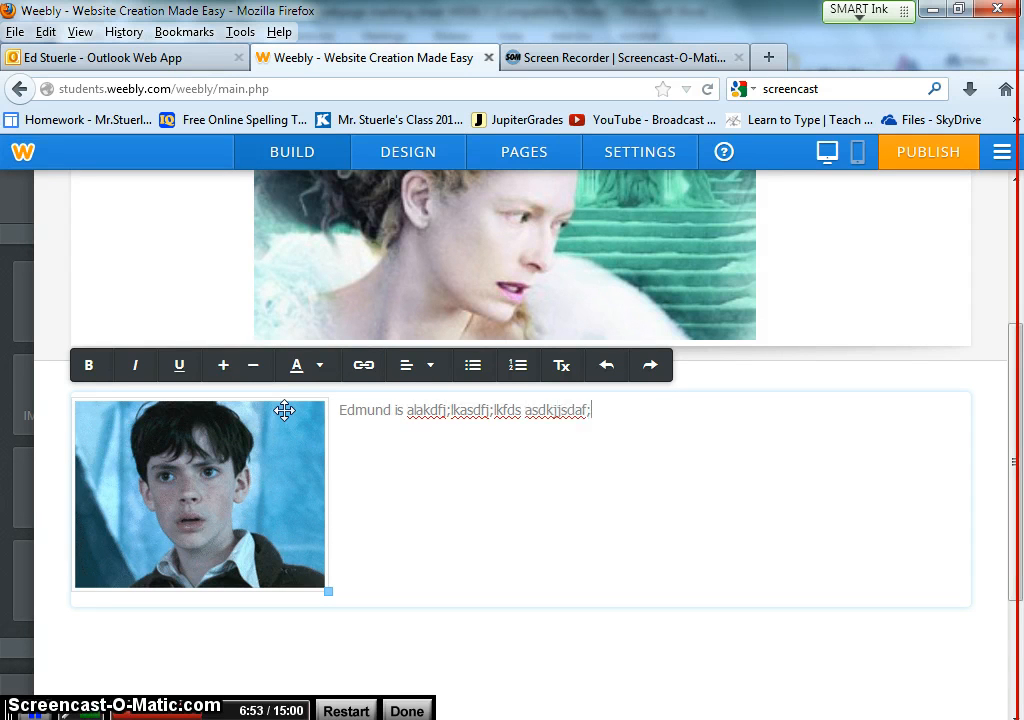
Drop a second image-and-text block below Edmund's entry
click(11, 411)
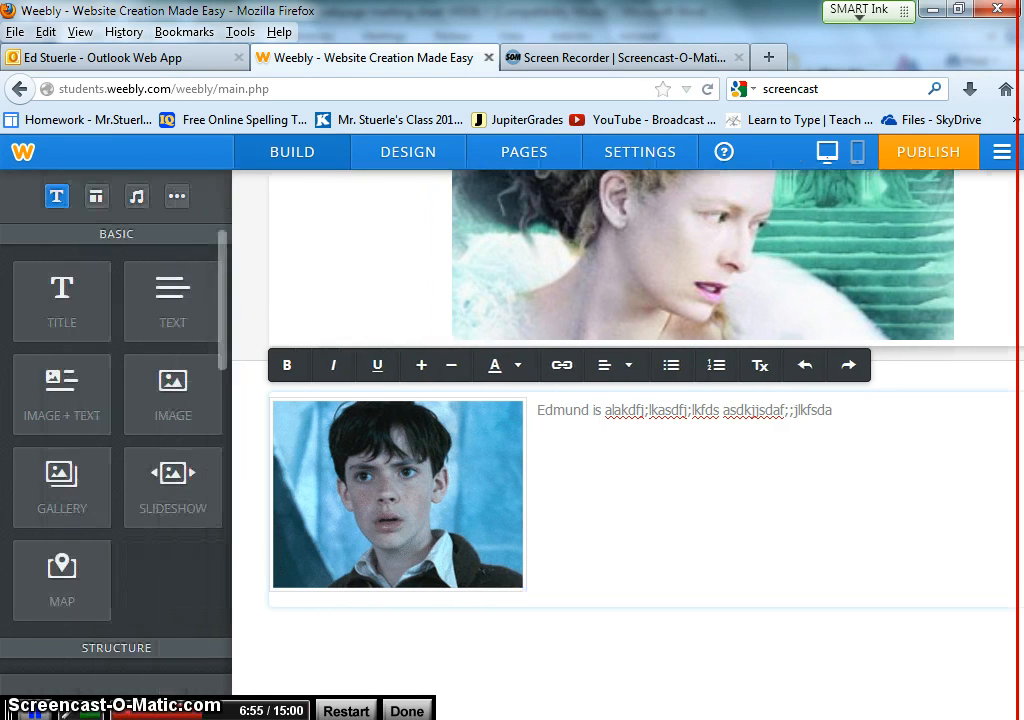
scroll(42, 420, down, 2)
scroll(1020, 480, down, 3)
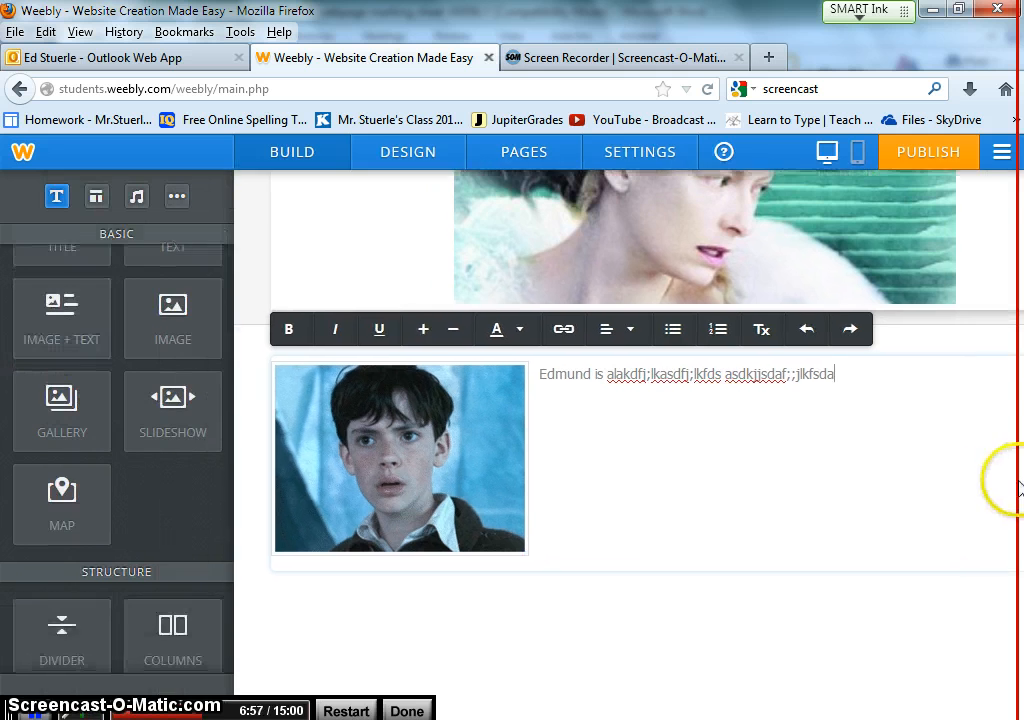
mouse_move(7, 366)
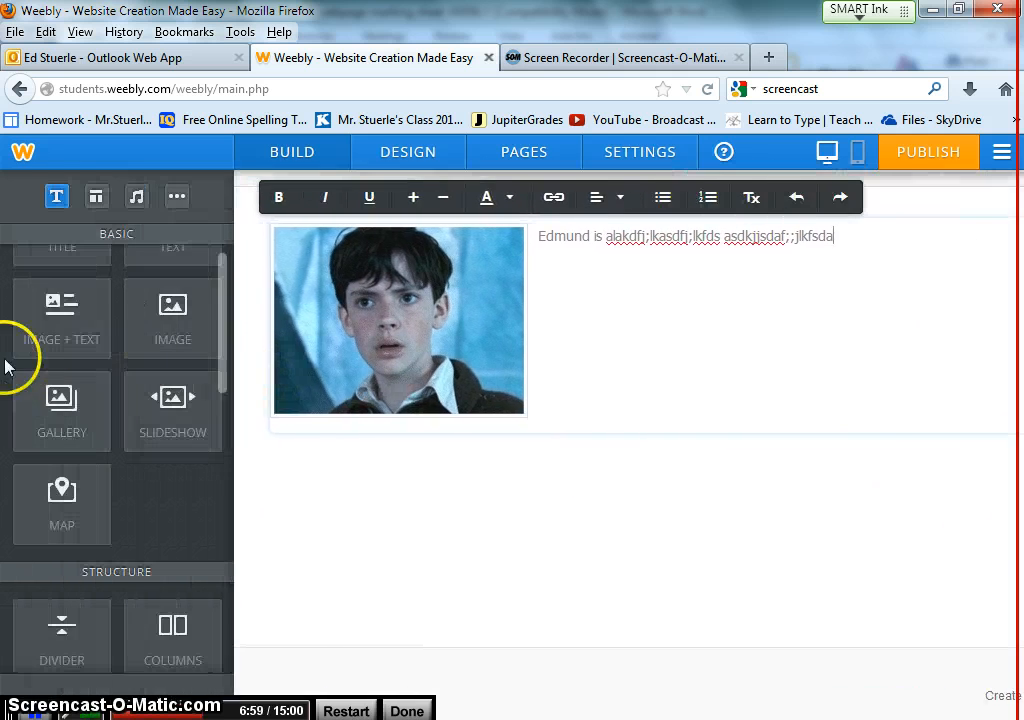
drag(41, 331, 321, 521)
Upload the professor photo from the computer into the second image-and-text block
click(322, 443)
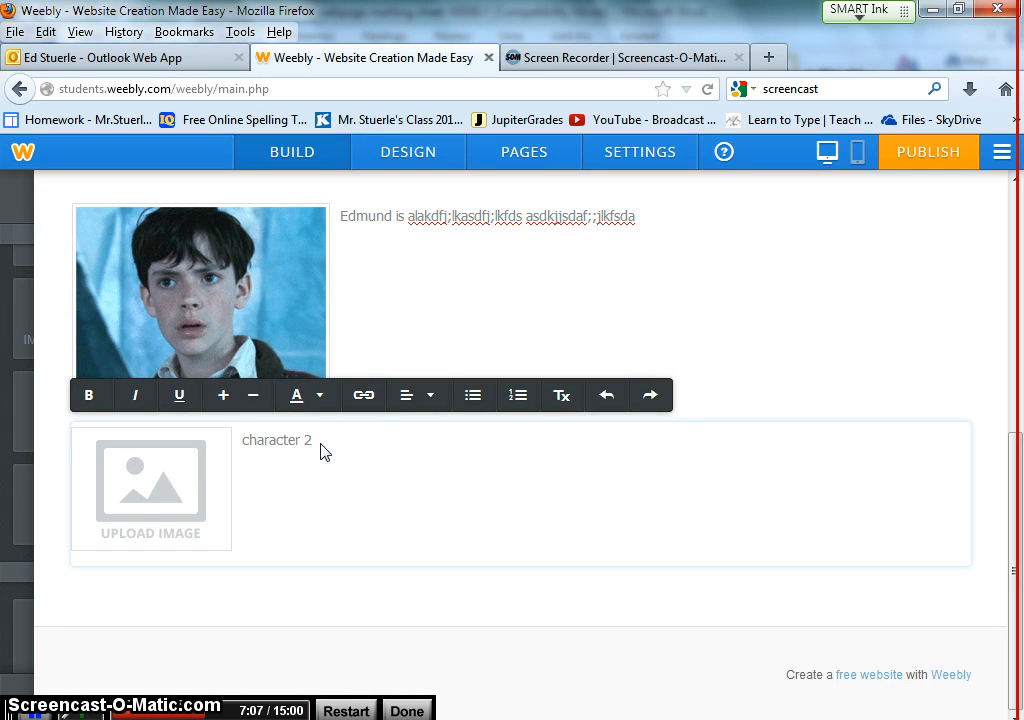
click(133, 490)
click(434, 468)
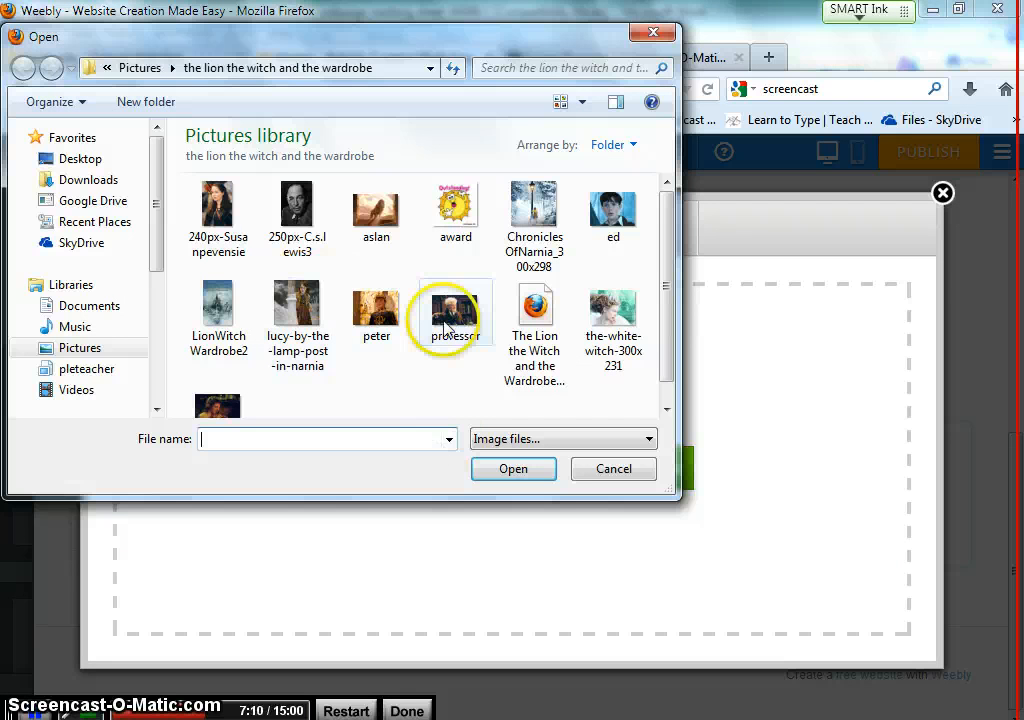
double_click(447, 325)
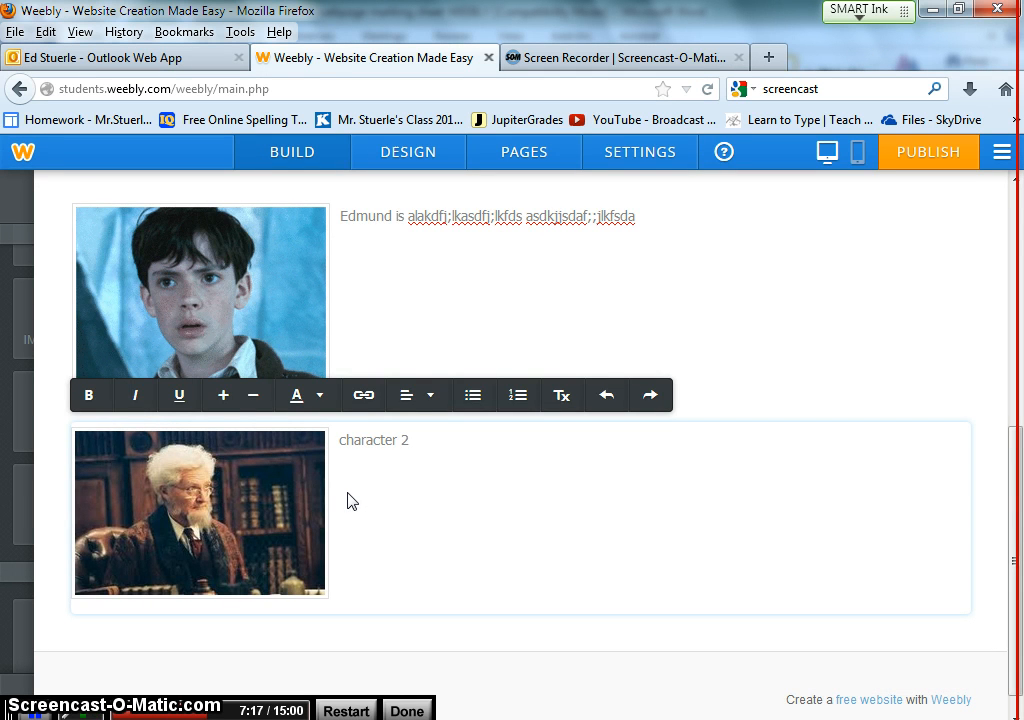
scroll(420, 453, up, 5)
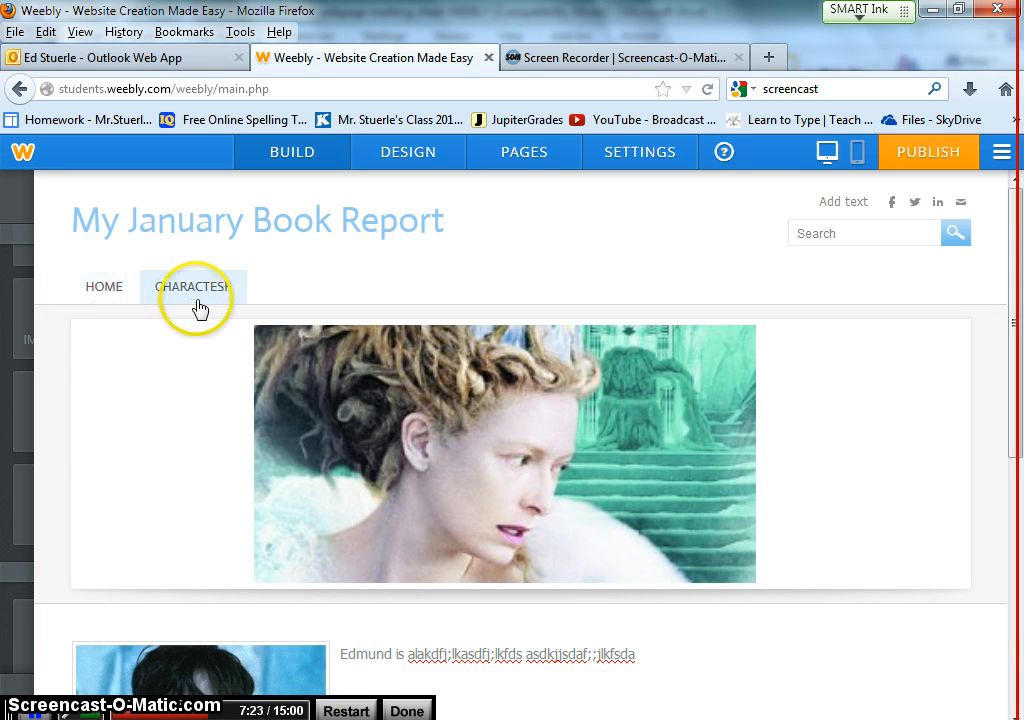
Add a new standard Setting page to the site and open it in the editor
click(537, 158)
click(180, 211)
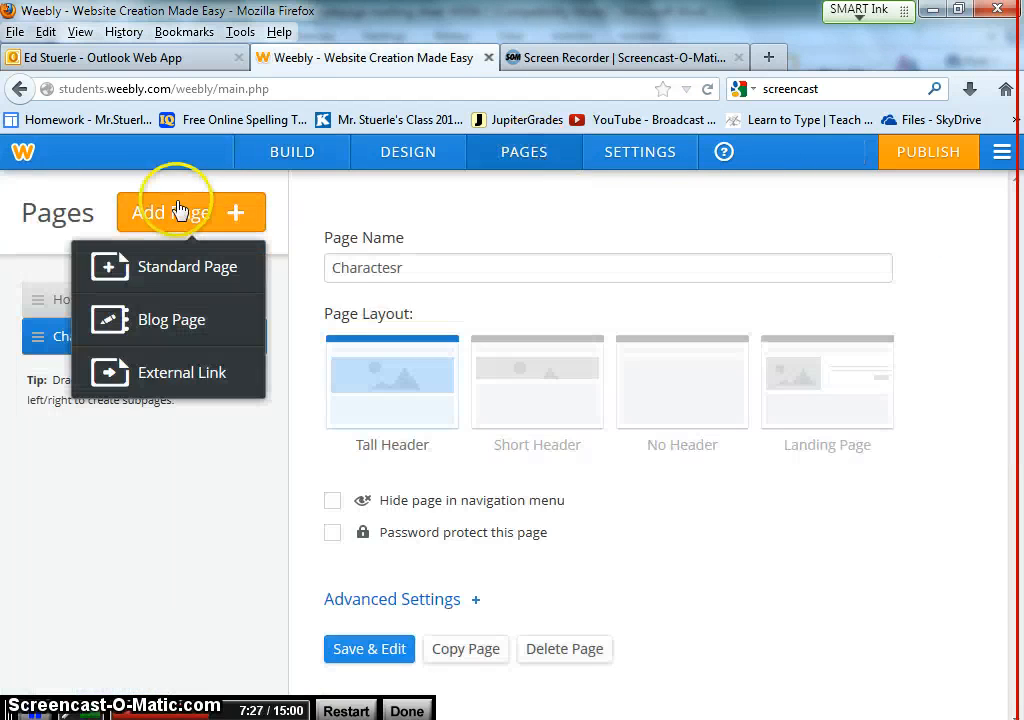
click(222, 290)
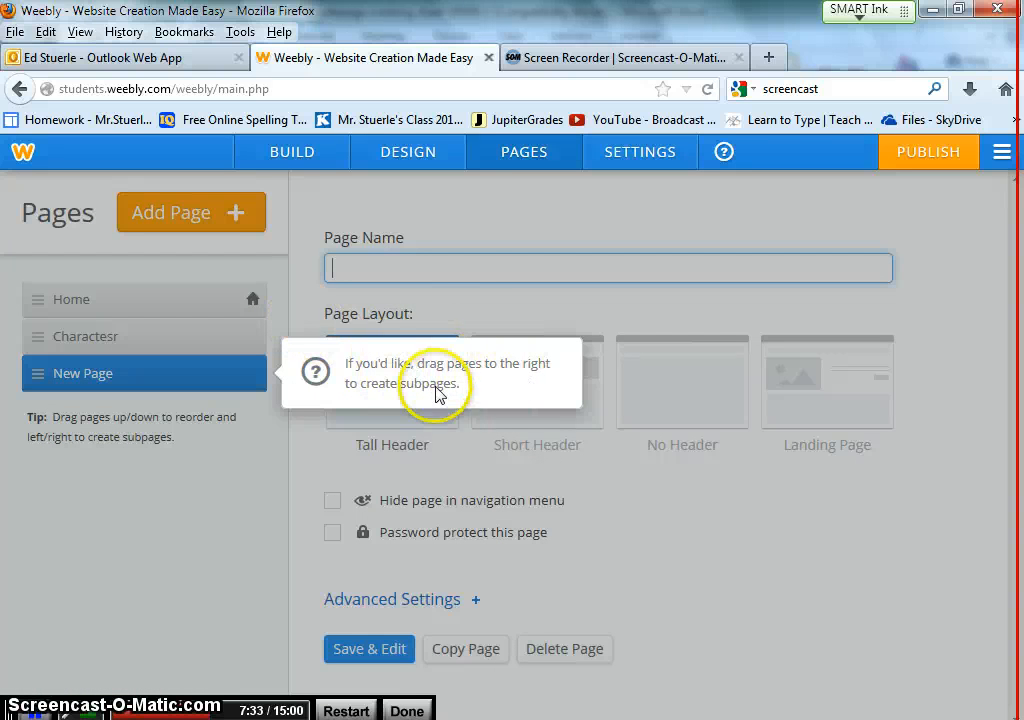
click(352, 267)
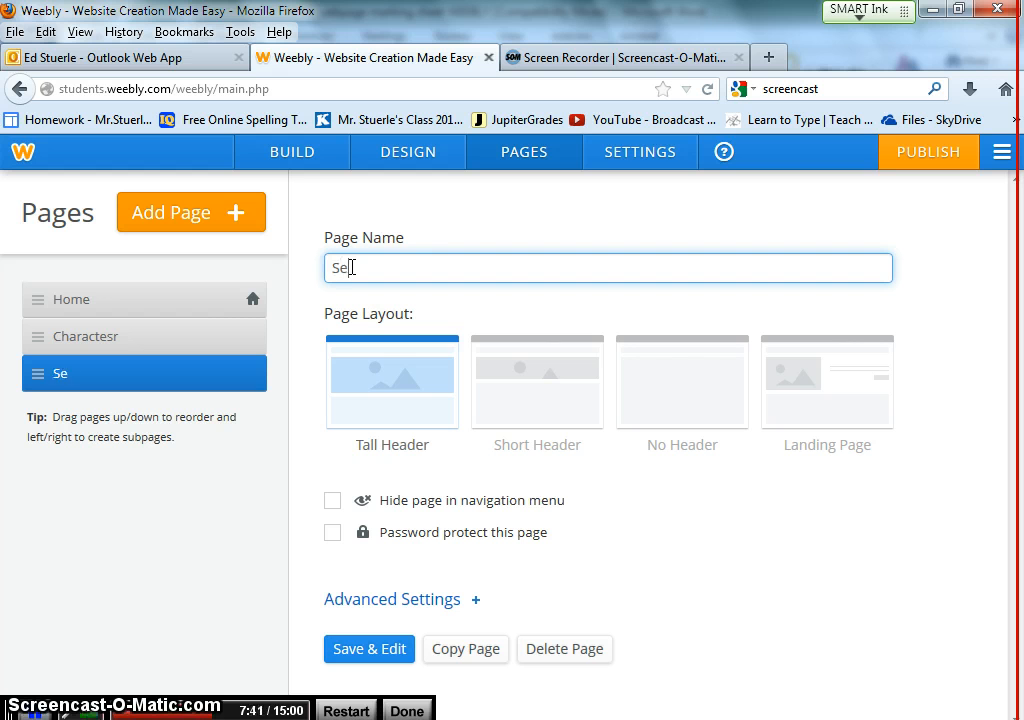
click(372, 651)
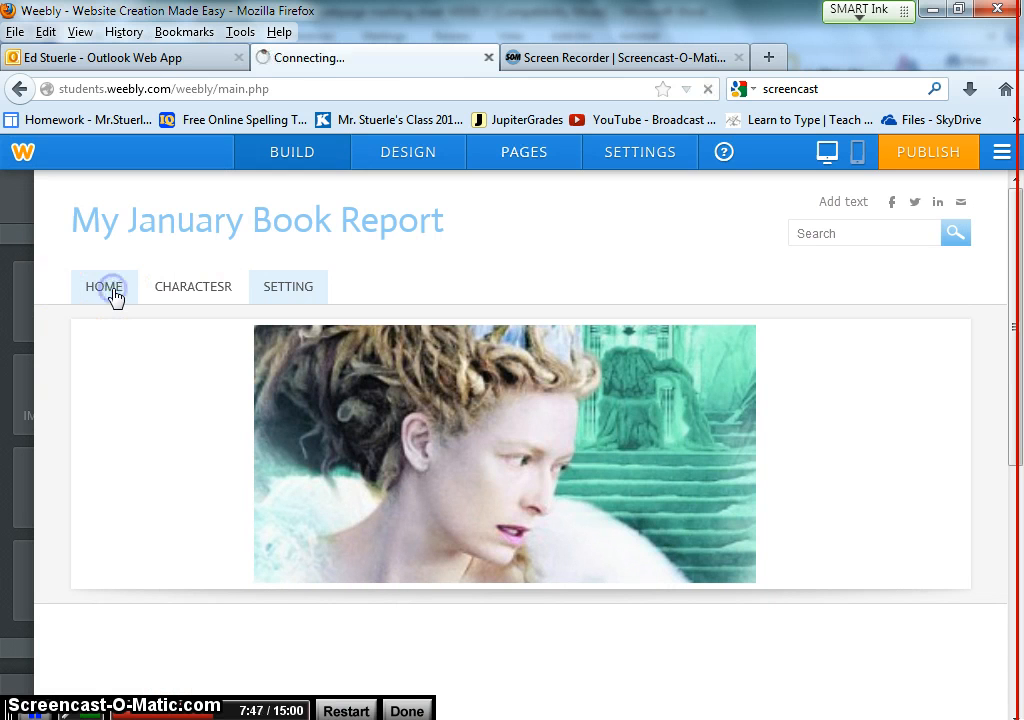
scroll(743, 521, down, 4)
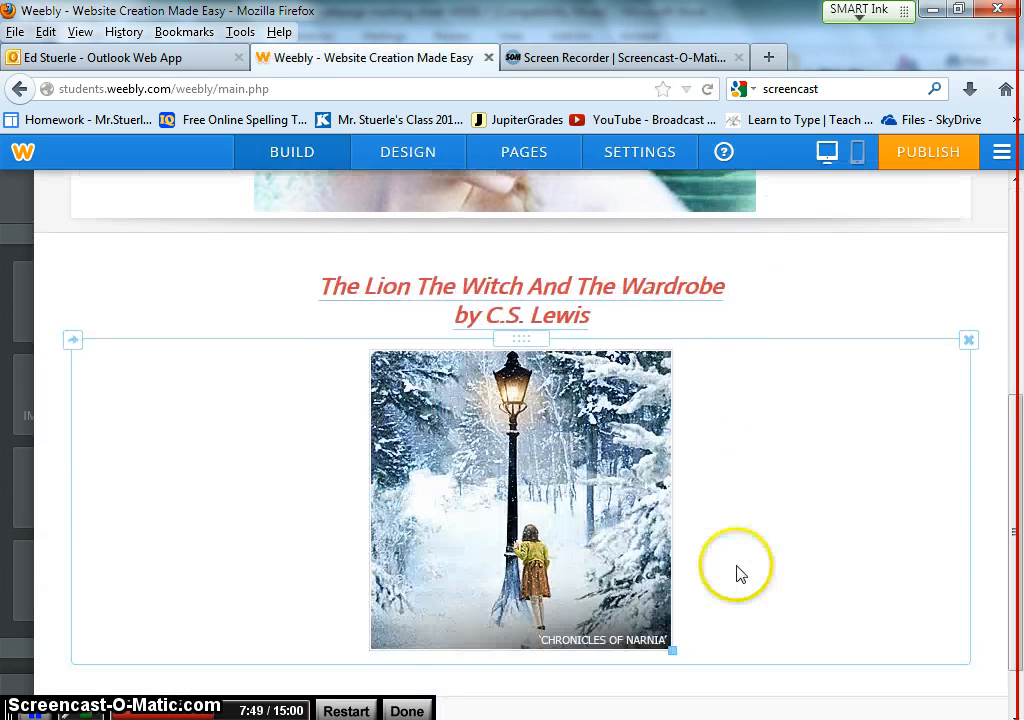
scroll(740, 572, up, 3)
scroll(740, 572, up, 2)
Visit the Charactesr page, open the Setting page, then switch to the marking sheet
click(201, 291)
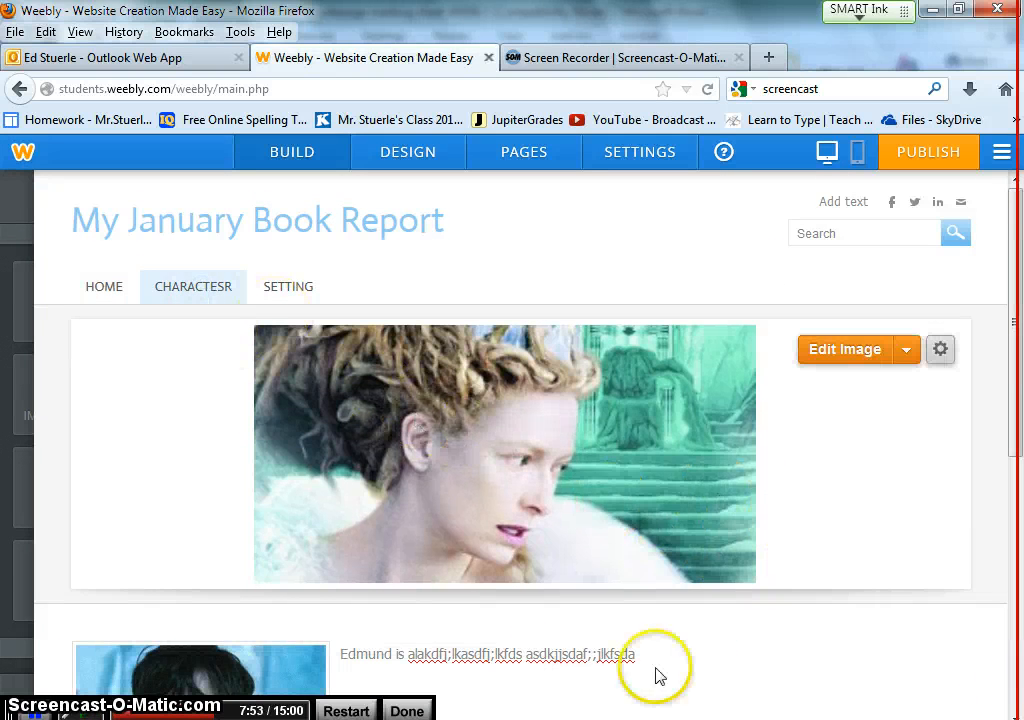
scroll(668, 690, down, 3)
scroll(679, 679, up, 3)
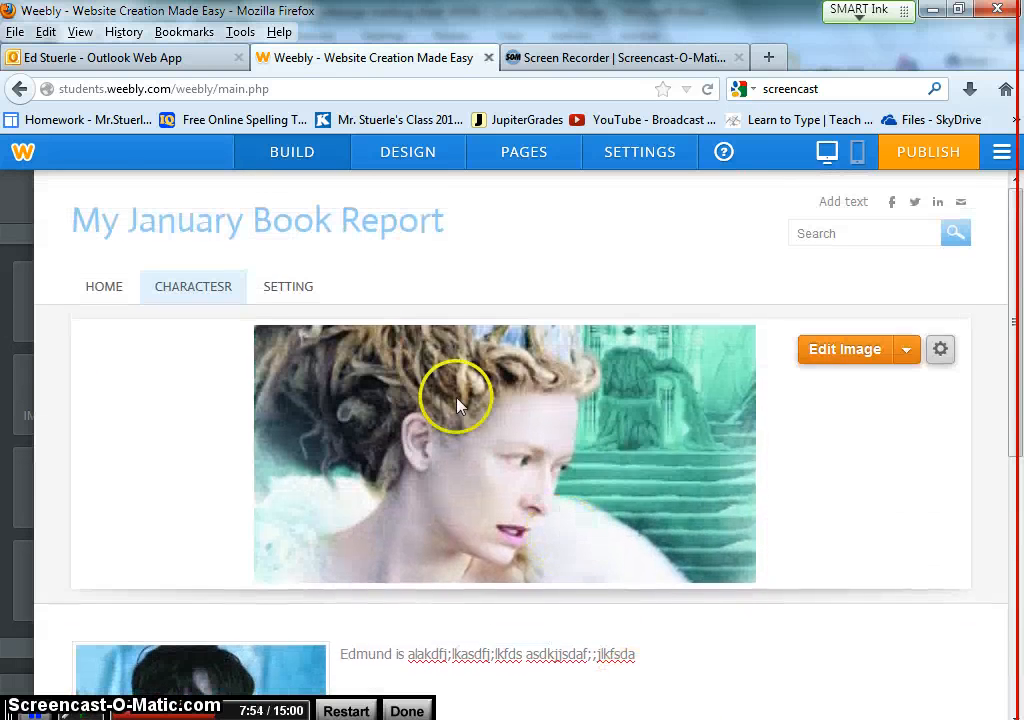
click(298, 290)
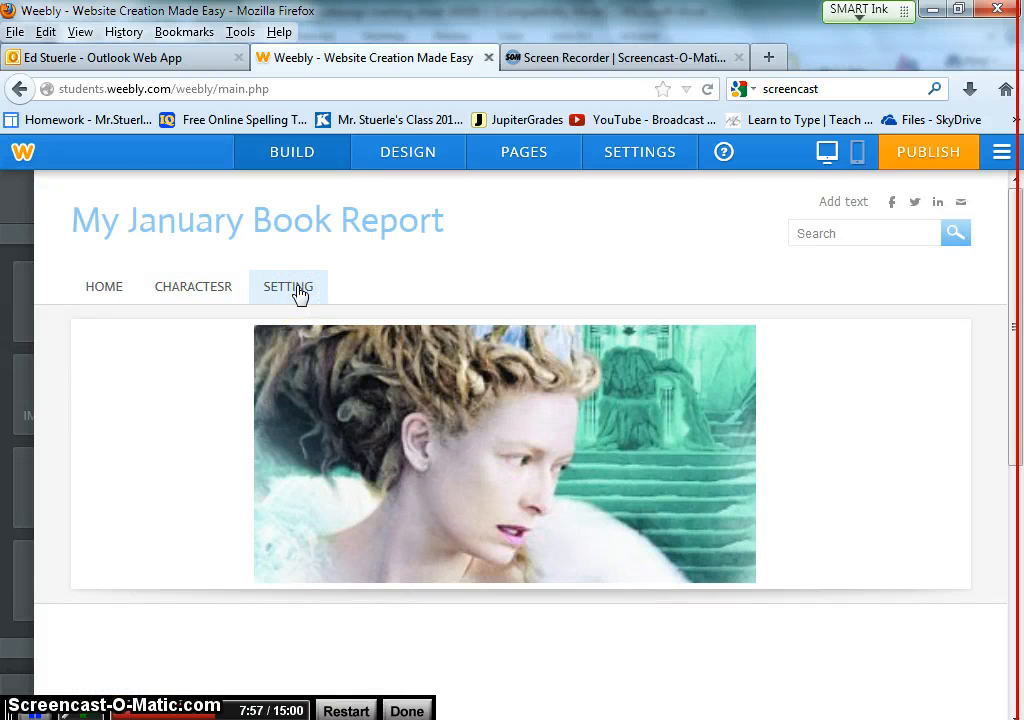
key(alt+Tab)
scroll(770, 450, down, 2)
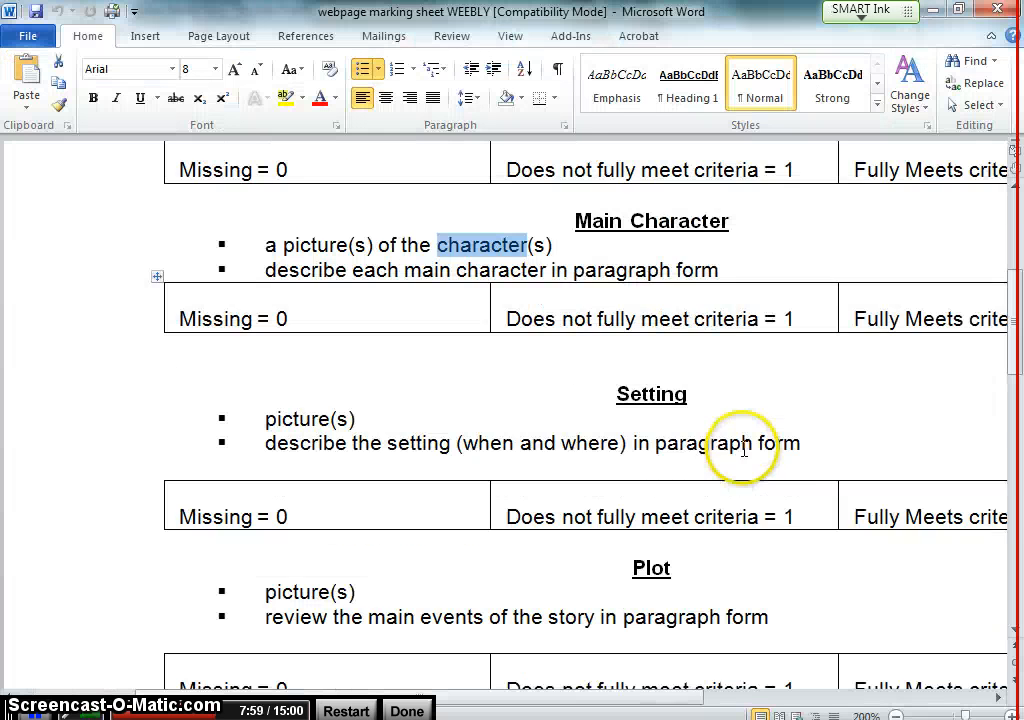
scroll(608, 392, down, 4)
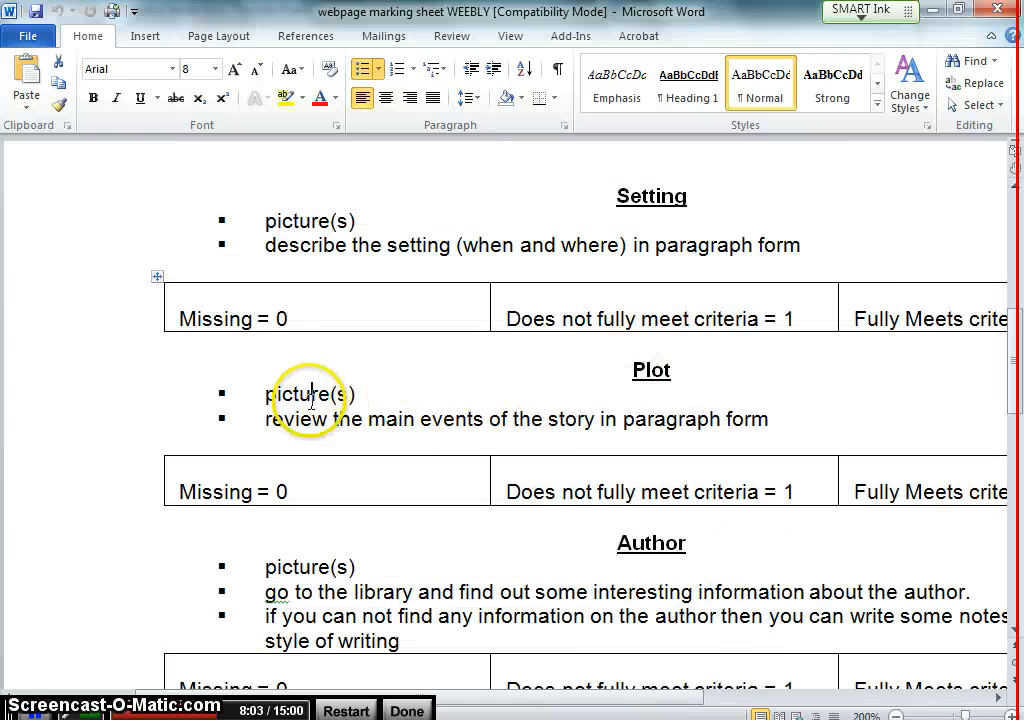
scroll(411, 407, down, 8)
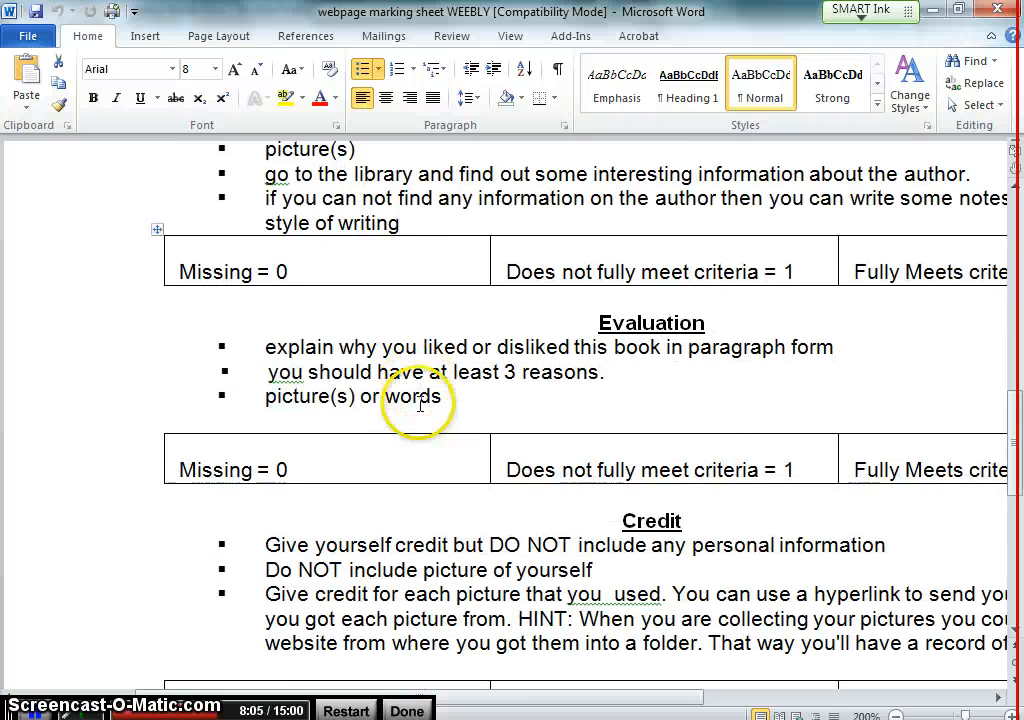
scroll(520, 300, up, 4)
scroll(475, 505, down, 4)
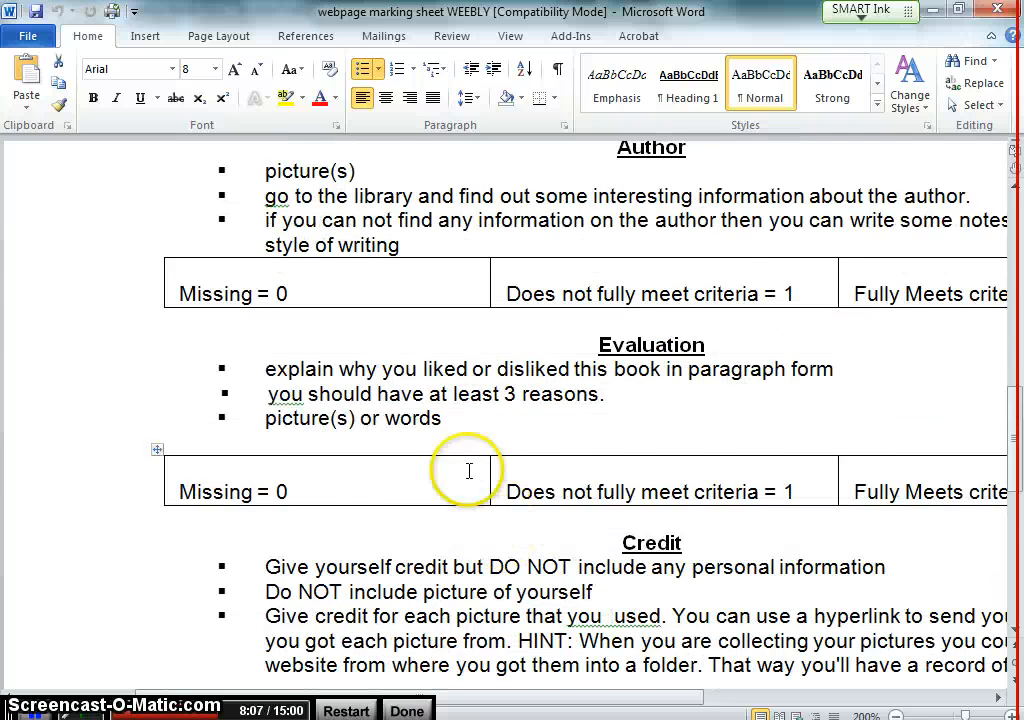
scroll(505, 541, down, 3)
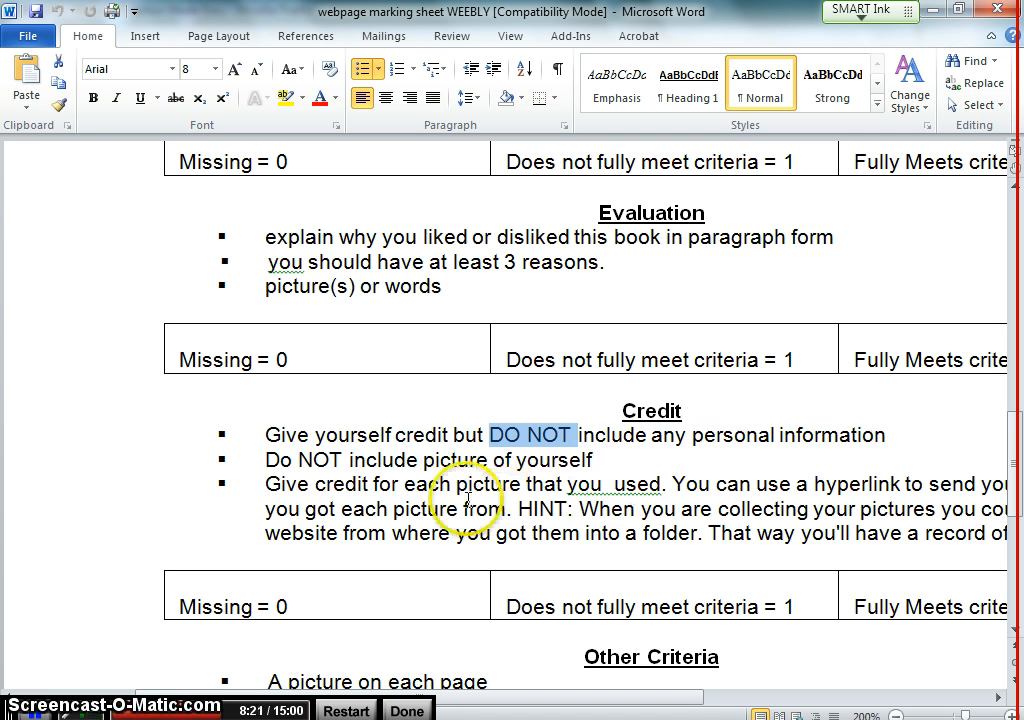
drag(266, 459, 410, 463)
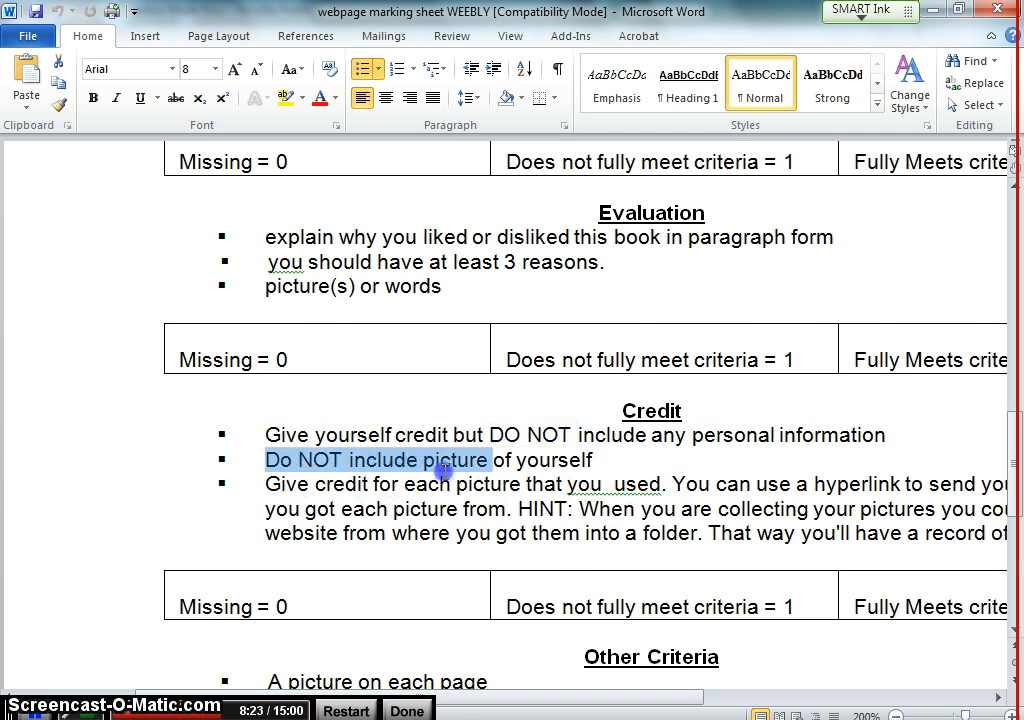
scroll(503, 629, down, 3)
scroll(507, 505, up, 1)
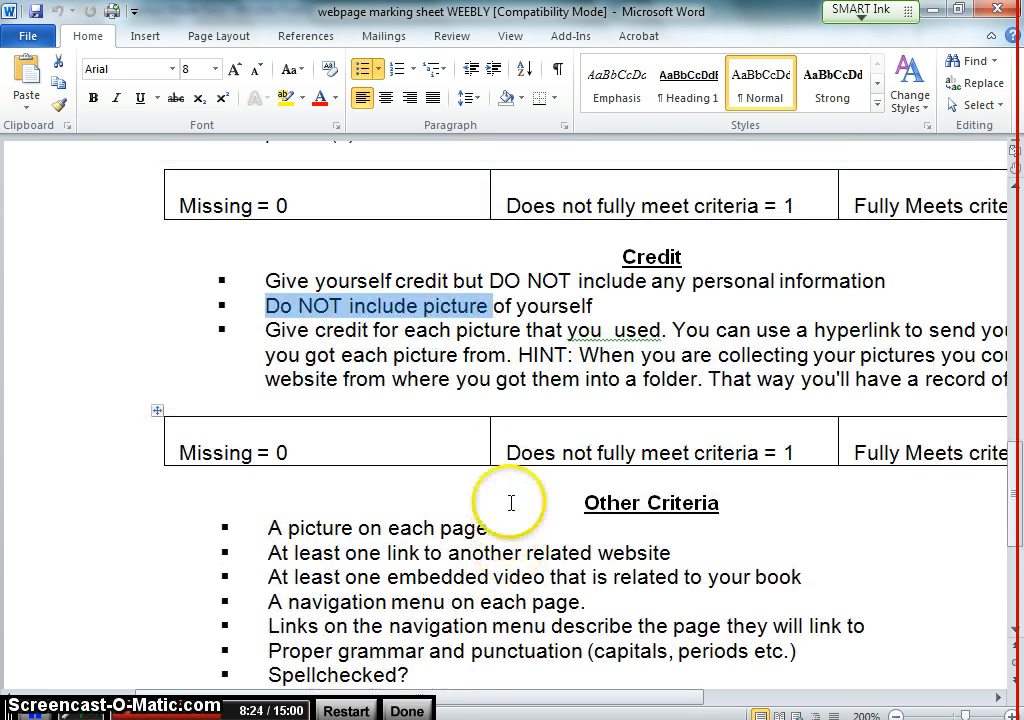
click(370, 348)
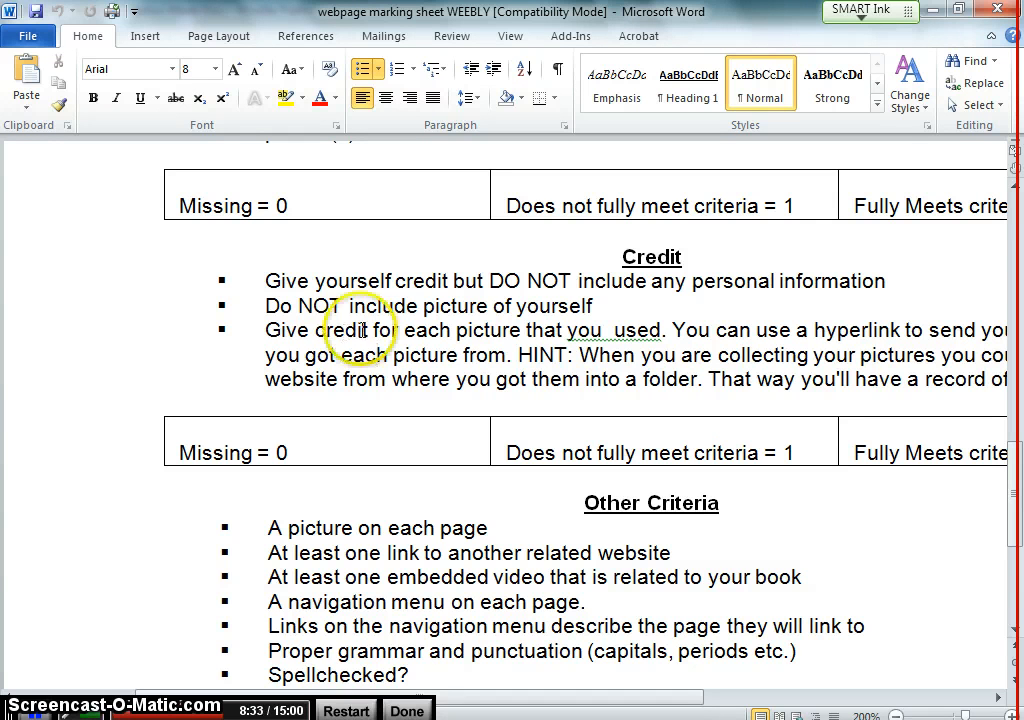
double_click(497, 338)
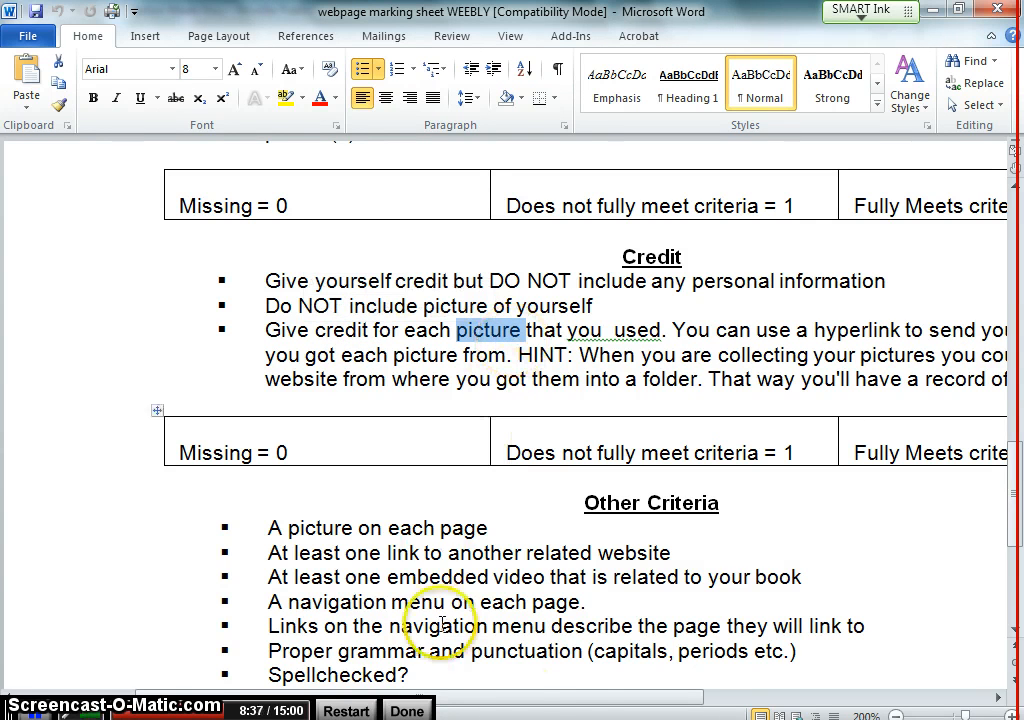
drag(571, 697, 731, 697)
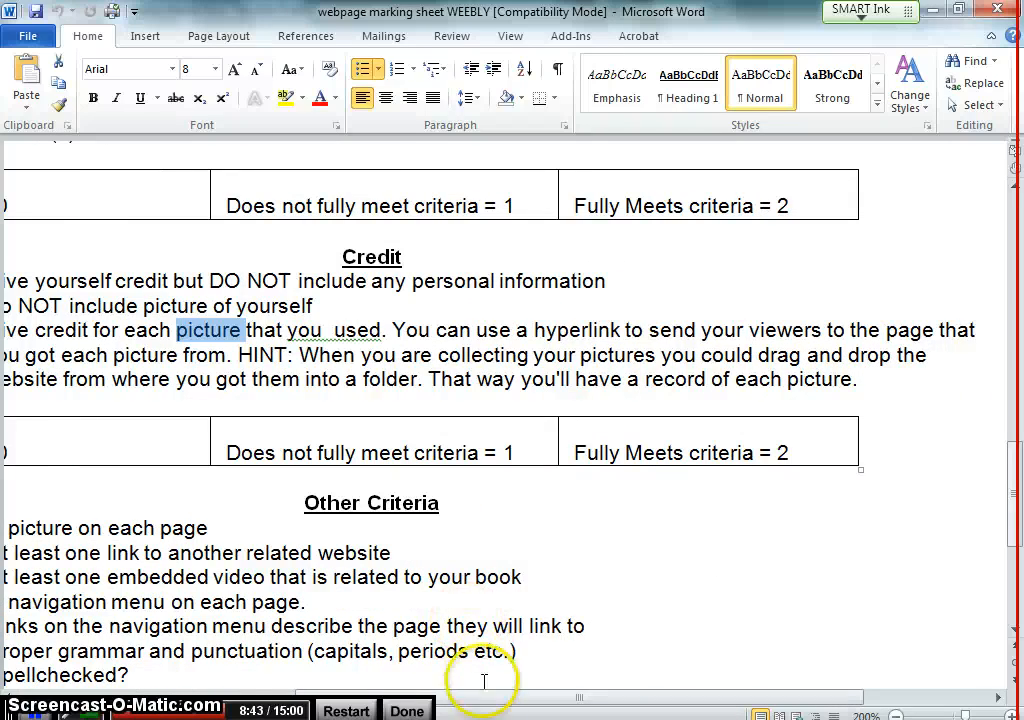
drag(490, 707, 471, 707)
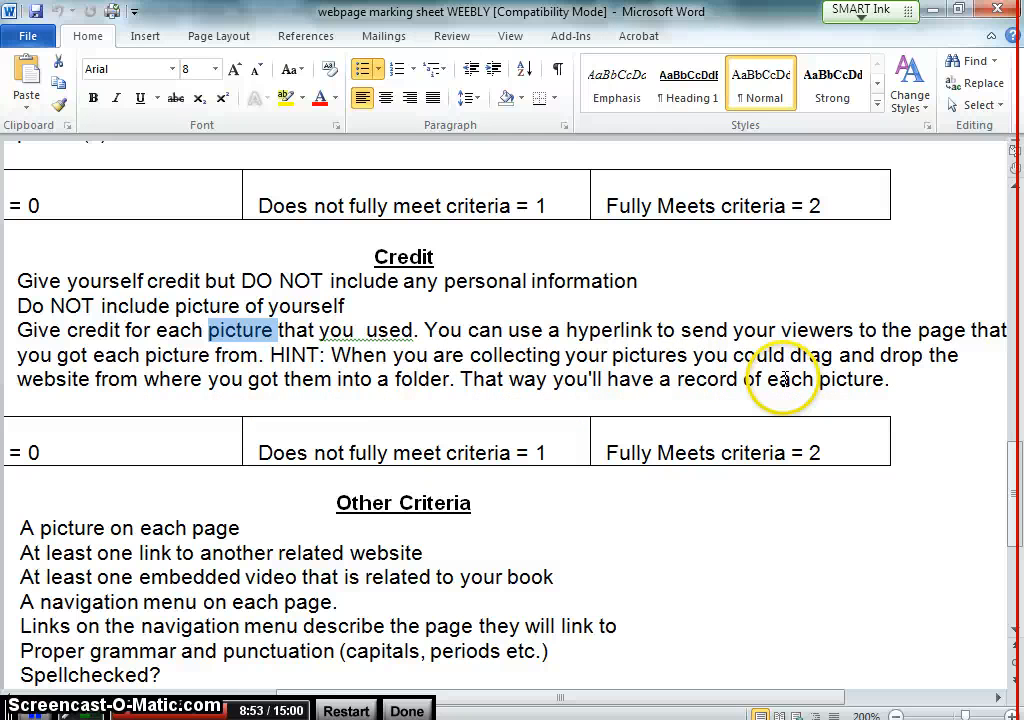
click(338, 718)
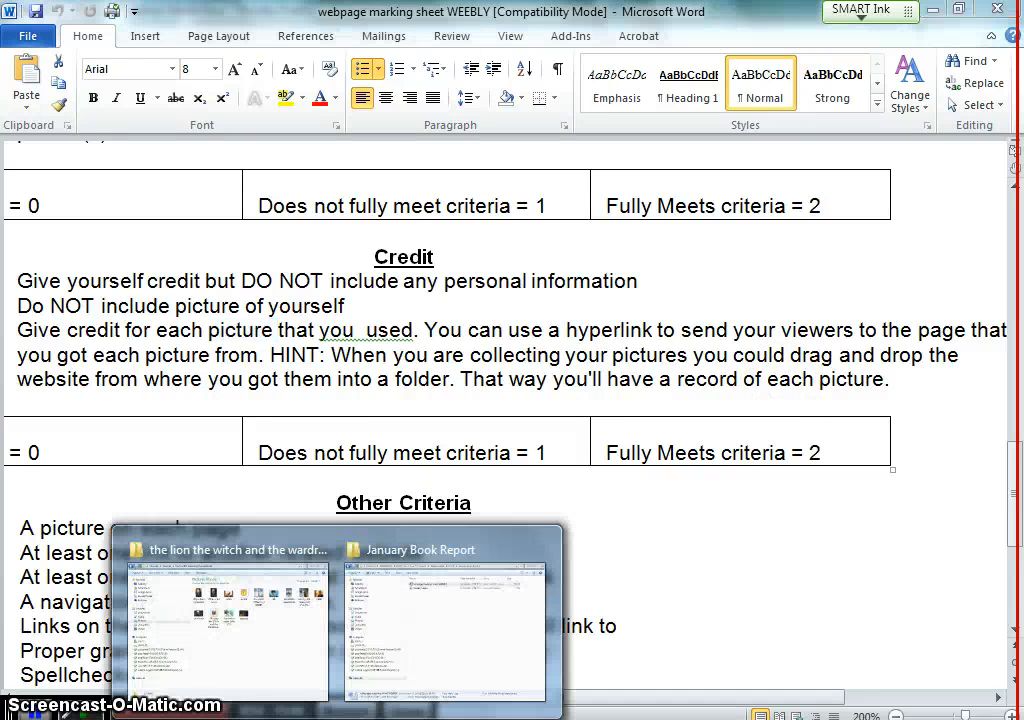
Google 'lion the witch and the wardrobe' in a new Firefox tab and show image results
click(313, 679)
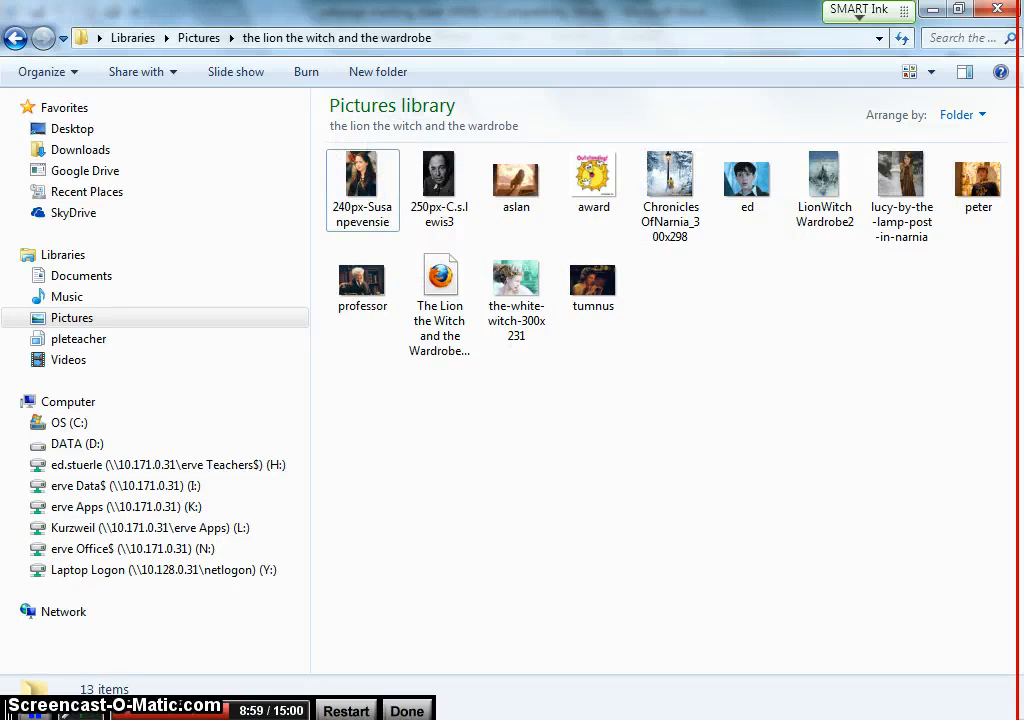
key(alt+Tab)
click(770, 57)
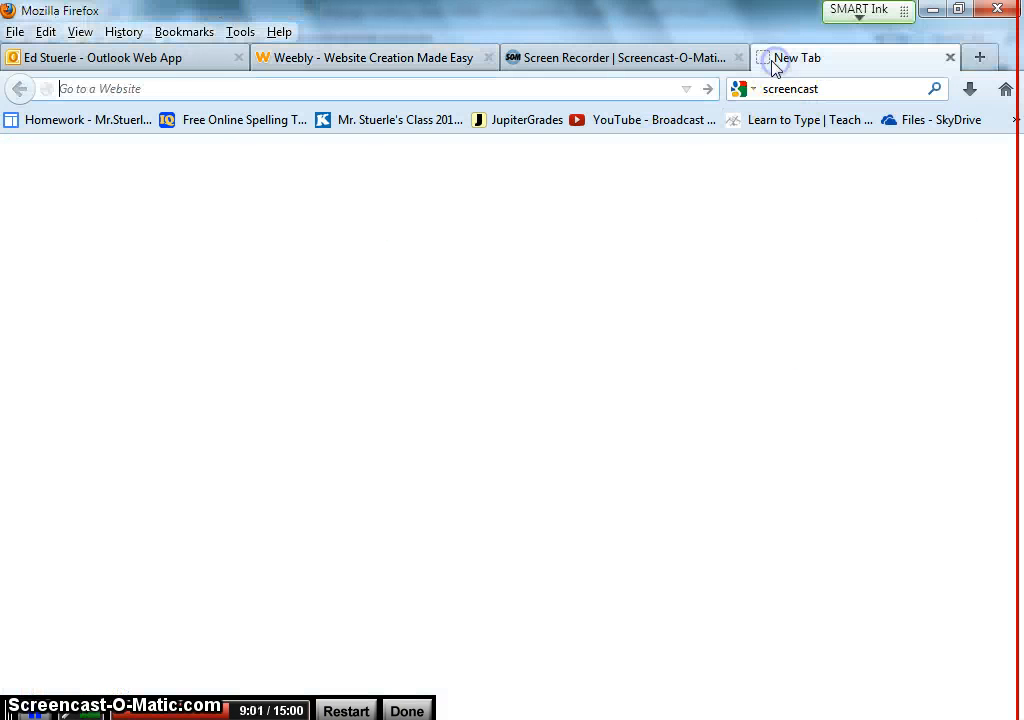
click(790, 88)
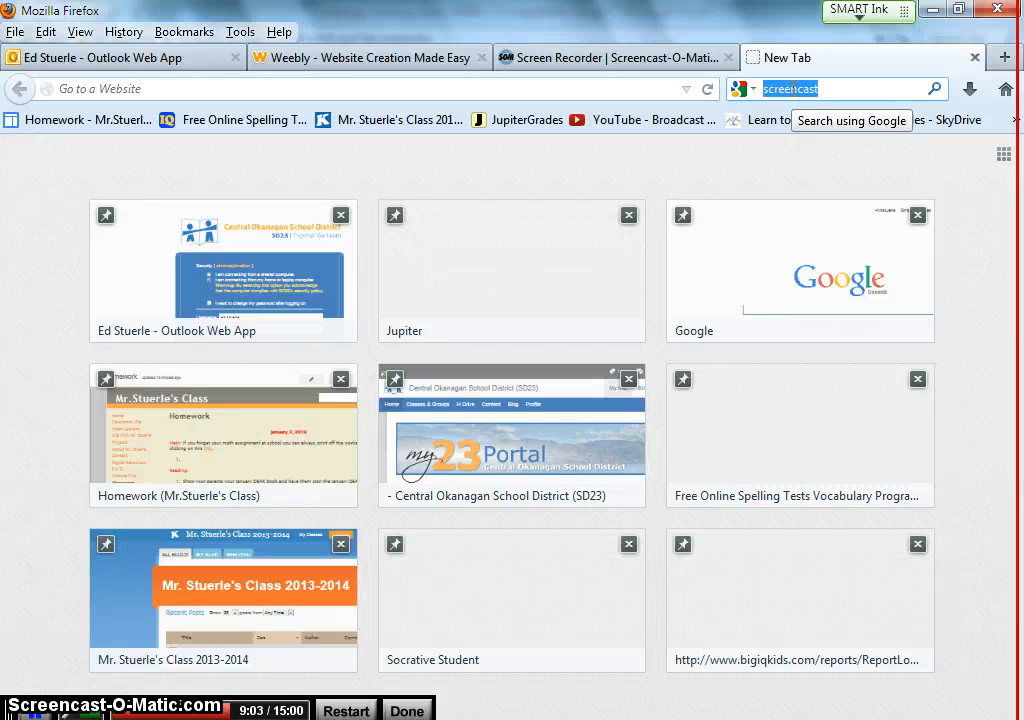
key(BackSpace)
text(lion the wit)
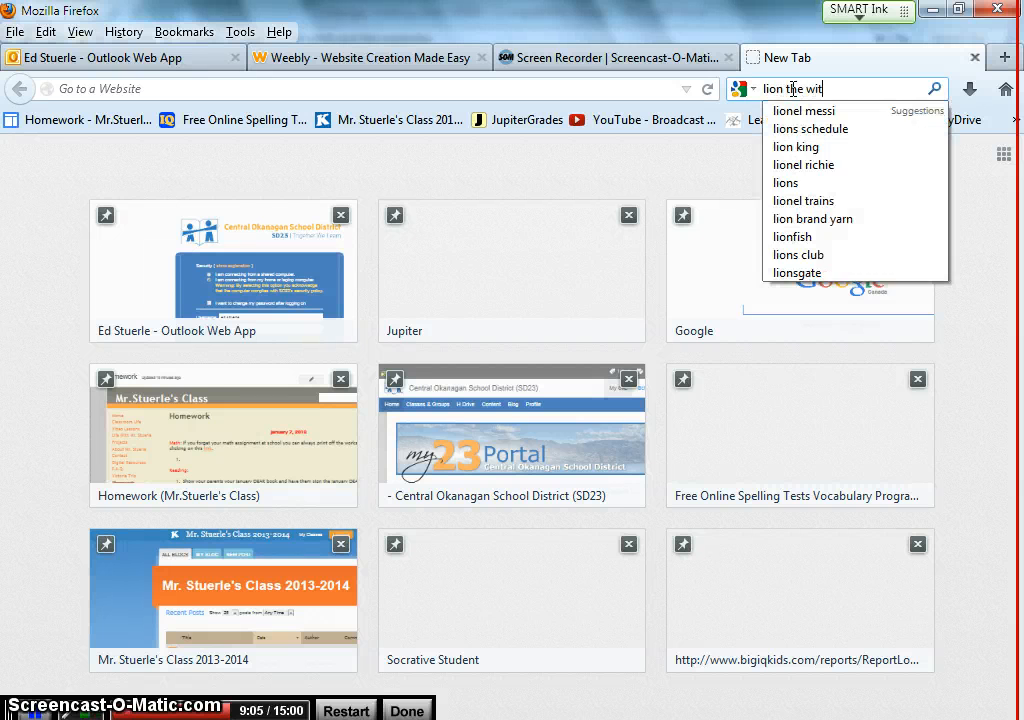
key(BackSpace)
key(BackSpace)
key(BackSpace)
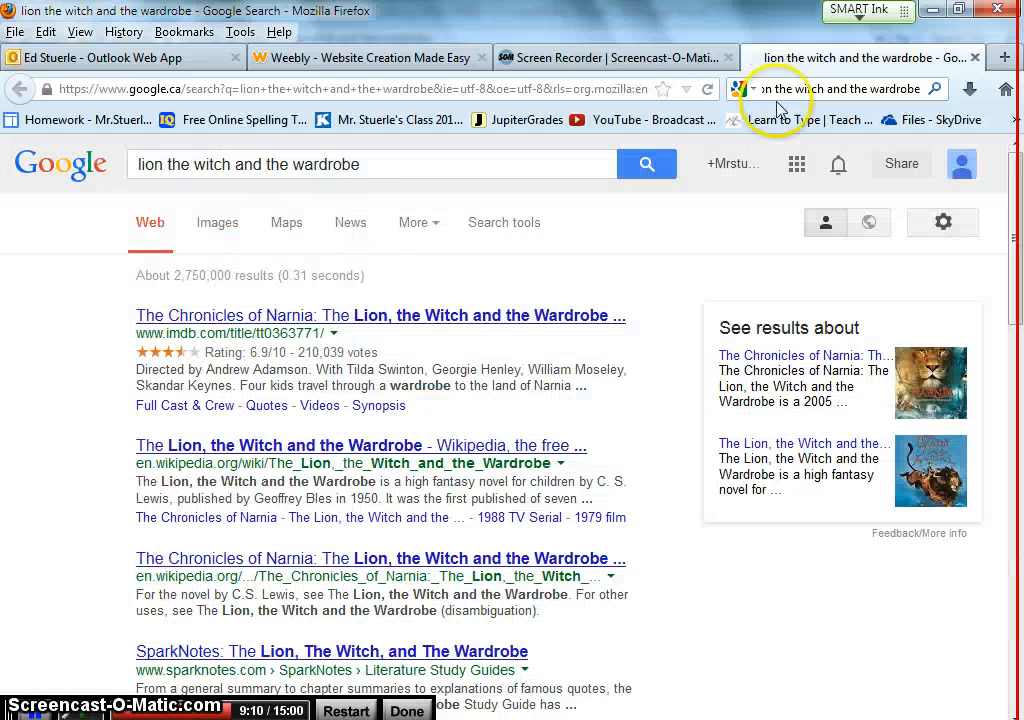
click(222, 230)
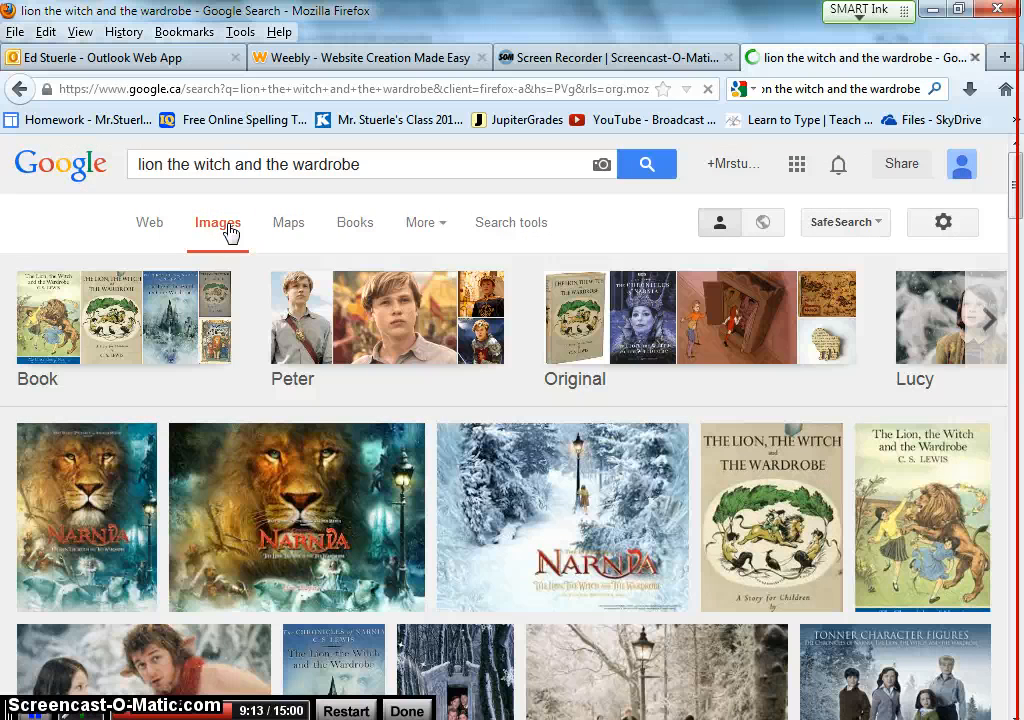
Open the From Screen to Words page hosting the Narnia lion poster, then shrink Firefox
click(333, 511)
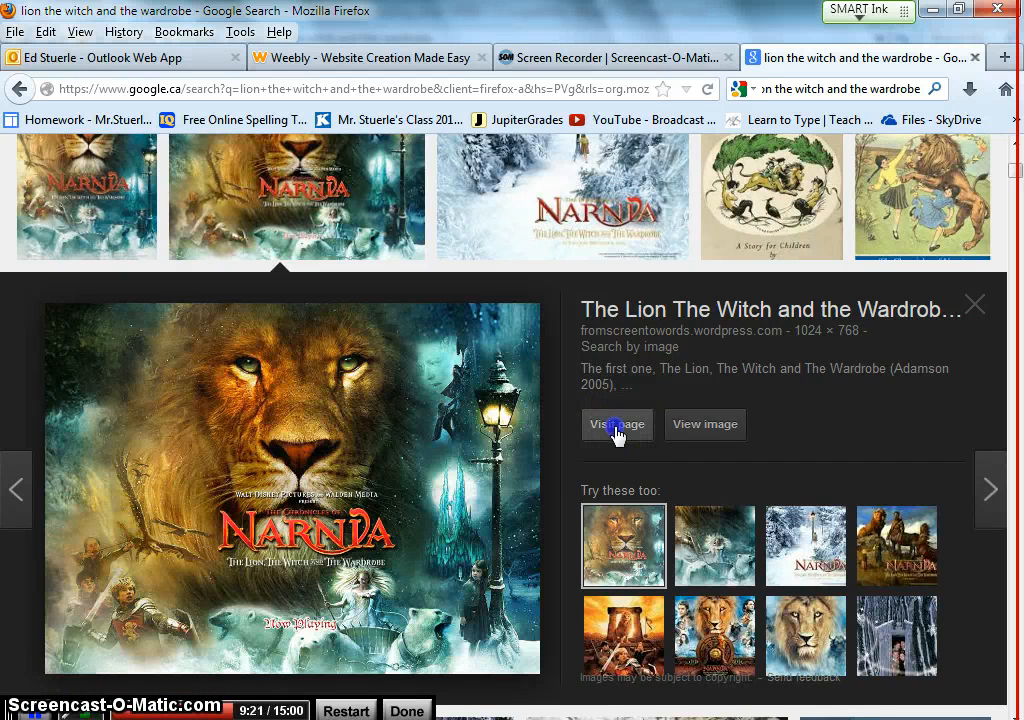
click(615, 430)
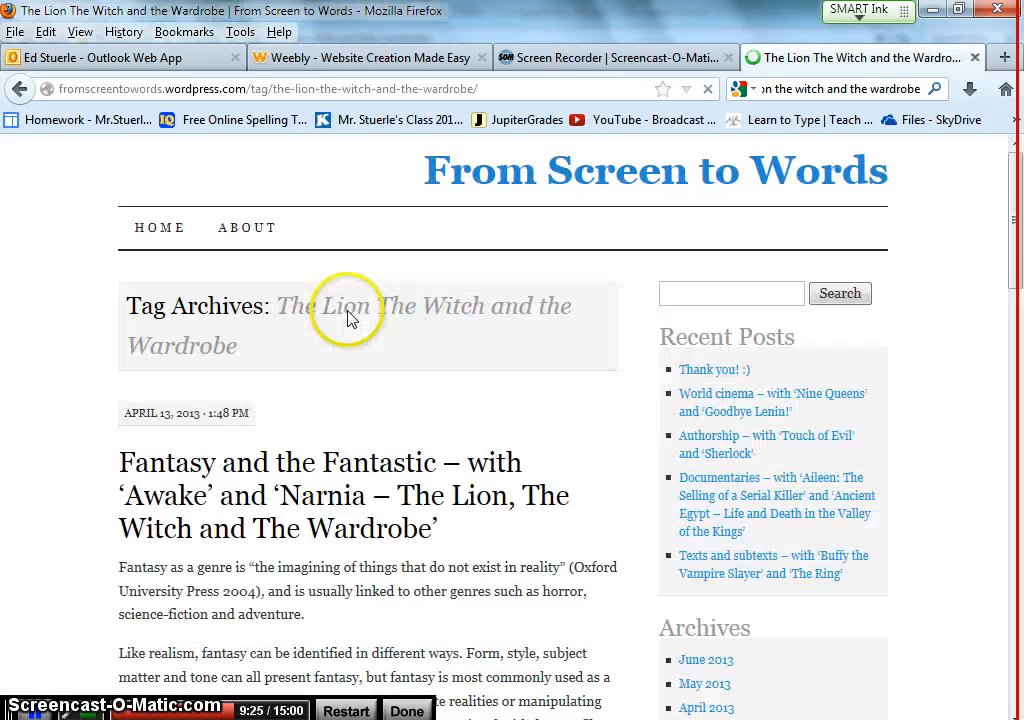
scroll(425, 362, down, 15)
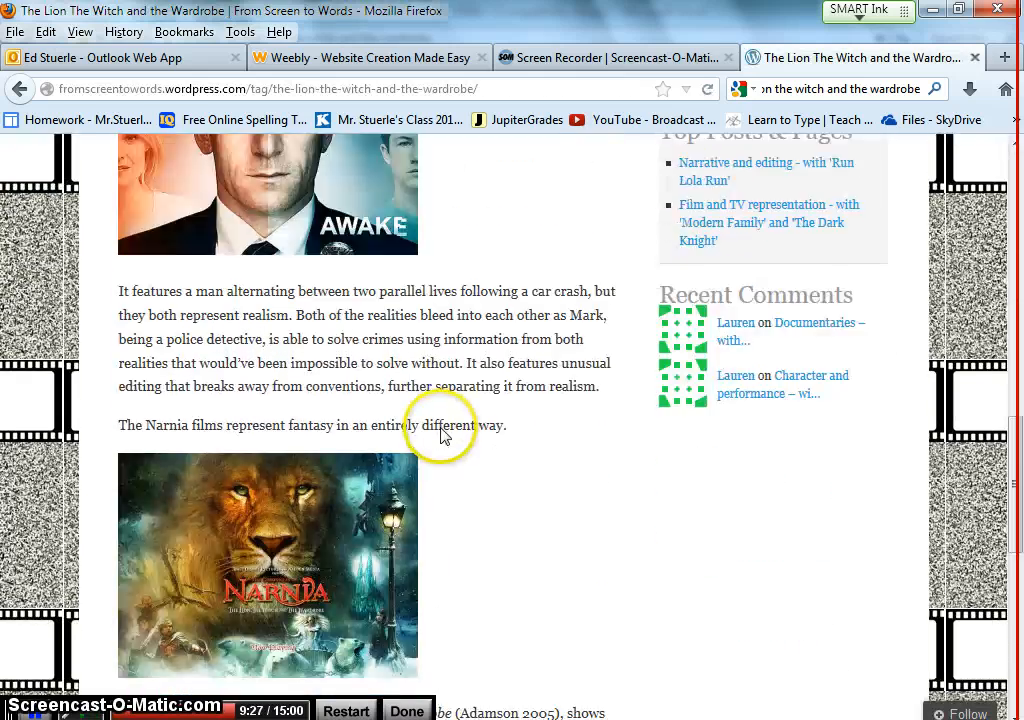
scroll(279, 359, up, 10)
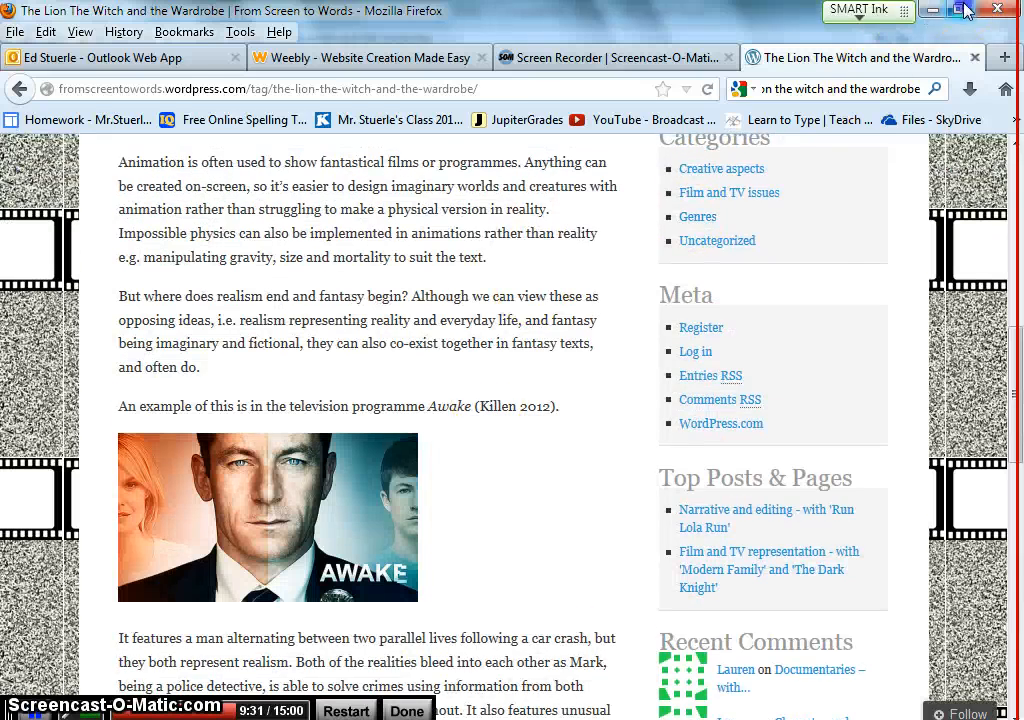
click(966, 10)
mouse_move(336, 712)
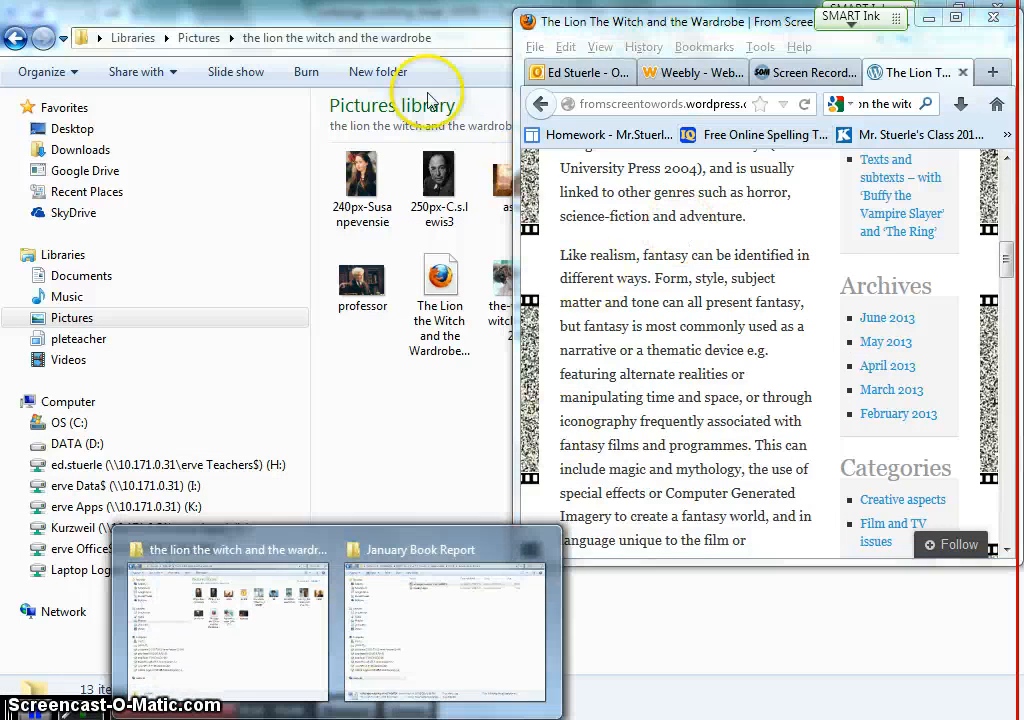
Drag a link to the From Screen to Words page into the pictures folder, then maximise both windows
click(391, 11)
click(960, 10)
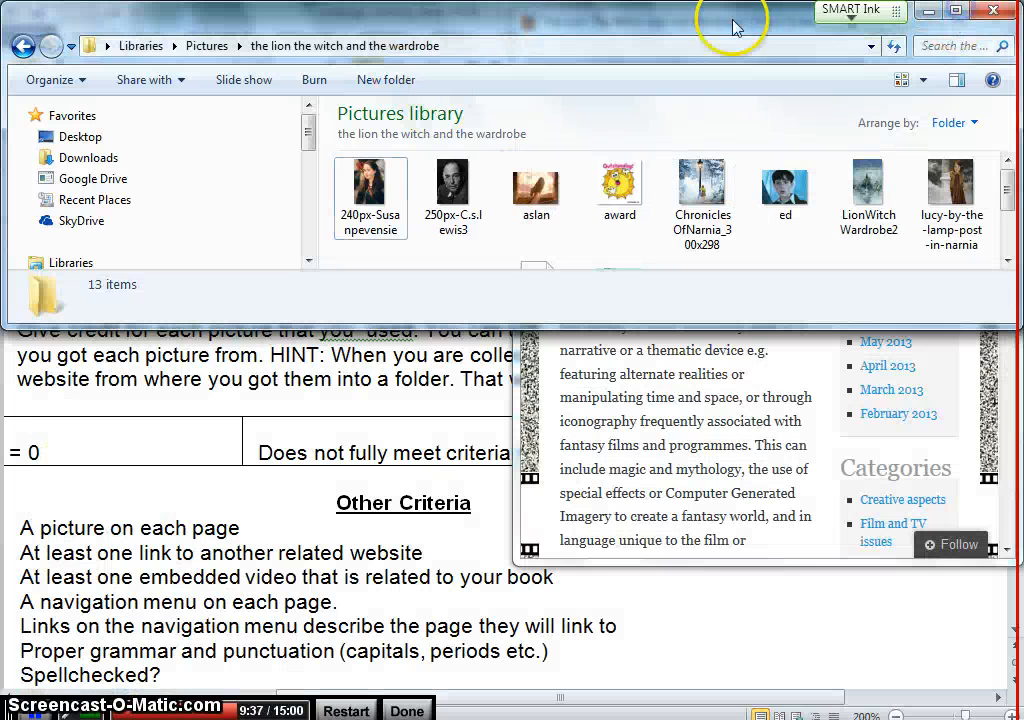
drag(587, 11, 1, 50)
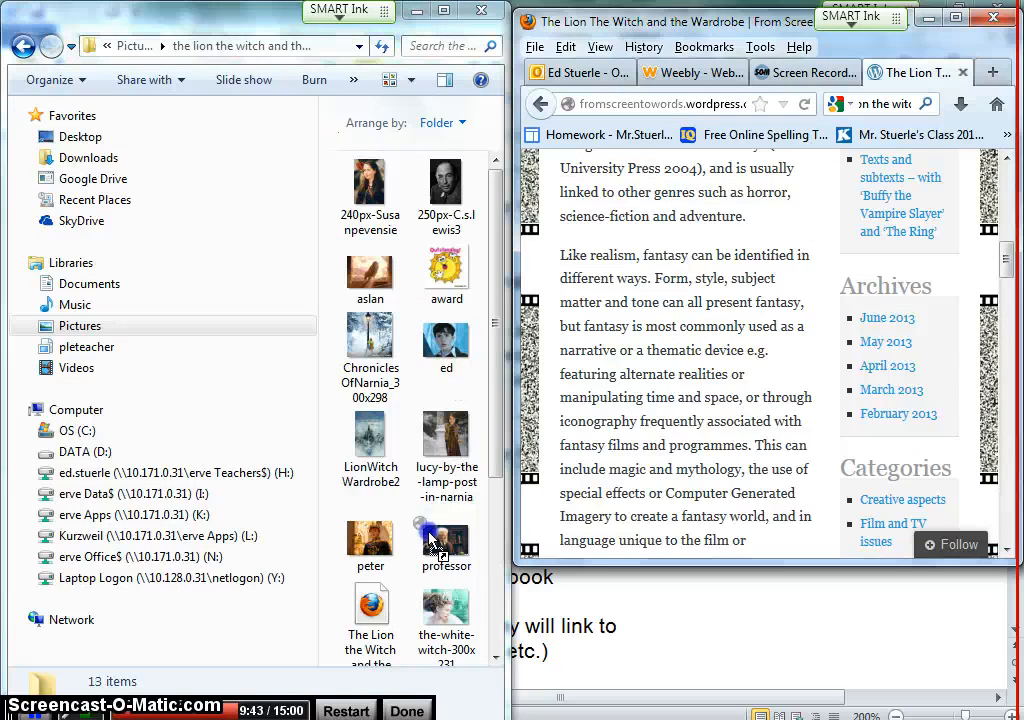
drag(421, 534, 423, 531)
click(445, 10)
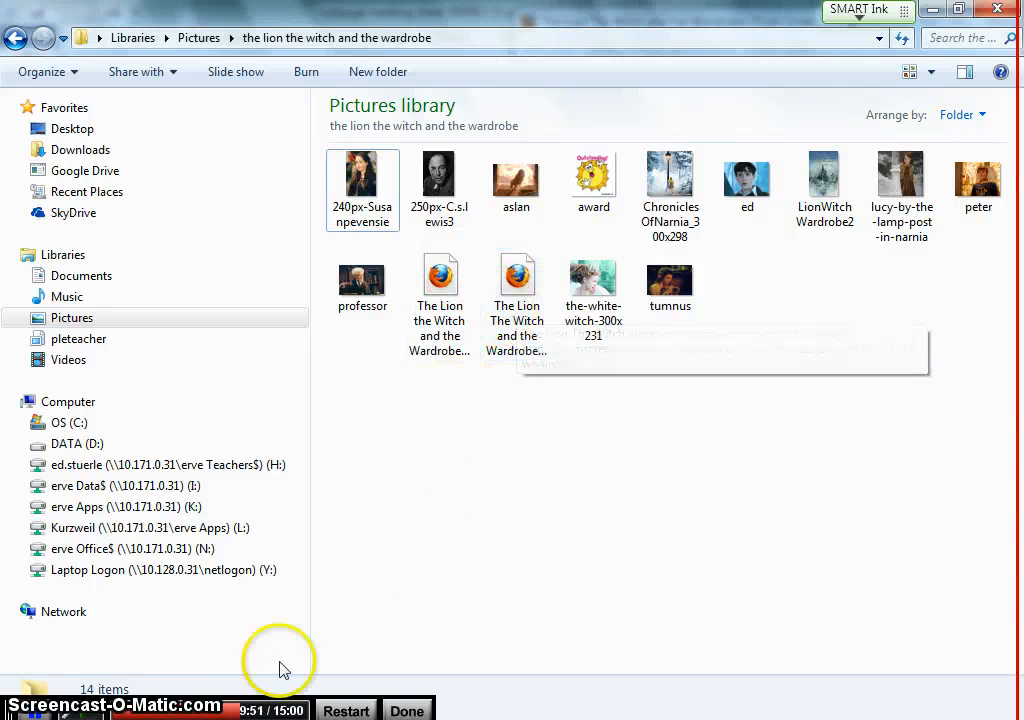
click(245, 712)
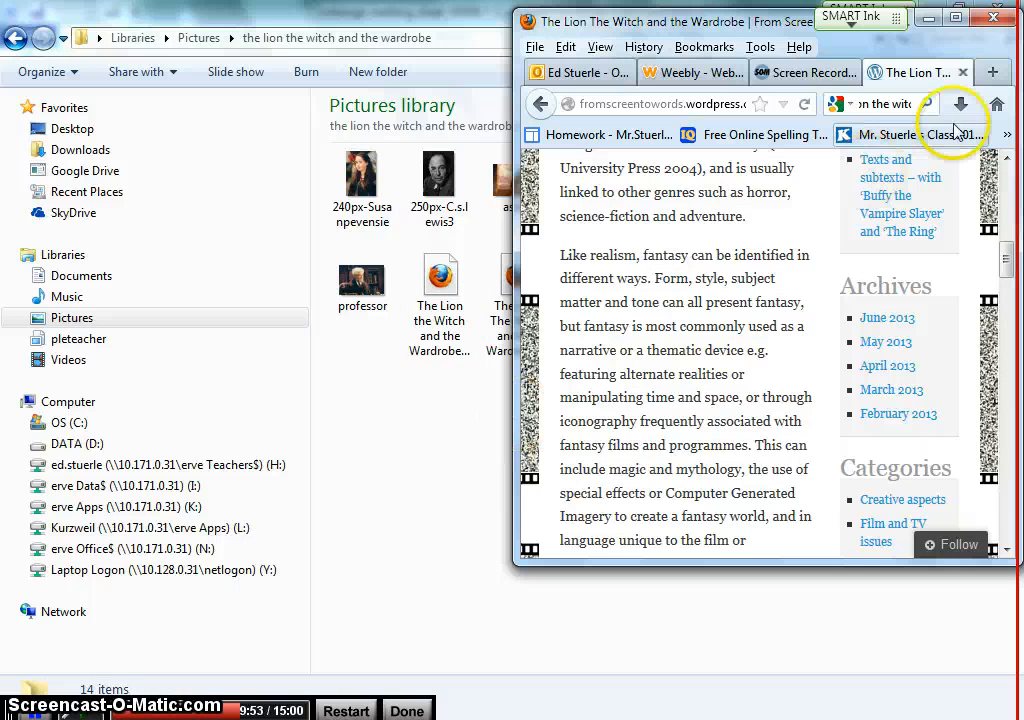
click(955, 20)
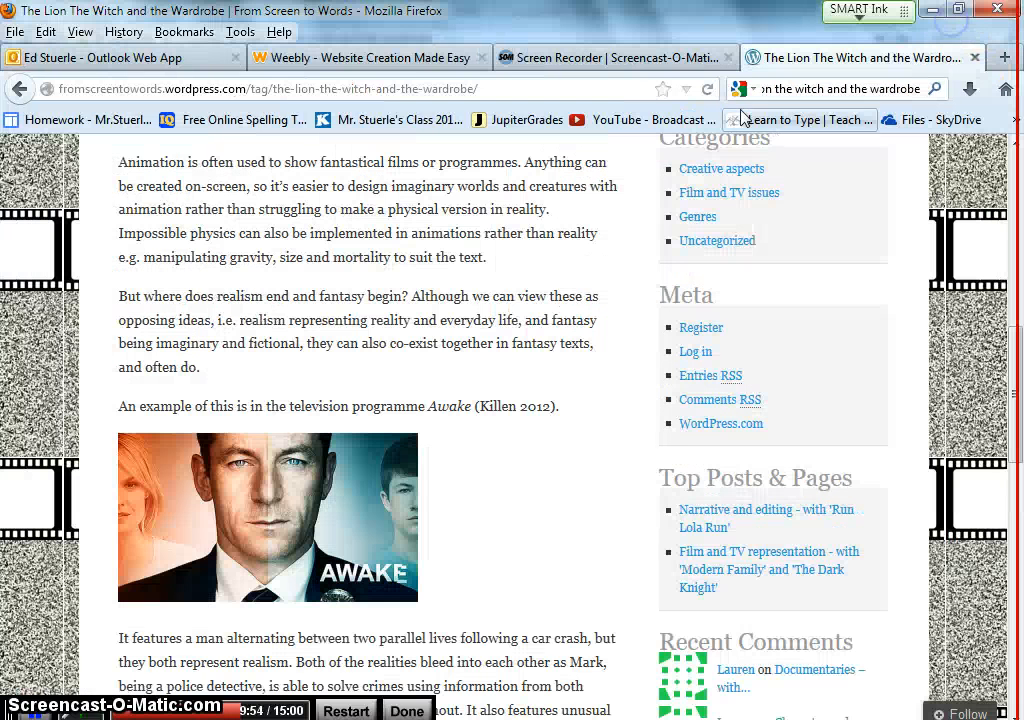
Create a standard page named 'Credits' in the Weebly site and open it for editing
click(388, 62)
scroll(450, 402, down, 2)
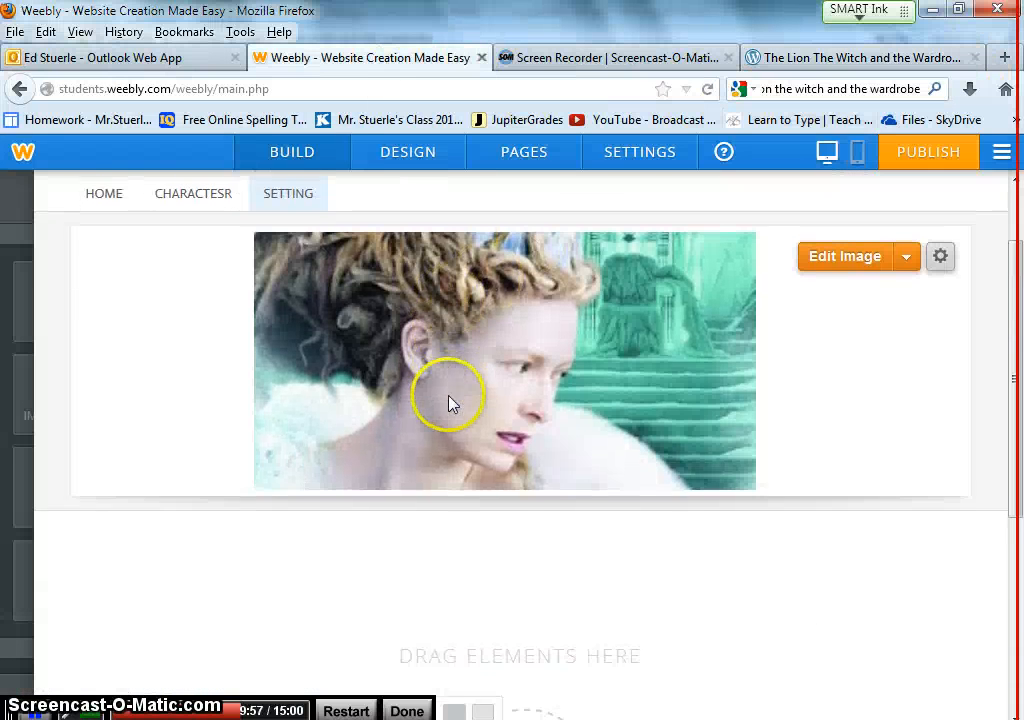
scroll(447, 378, up, 2)
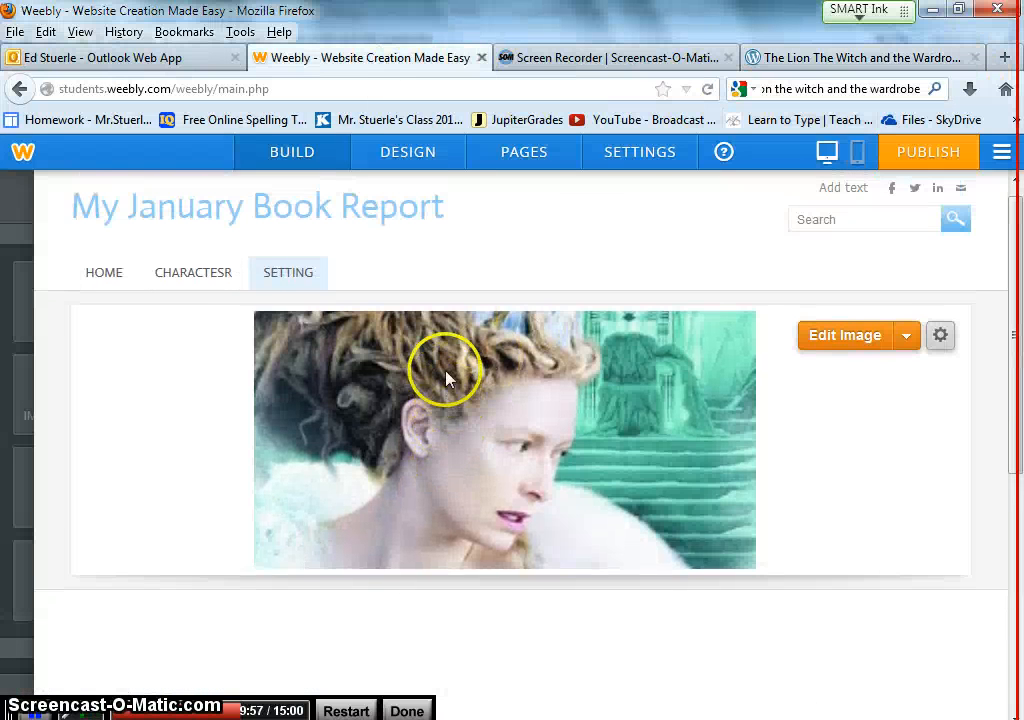
click(526, 160)
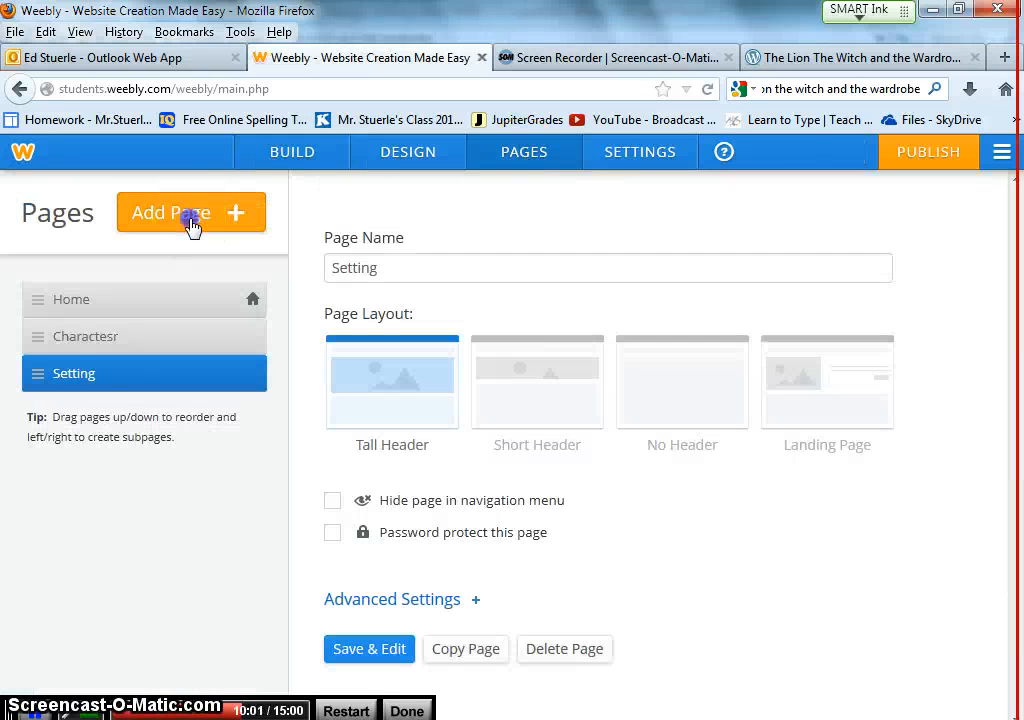
click(191, 226)
click(194, 258)
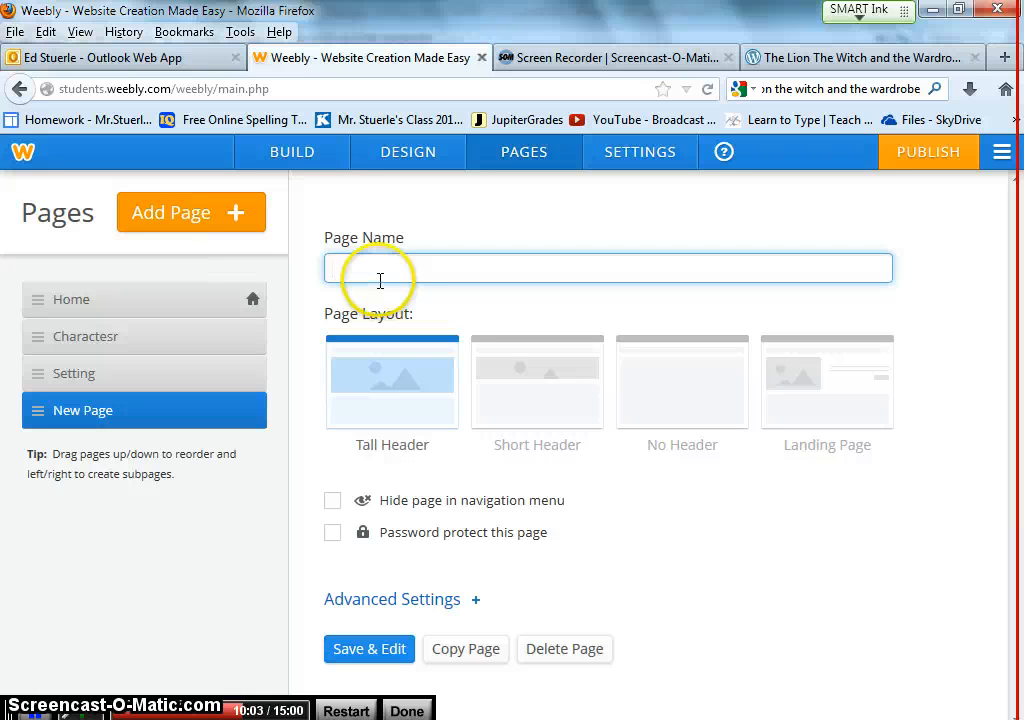
text(Credits)
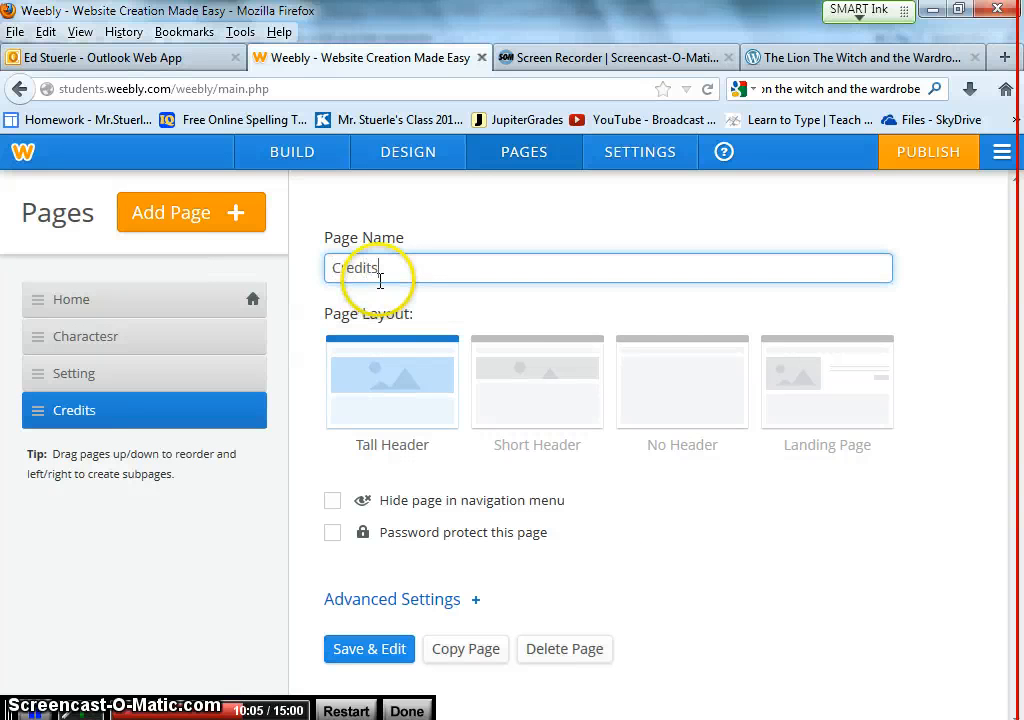
click(382, 648)
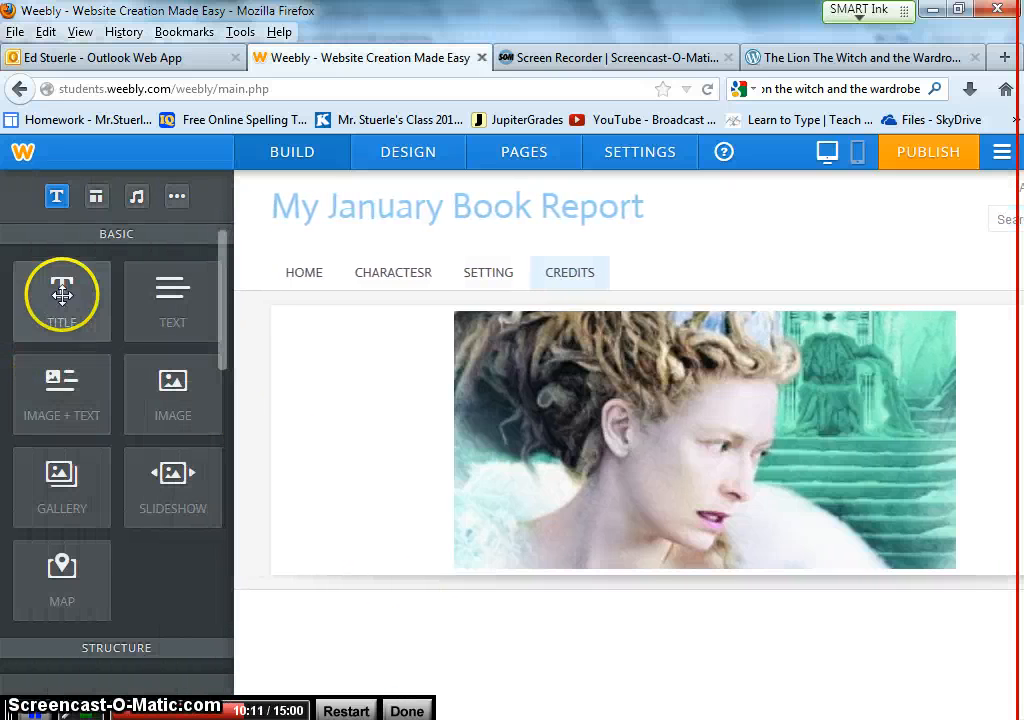
Place an image-and-text section below the picture, then delete it again
drag(57, 401, 244, 577)
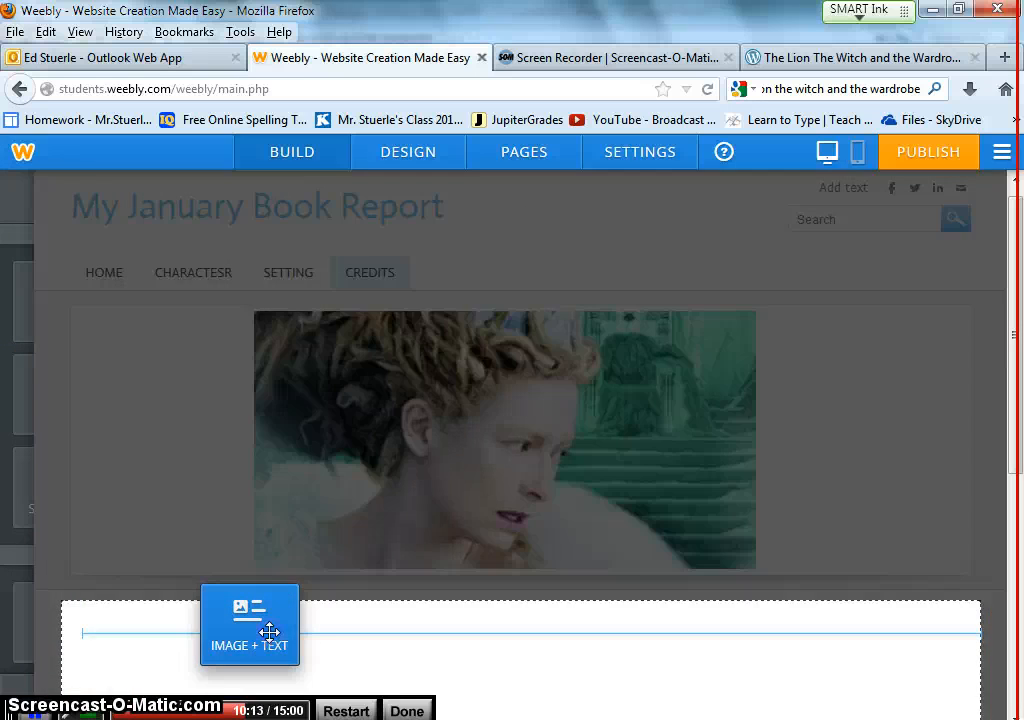
drag(269, 631, 268, 632)
scroll(276, 637, down, 1)
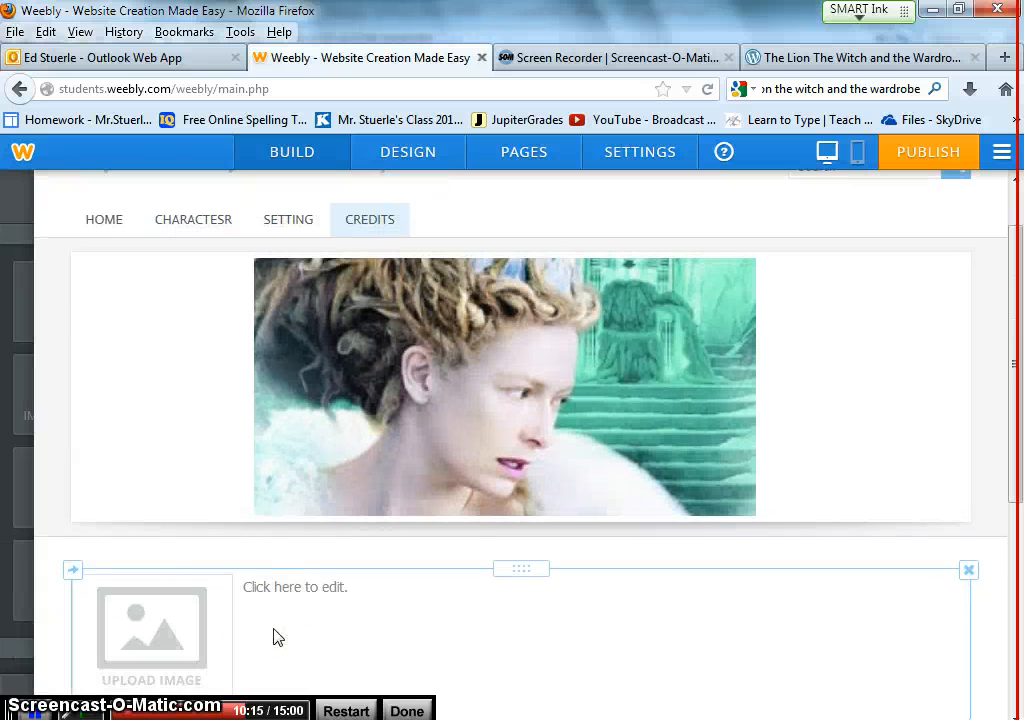
click(967, 572)
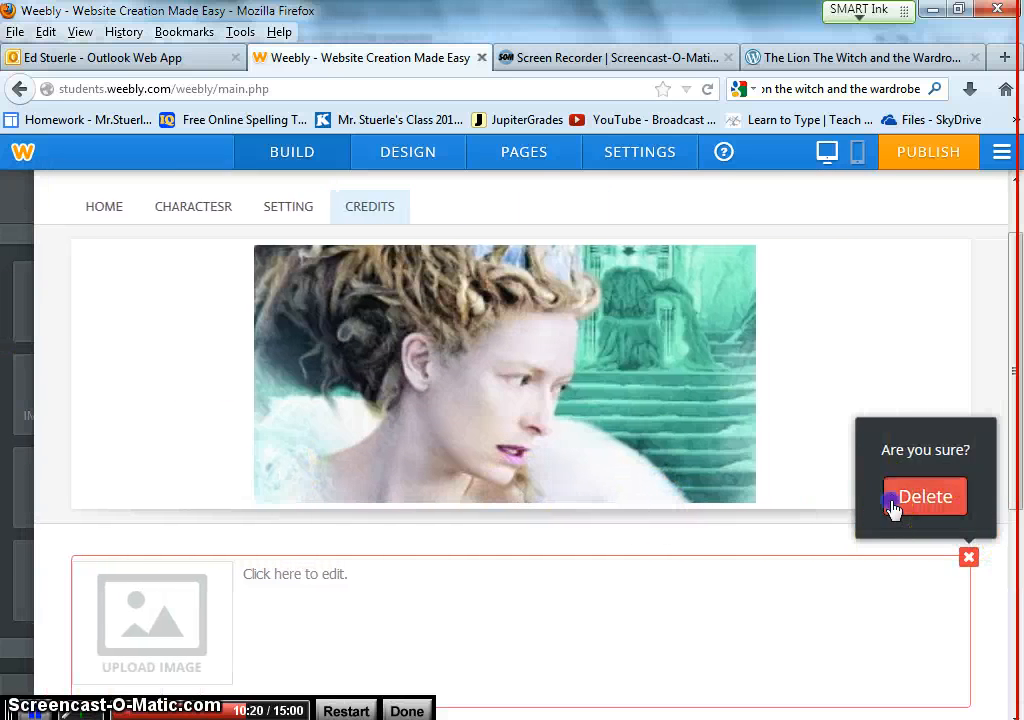
click(895, 502)
Add a text block below the picture listing 'Picture of Edmund' and 'Picture of Book Cover'
mouse_move(11, 290)
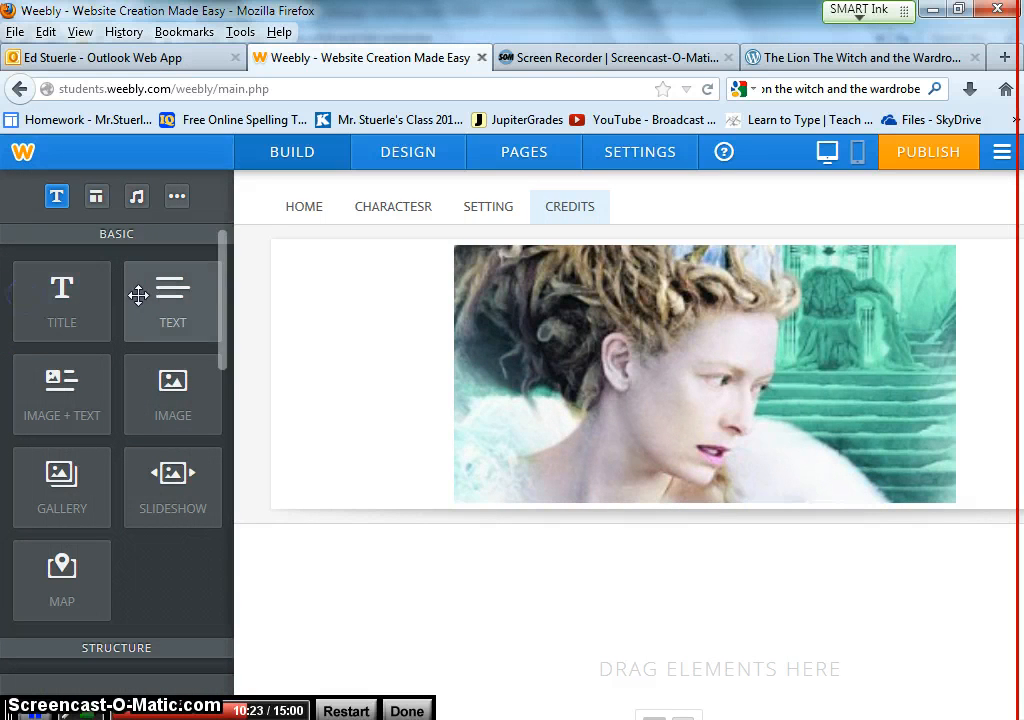
drag(140, 300, 305, 554)
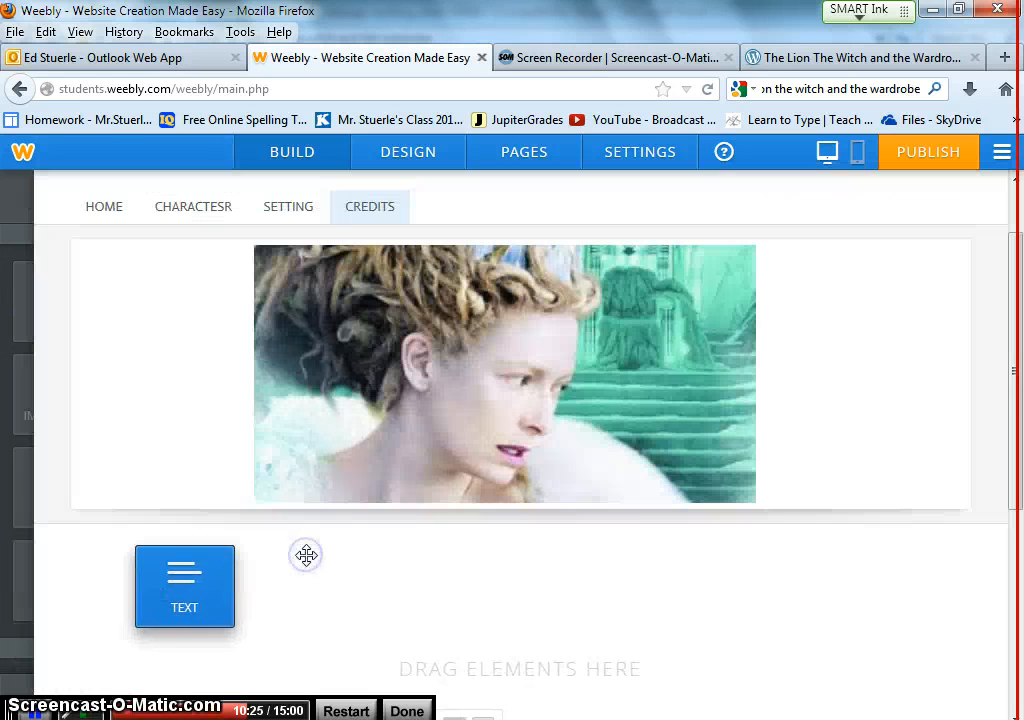
click(280, 566)
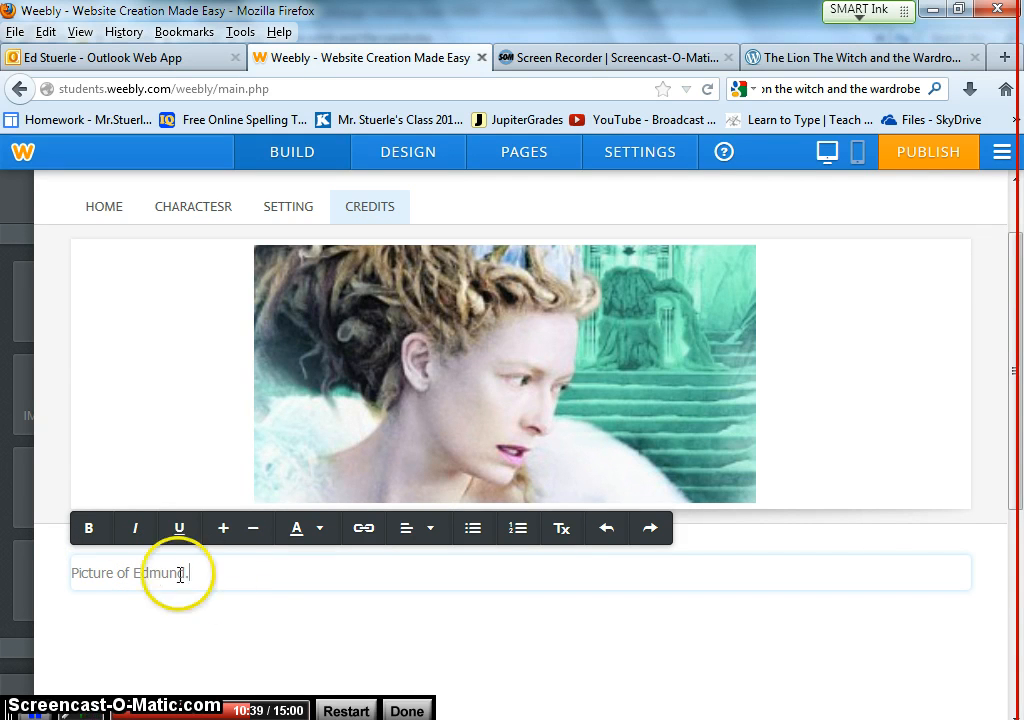
key(Return)
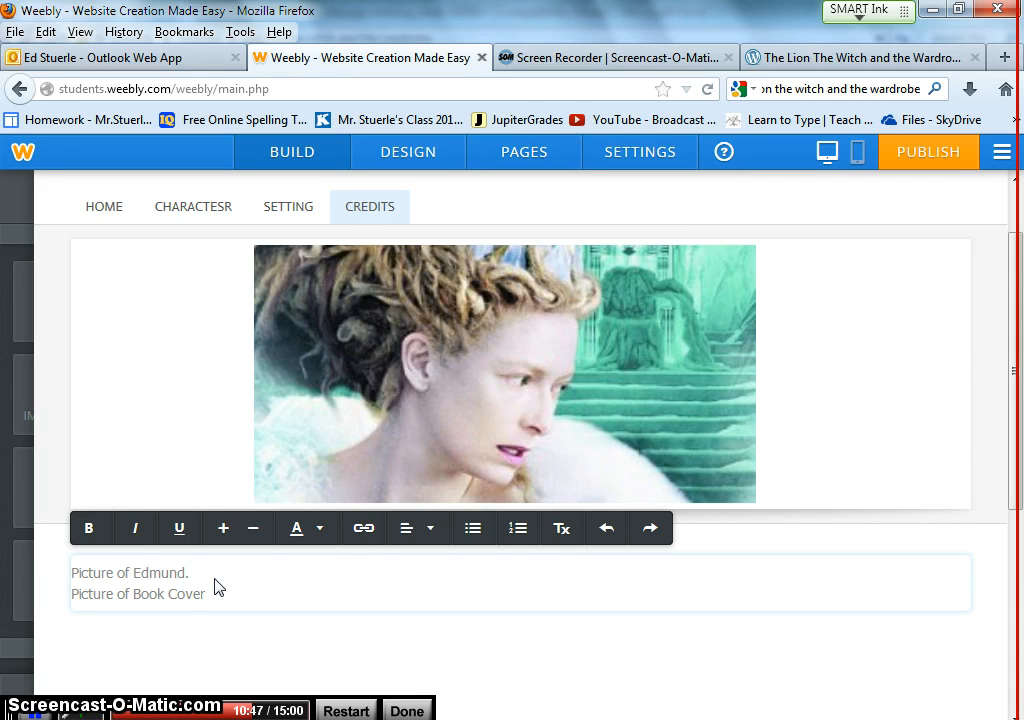
Copy the web address of the WordPress blog page about The Lion The Witch and the Wardrobe
click(743, 60)
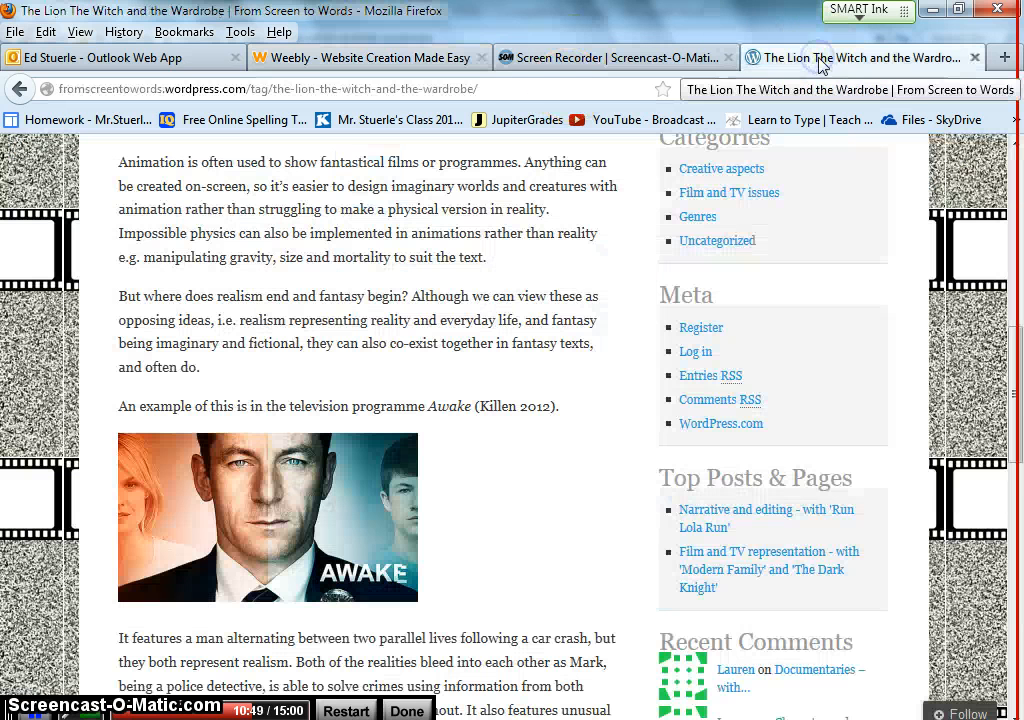
click(517, 88)
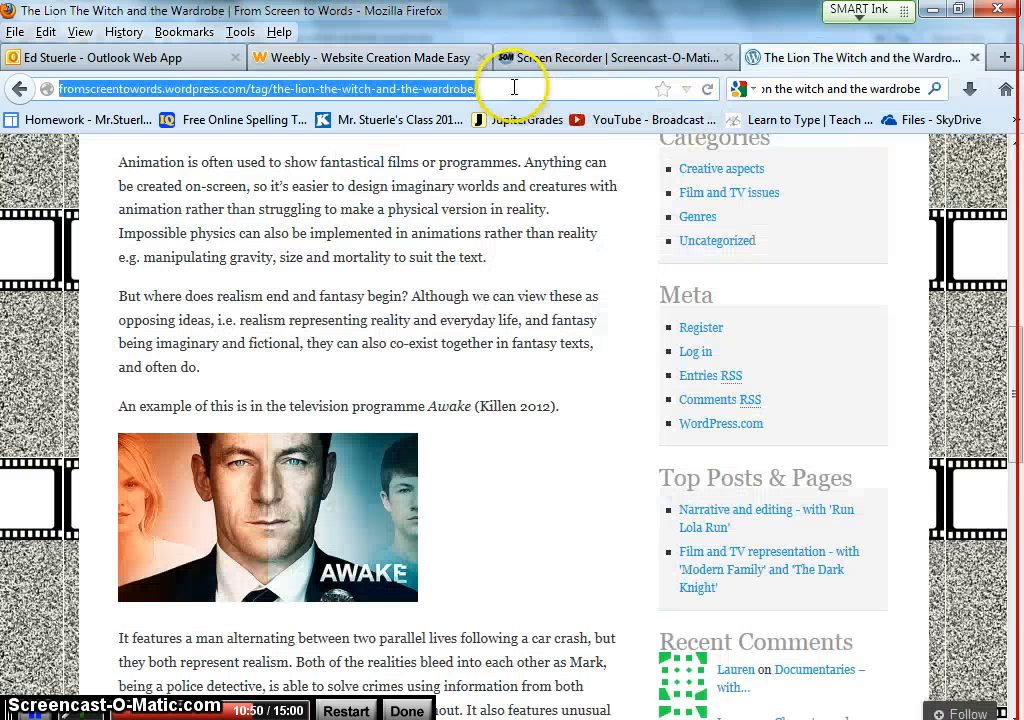
right_click(414, 88)
click(459, 155)
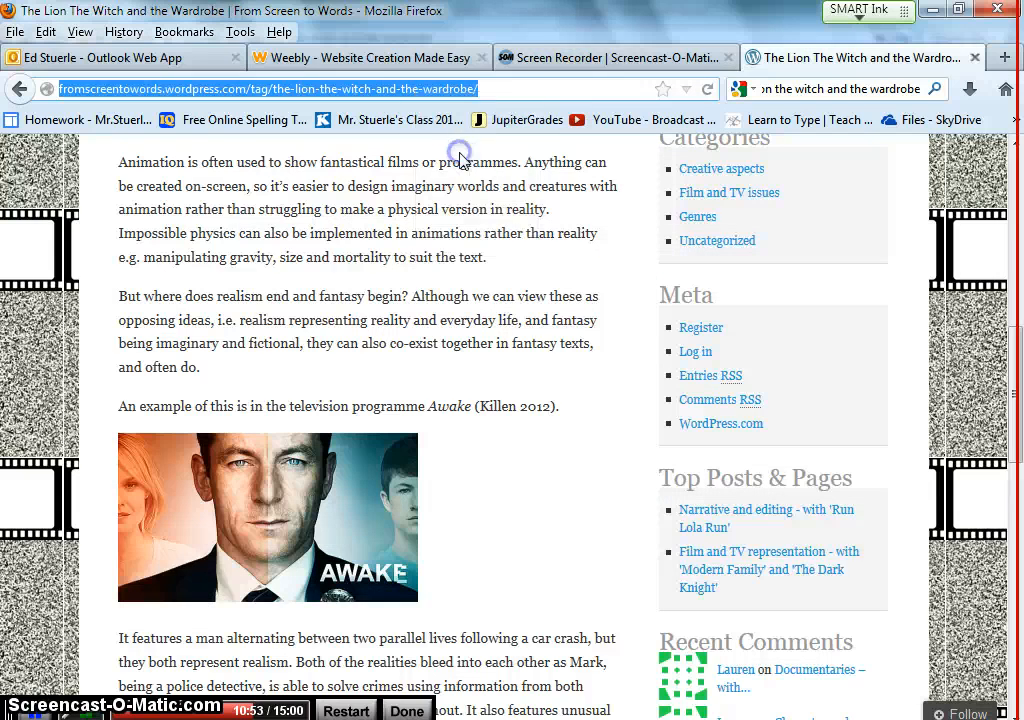
End the Edmund credit with a period and link 'Book Cover' to the copied blog address
click(422, 60)
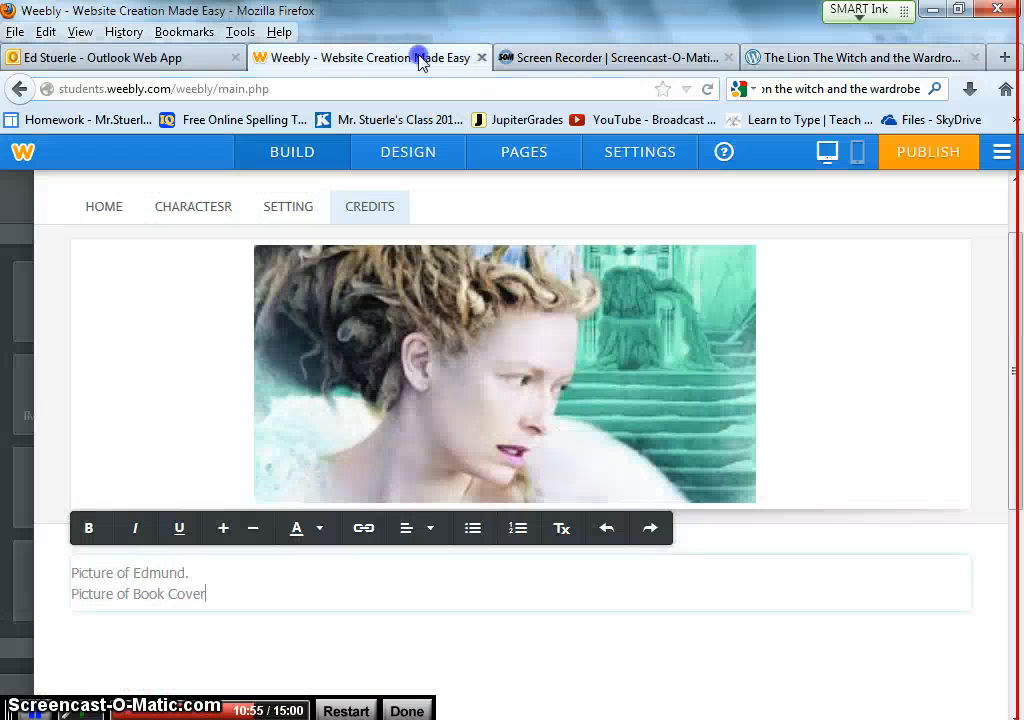
click(186, 573)
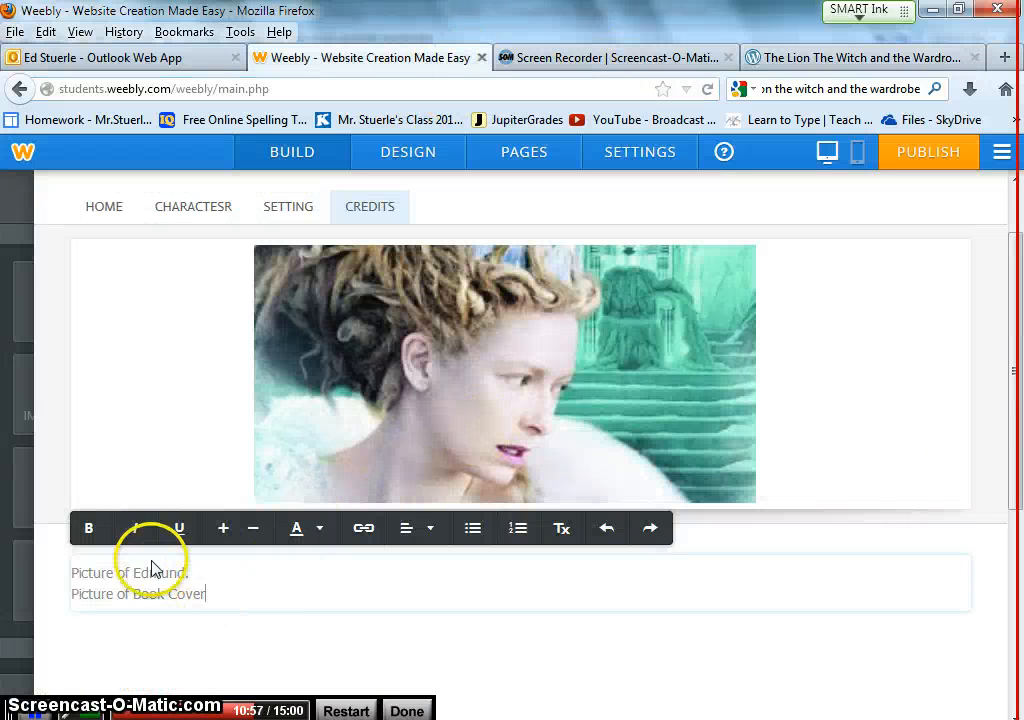
text(.)
drag(133, 594, 147, 594)
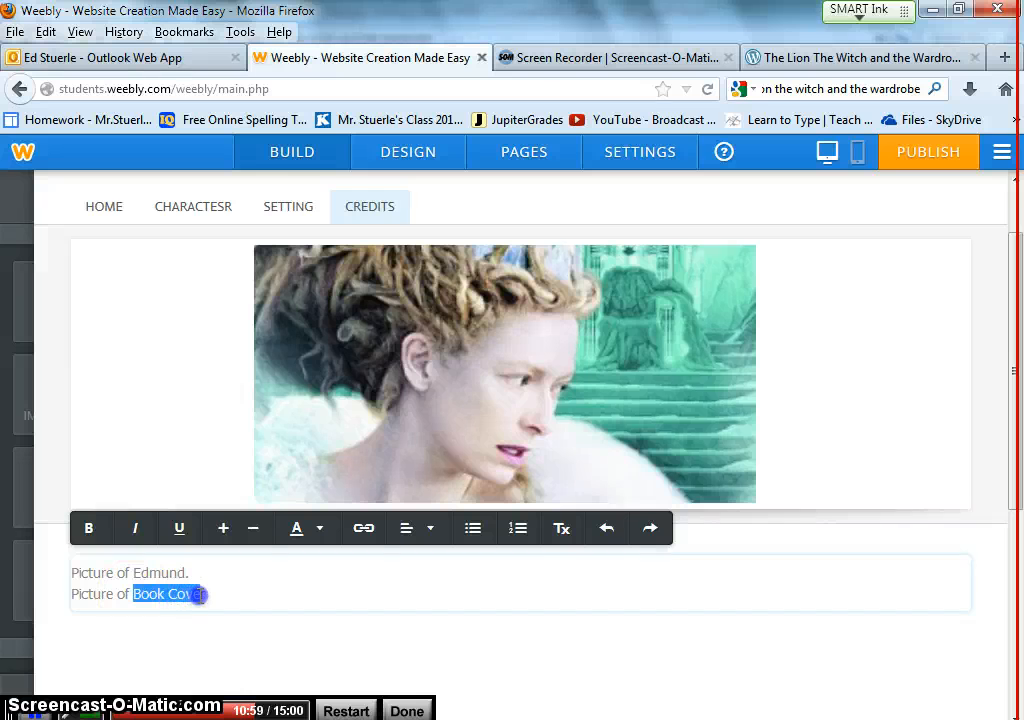
drag(210, 600, 212, 597)
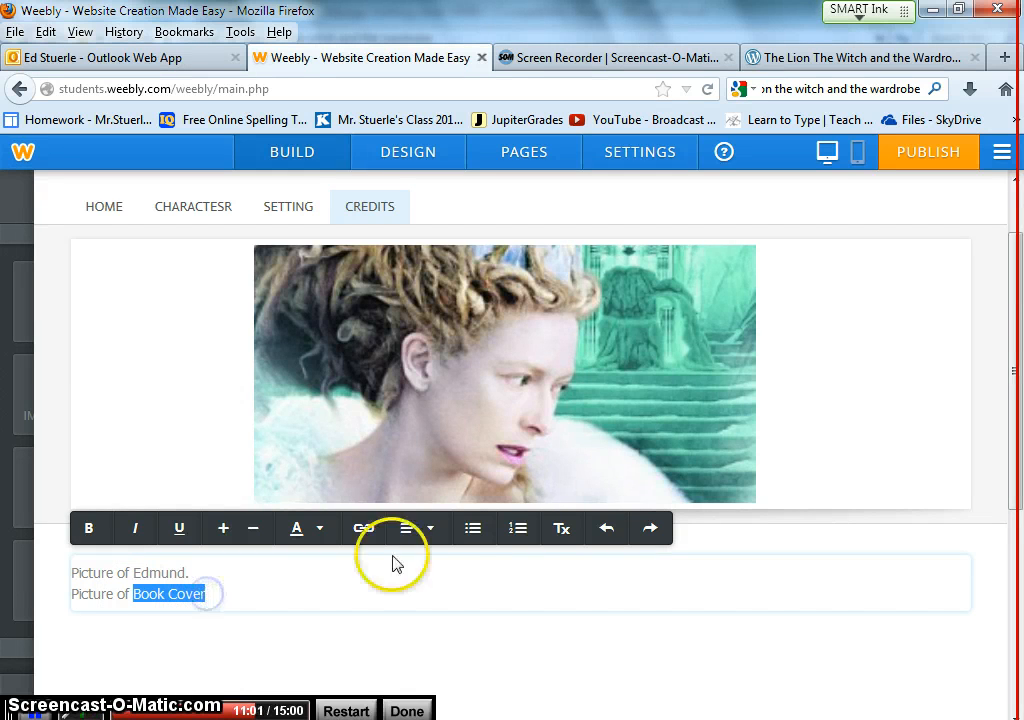
click(370, 530)
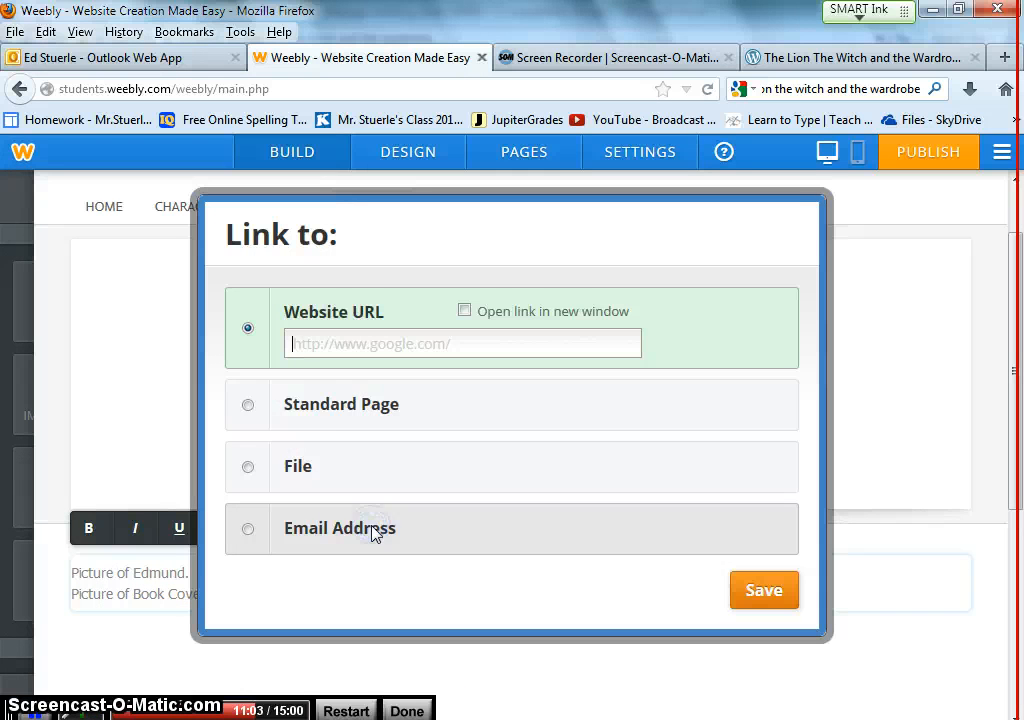
right_click(326, 349)
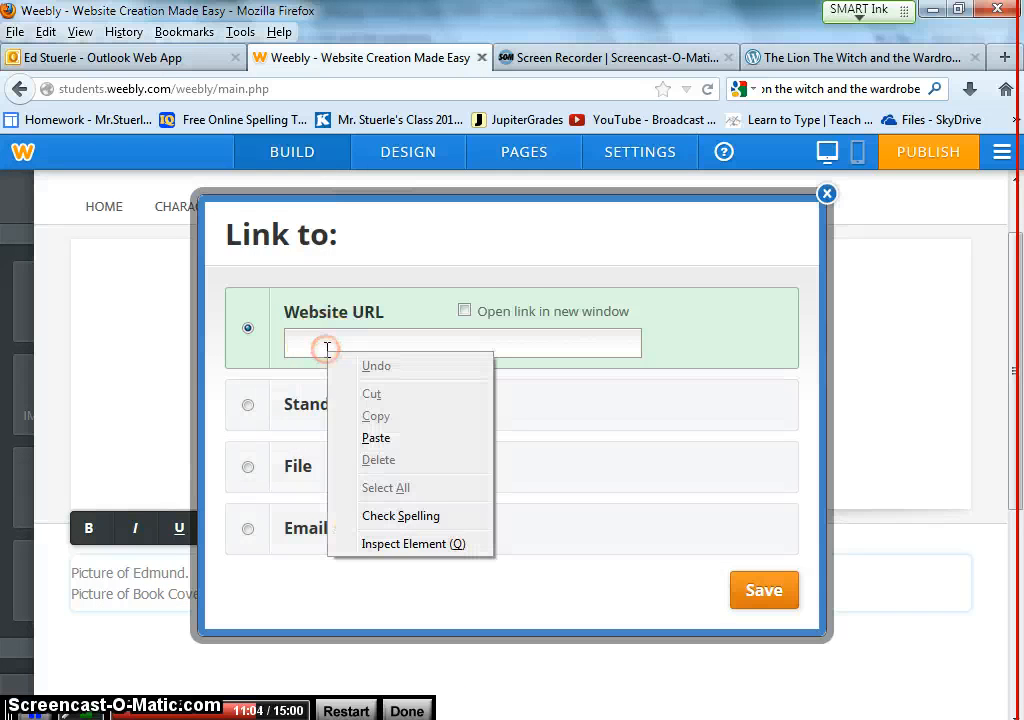
click(376, 438)
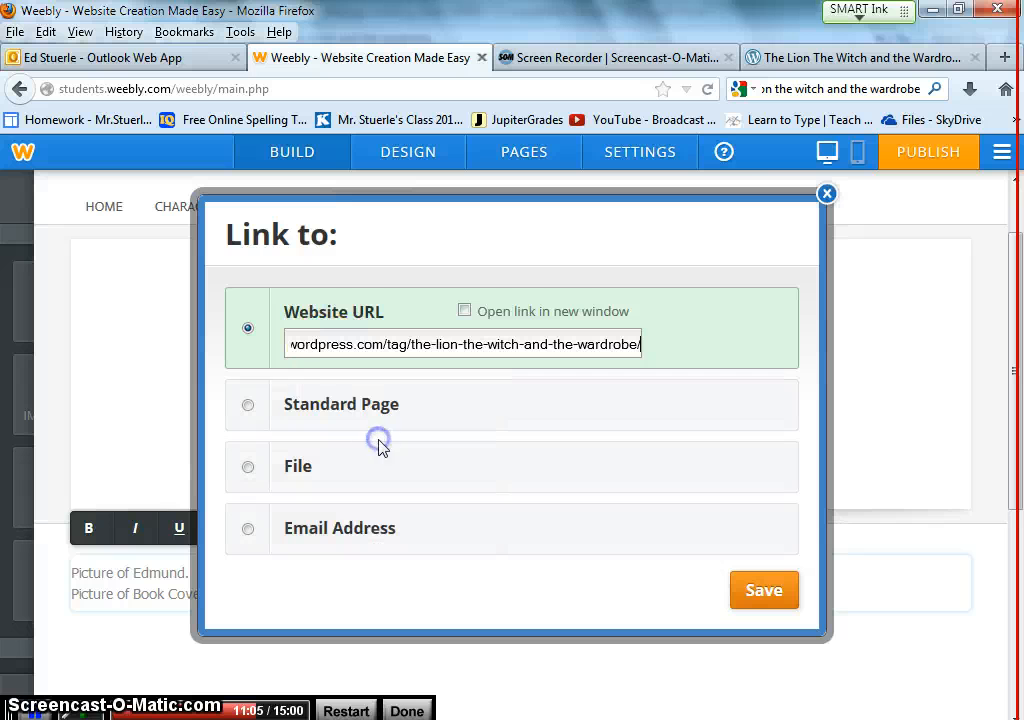
click(772, 592)
click(346, 608)
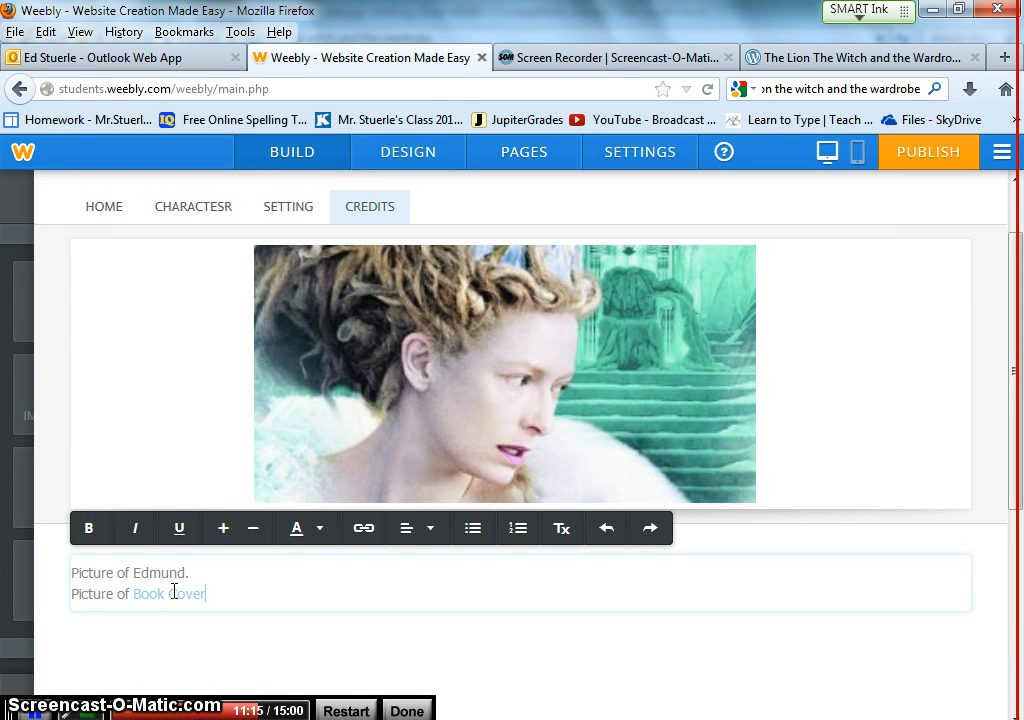
key(alt+Tab)
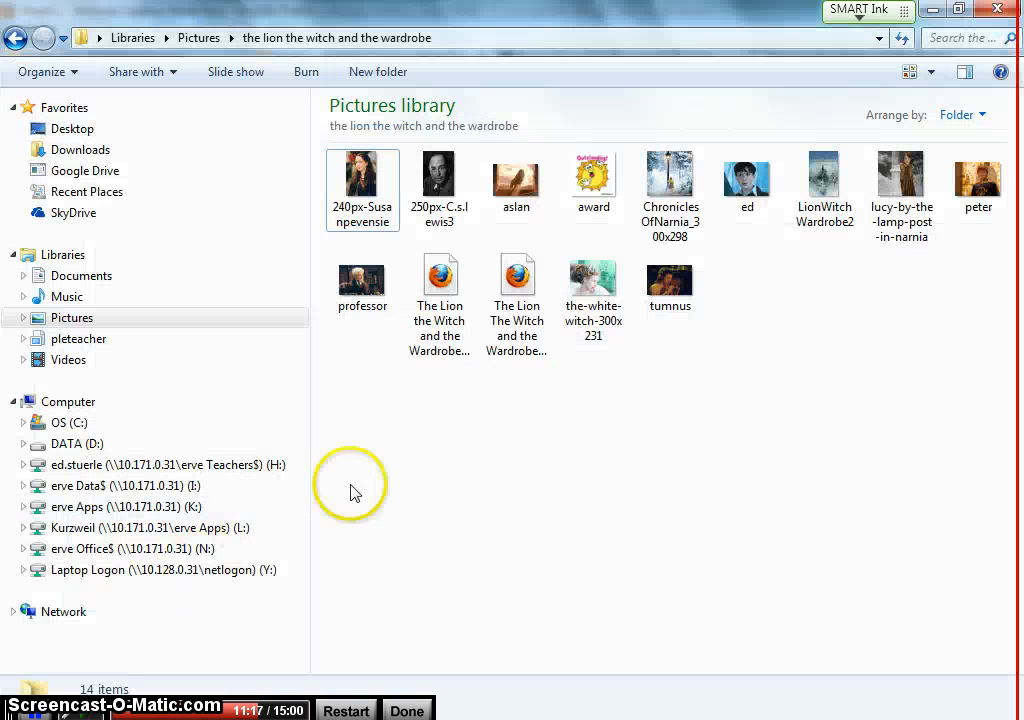
Review the marking sheet's Other Criteria: picture, link and embedded video requirements
click(540, 640)
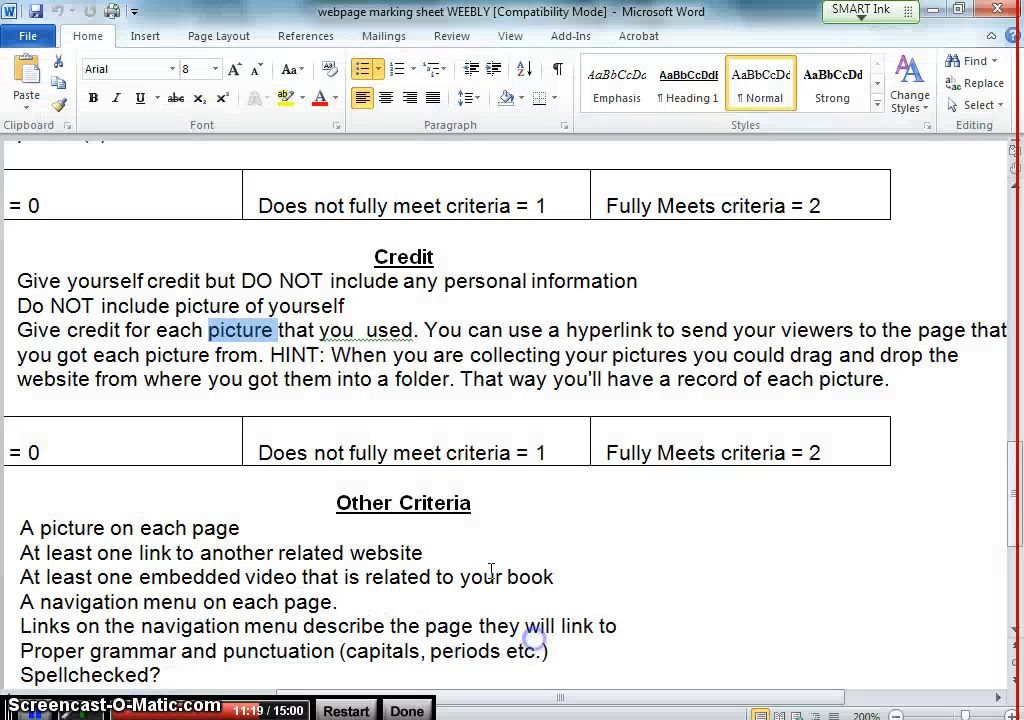
scroll(395, 457, down, 4)
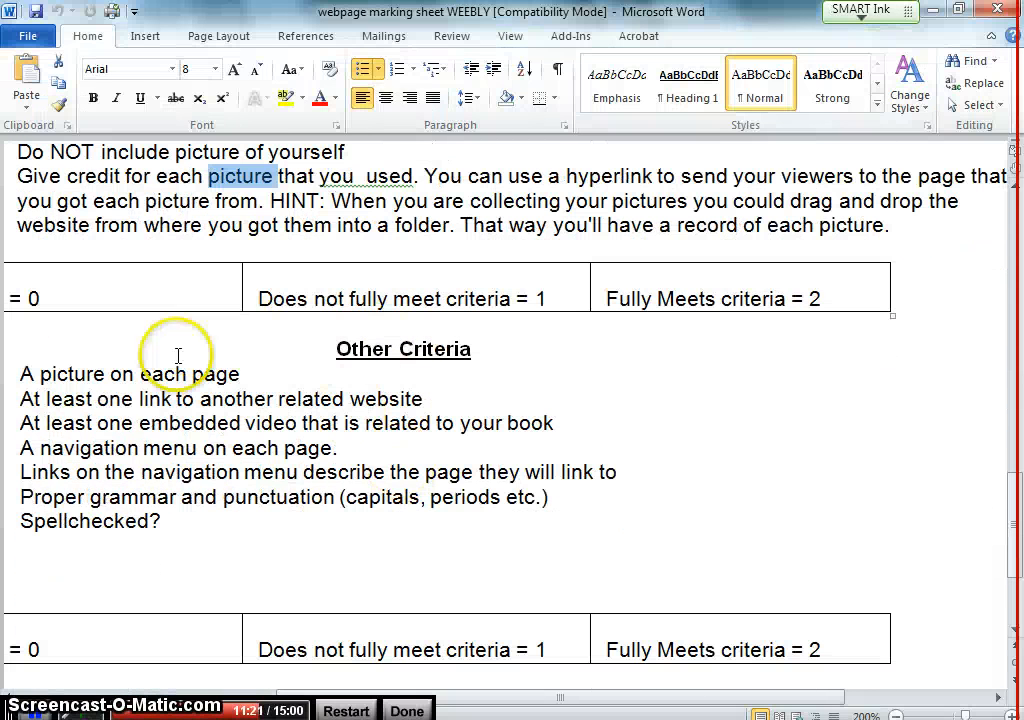
double_click(83, 376)
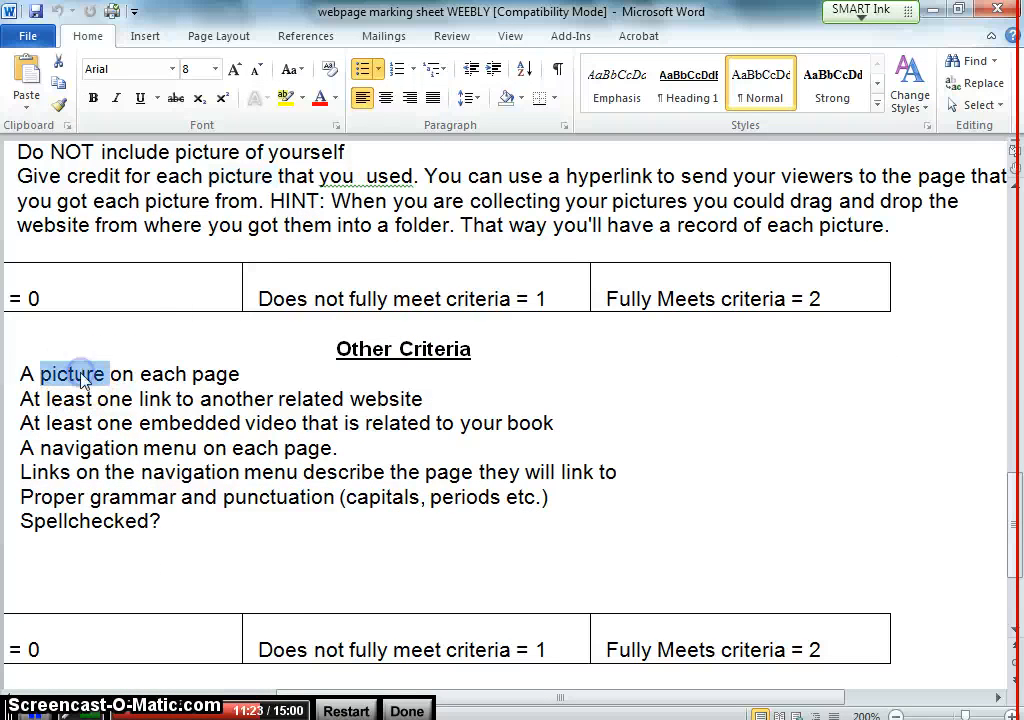
double_click(155, 400)
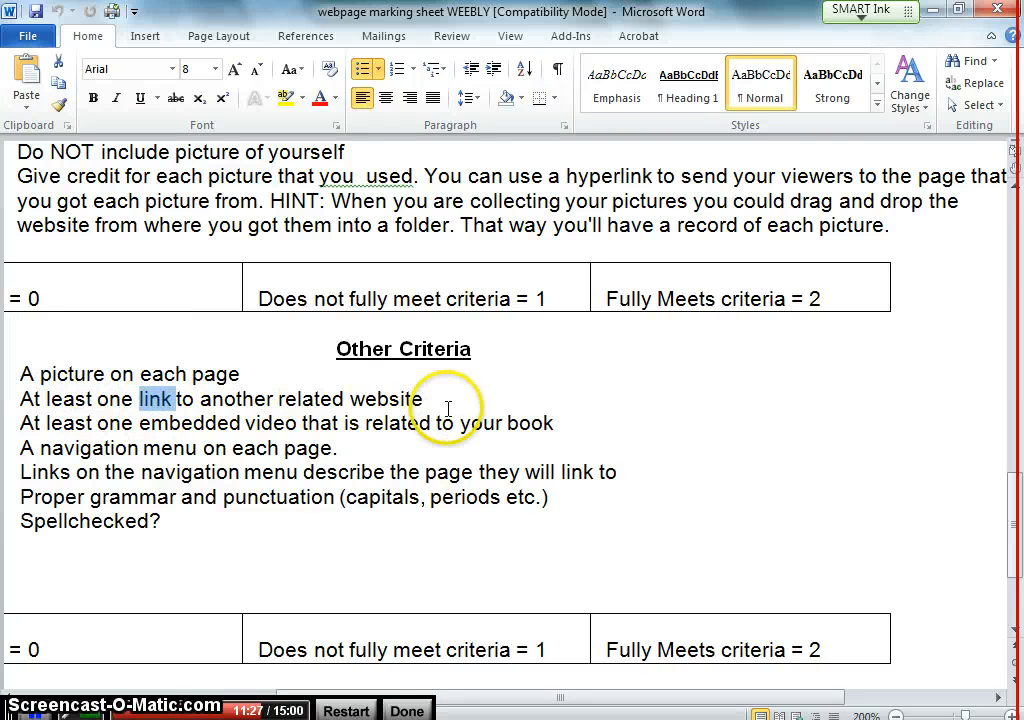
click(218, 423)
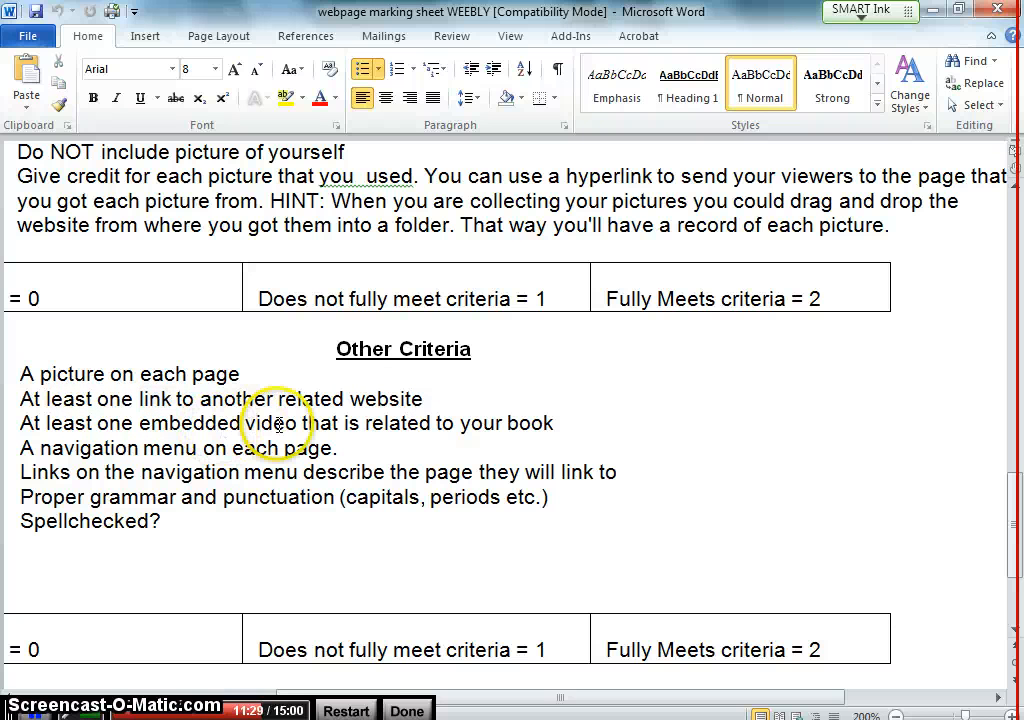
click(340, 719)
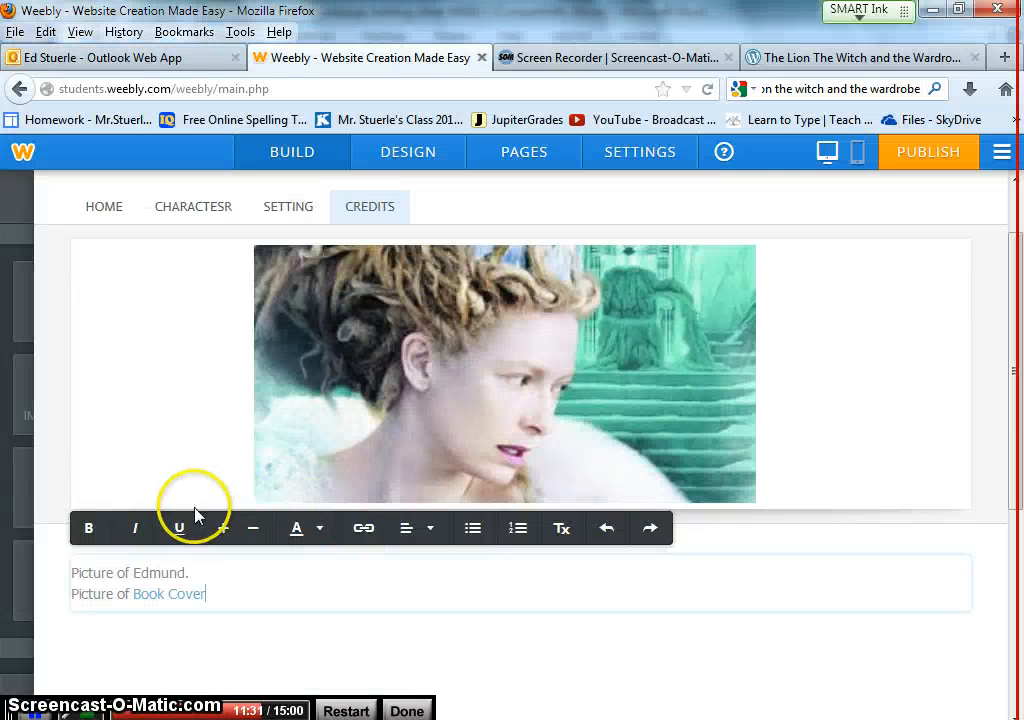
On the Home page, drop a YouTube element directly under the Narnia book cover image
scroll(196, 515, up, 2)
click(104, 291)
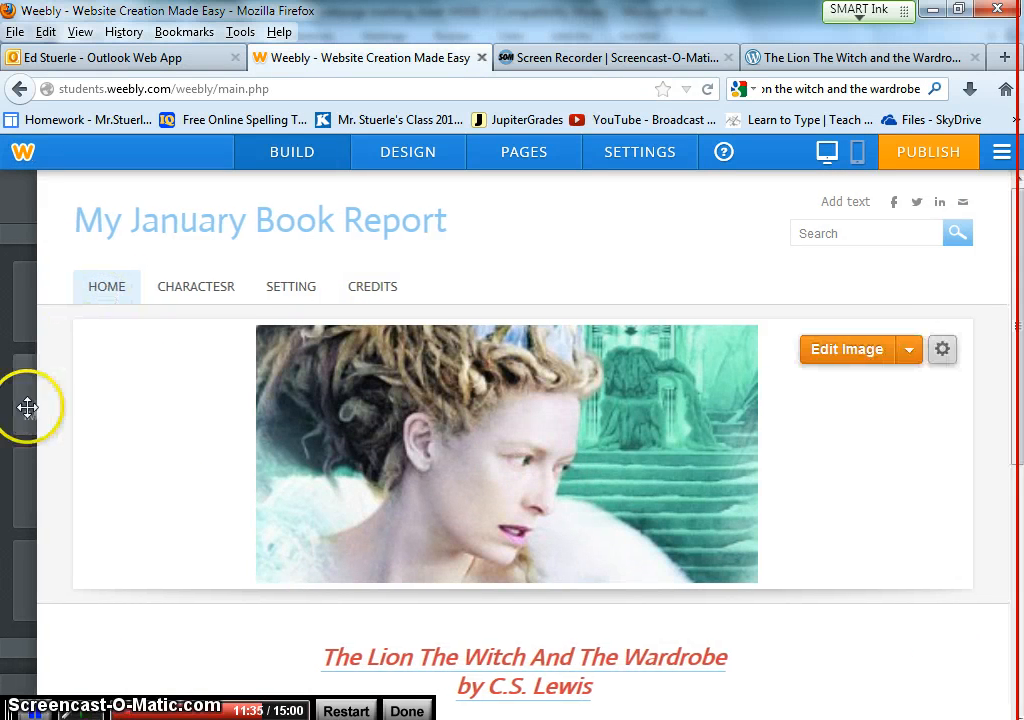
mouse_move(27, 407)
drag(220, 325, 210, 485)
drag(163, 421, 175, 441)
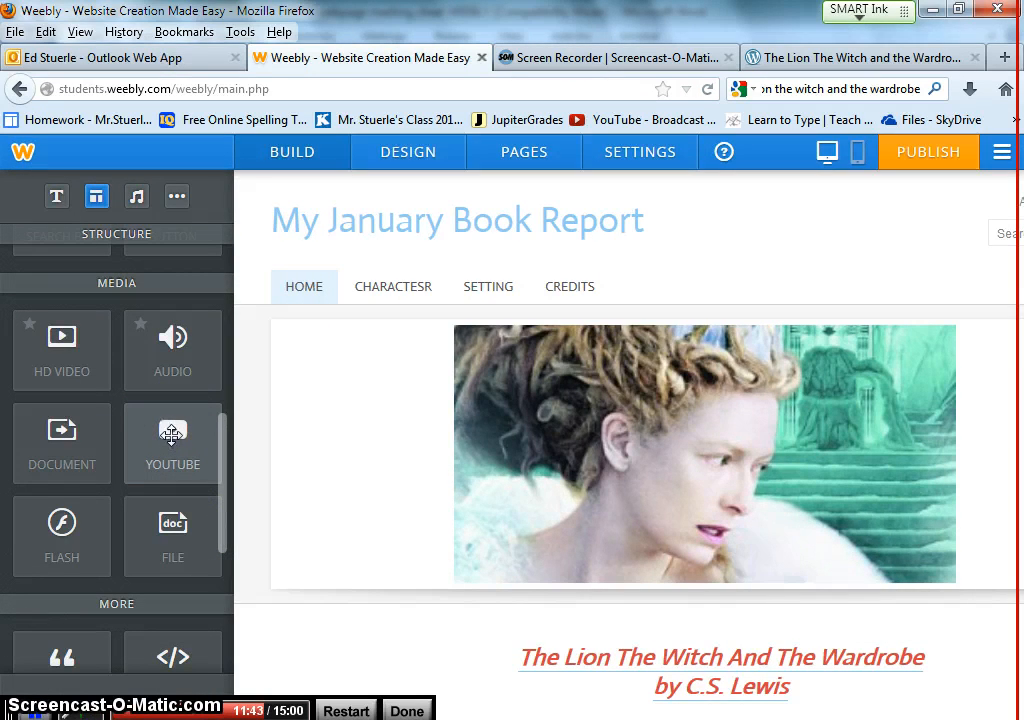
scroll(831, 363, down, 4)
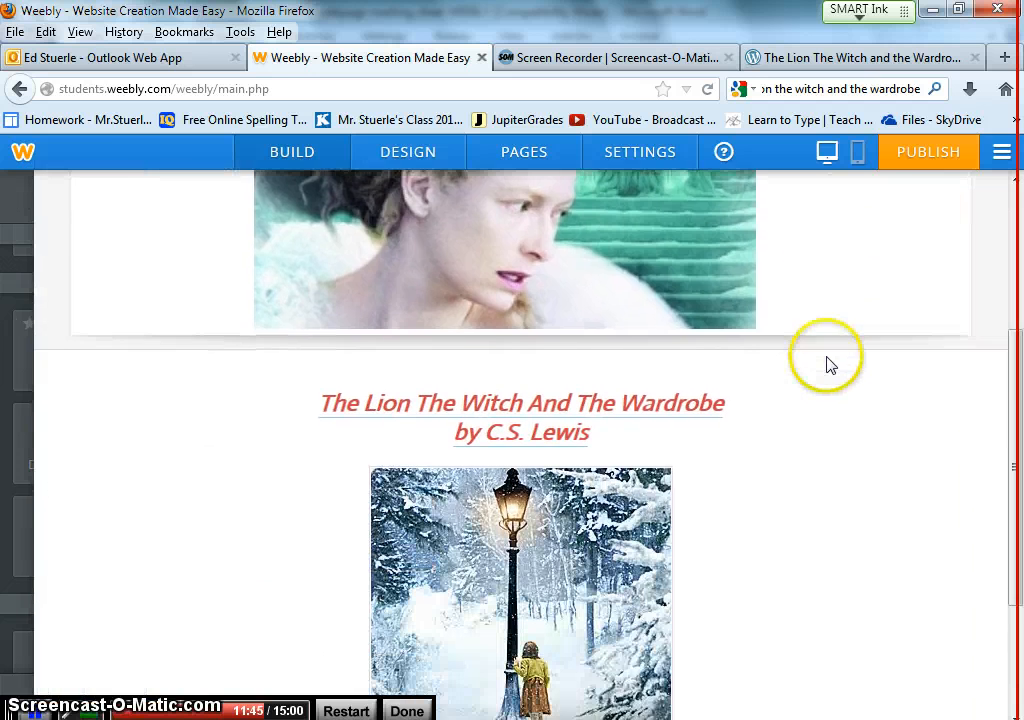
scroll(827, 364, down, 4)
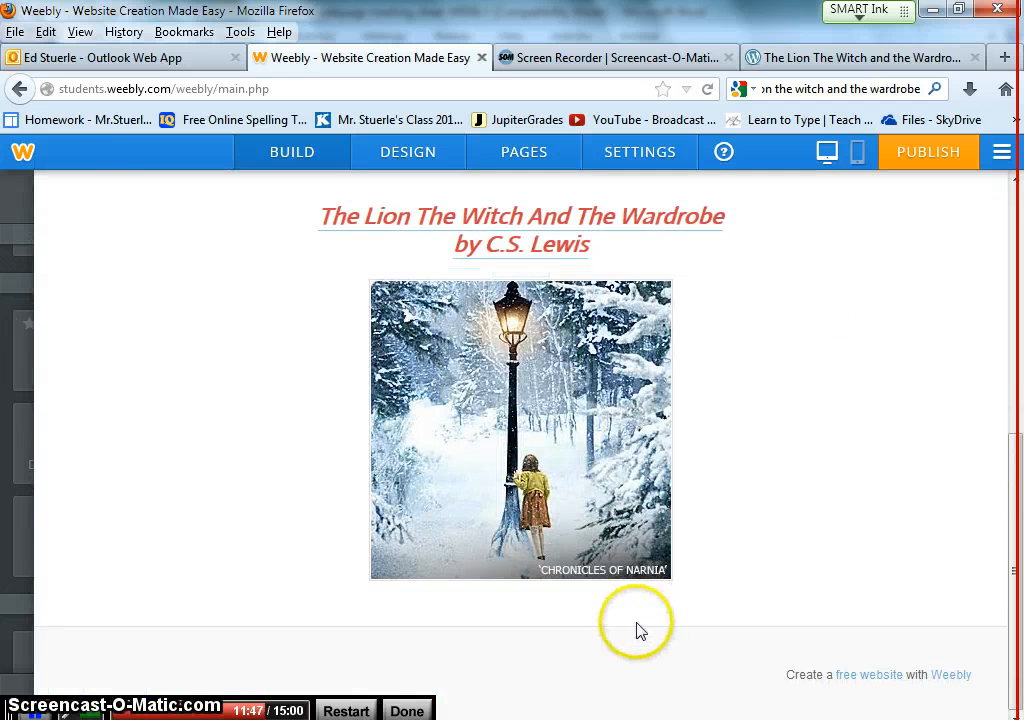
mouse_move(46, 343)
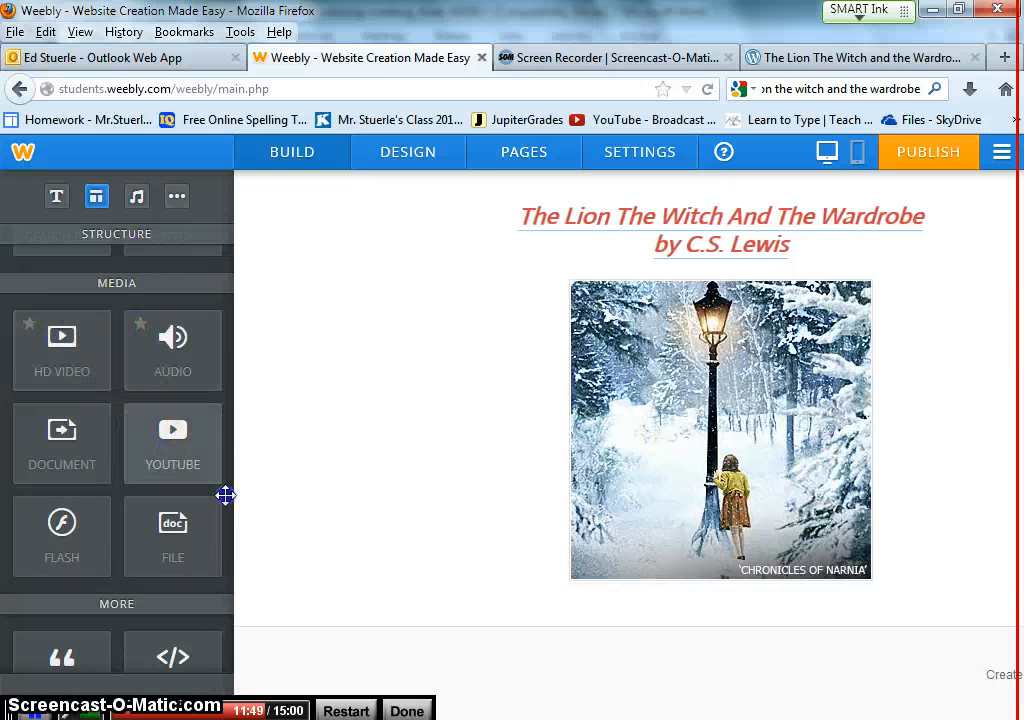
drag(225, 495, 318, 629)
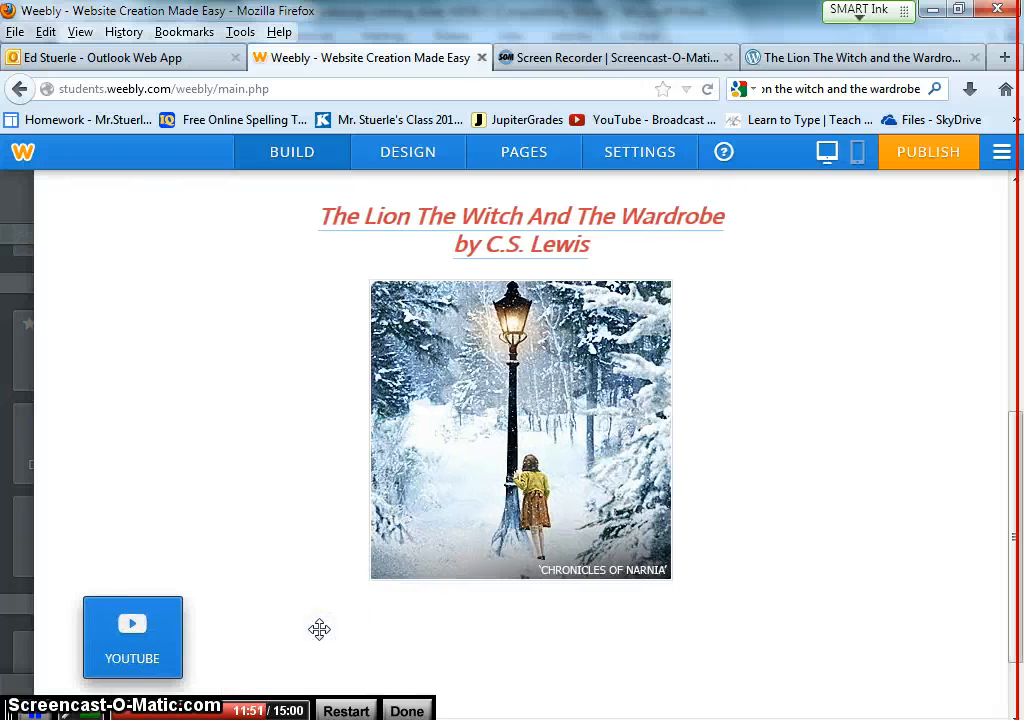
click(912, 58)
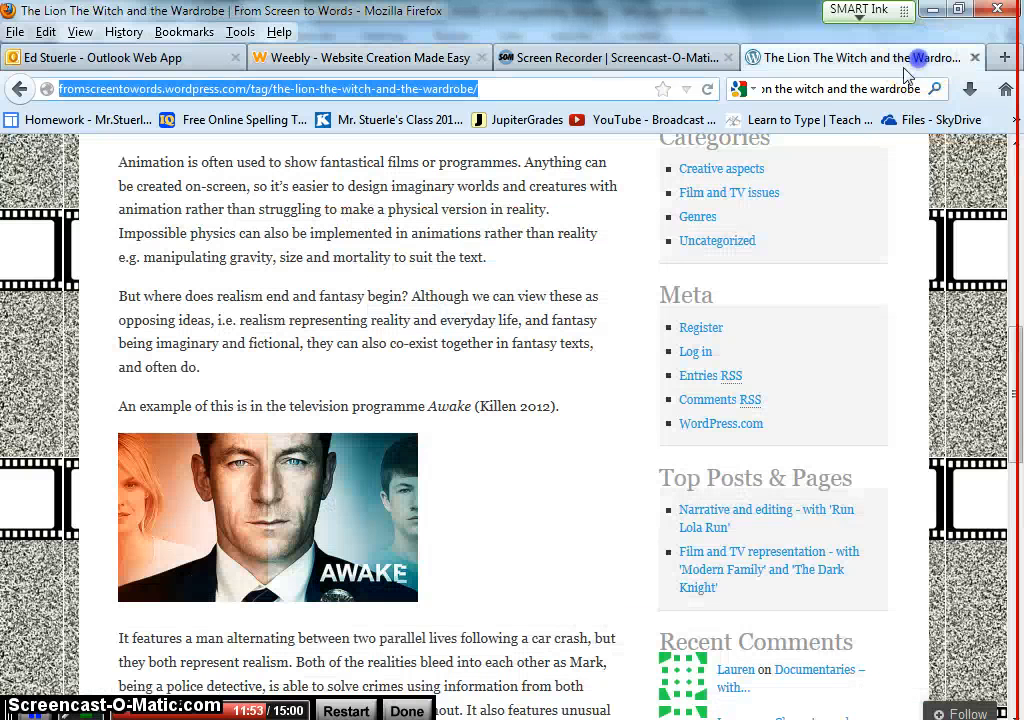
Search the book title and open the official Narnia trailer from the video results
click(862, 89)
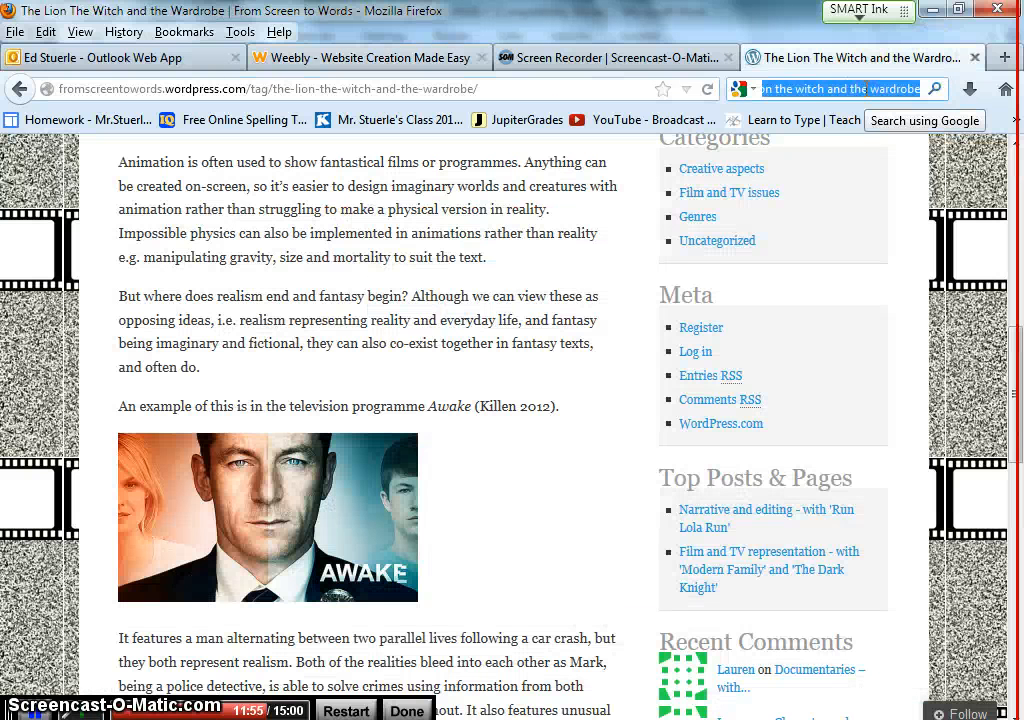
click(935, 90)
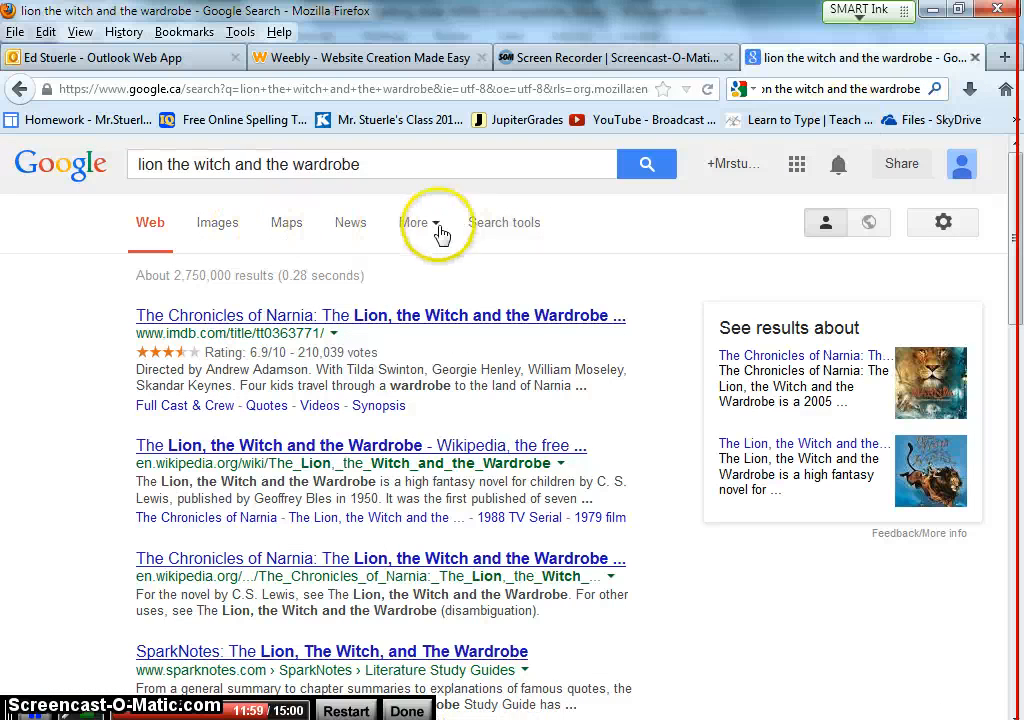
click(440, 230)
click(428, 278)
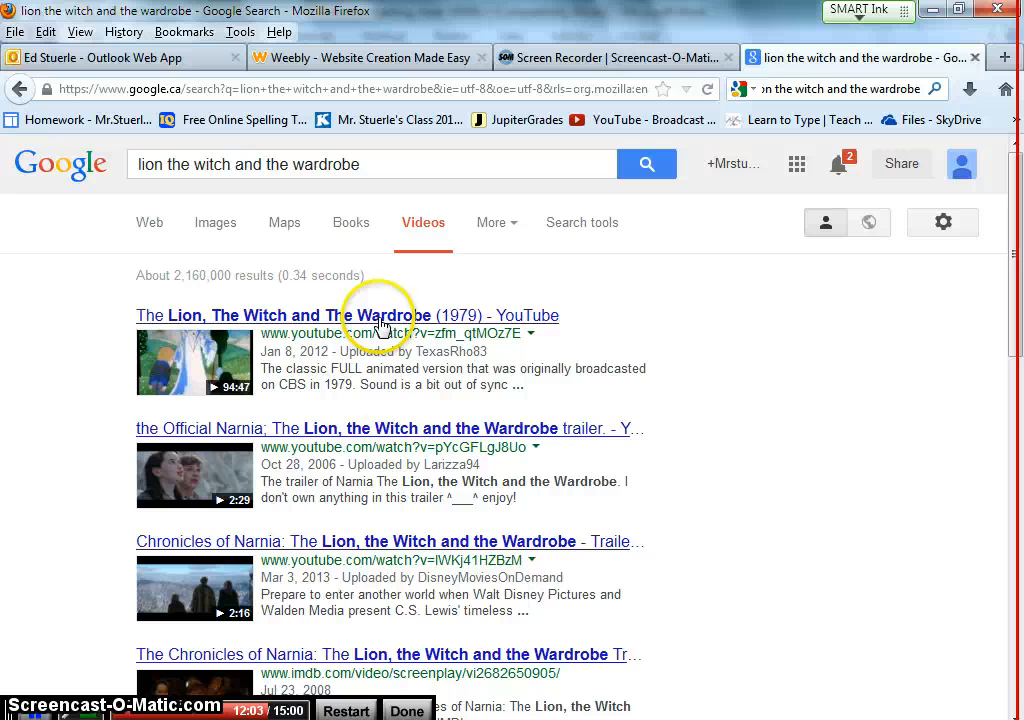
click(390, 430)
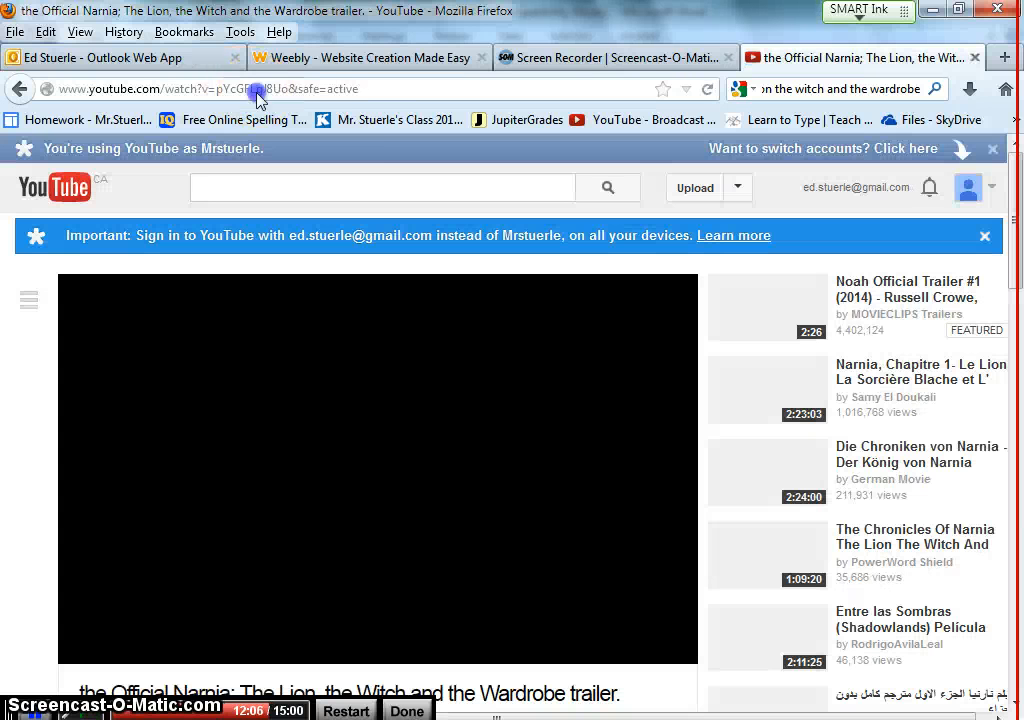
Copy the trailer's YouTube address and pause its playback
click(258, 91)
right_click(259, 93)
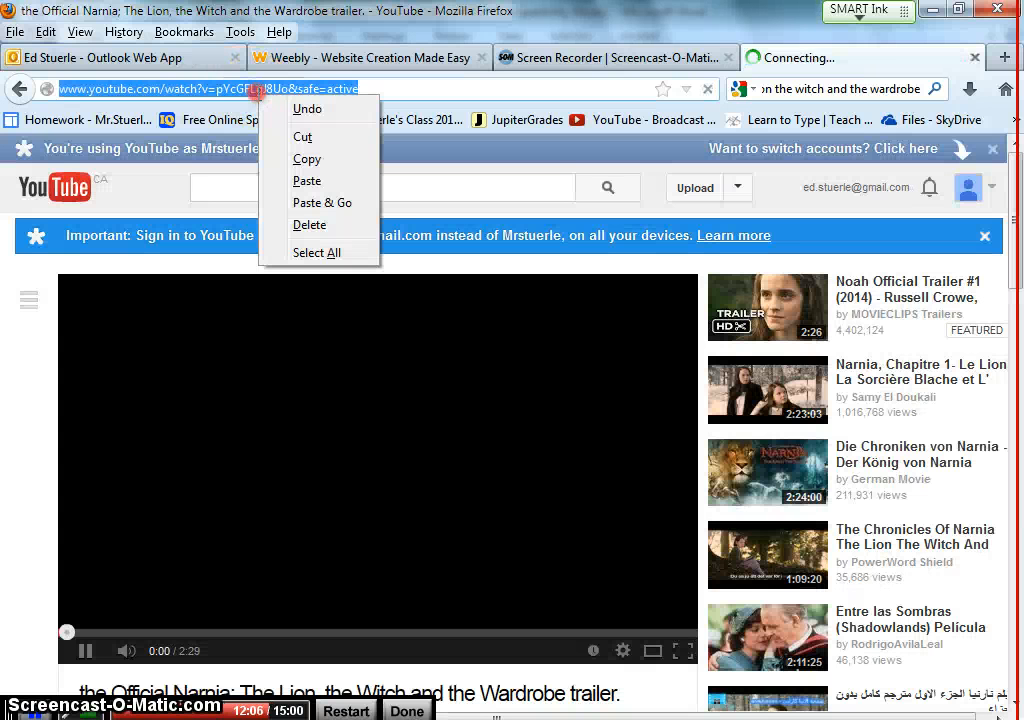
click(300, 158)
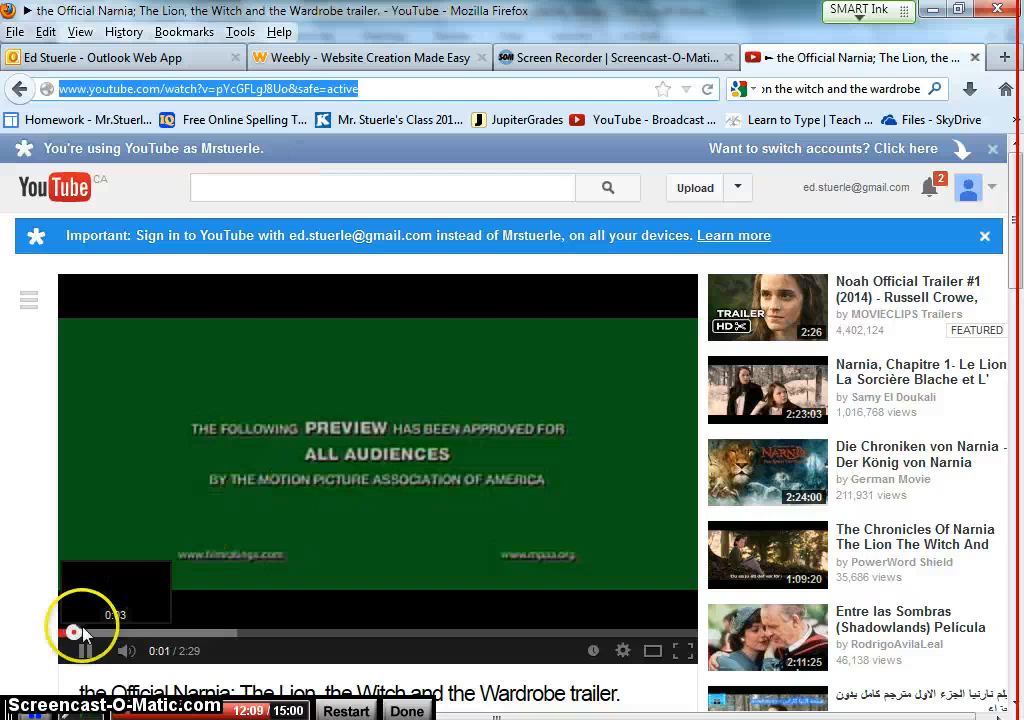
click(82, 645)
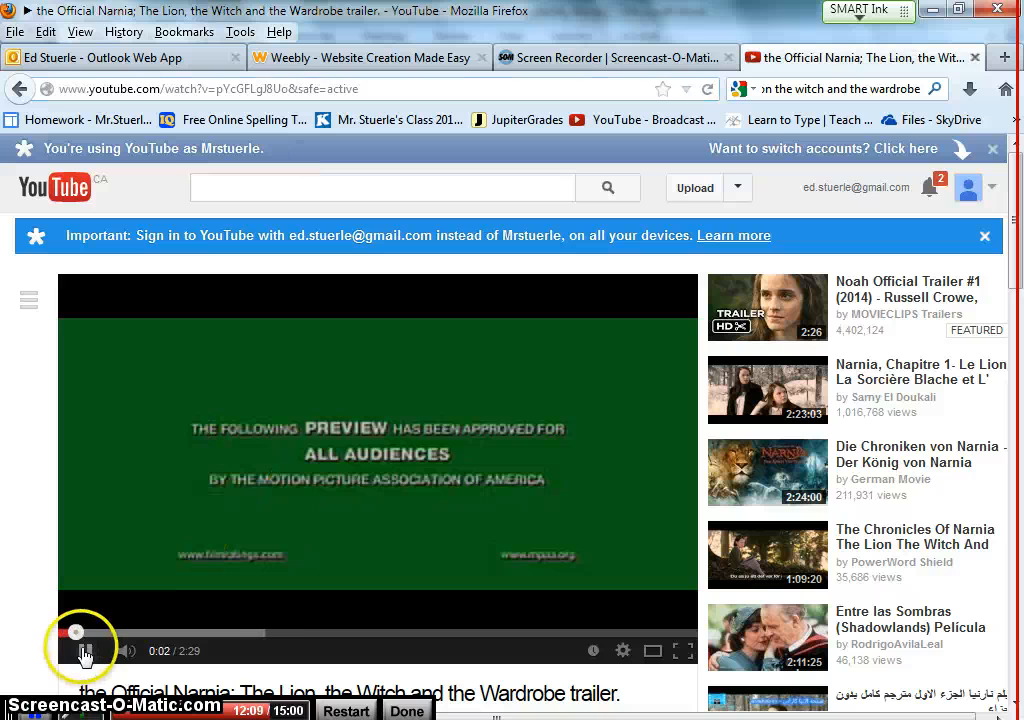
click(327, 57)
Drag a YouTube video block under the book cover image
scroll(450, 500, down, 5)
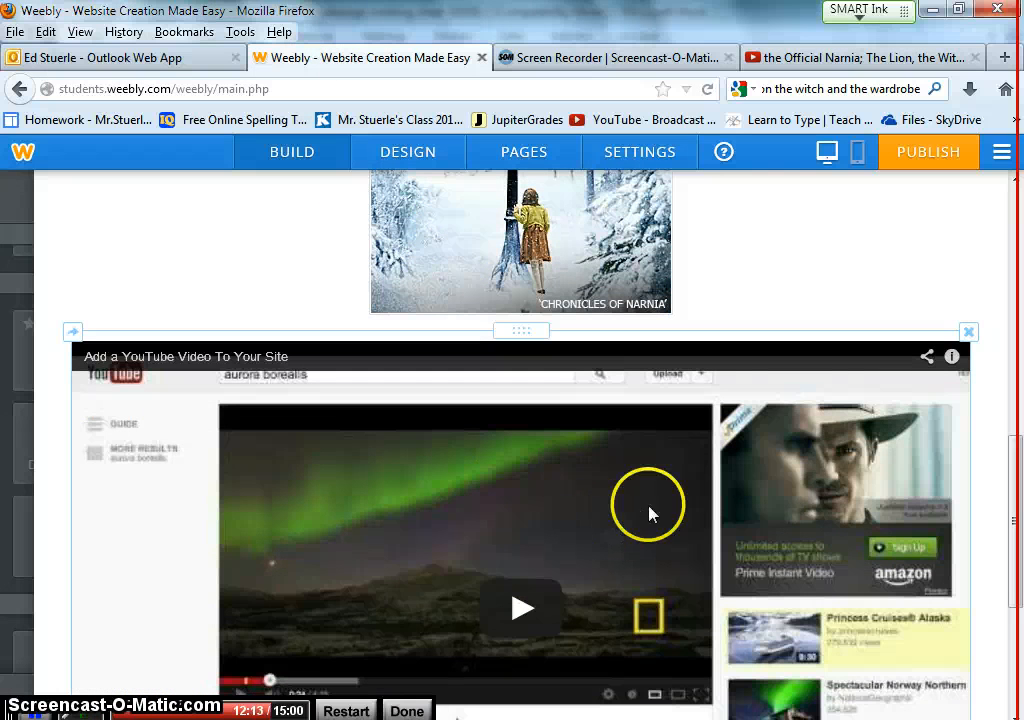
scroll(475, 457, down, 4)
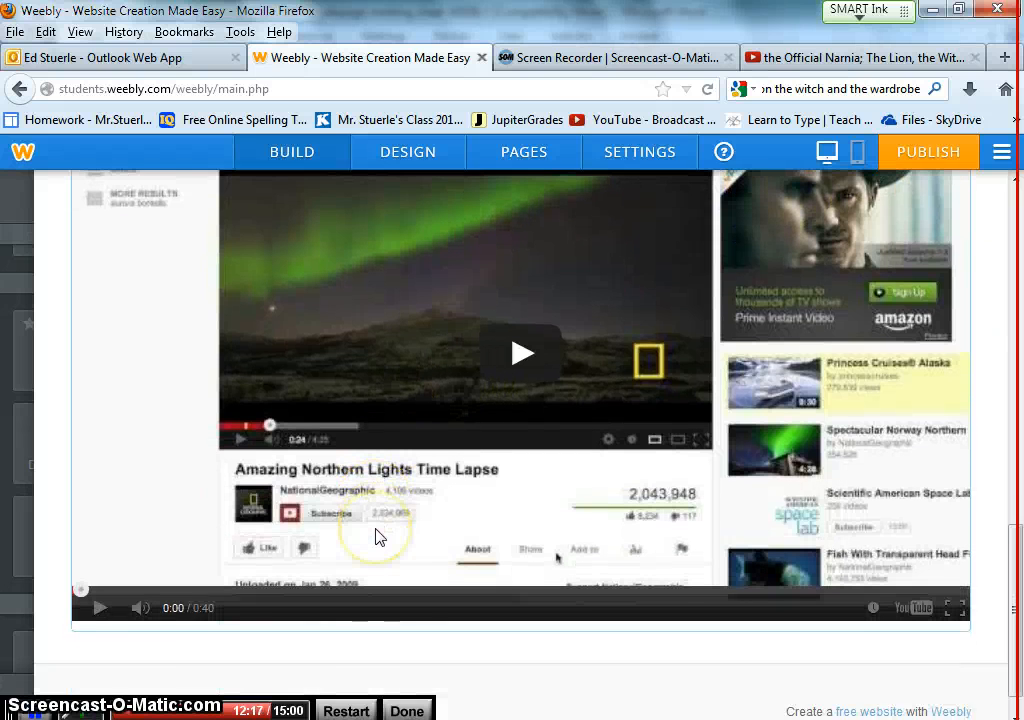
scroll(377, 530, up, 2)
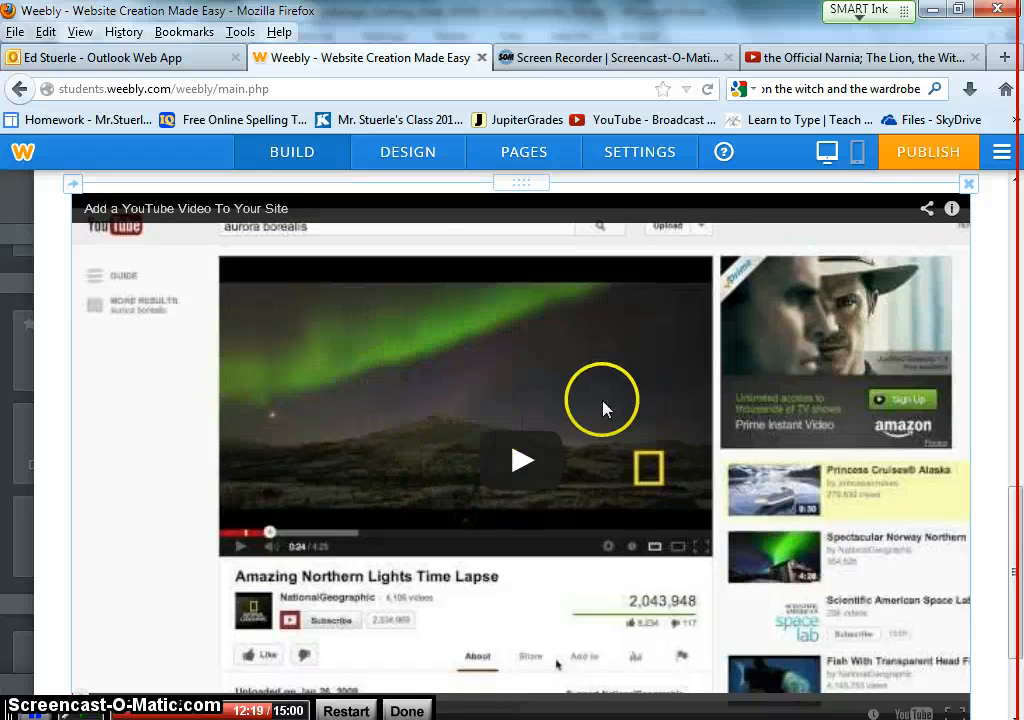
scroll(693, 322, up, 2)
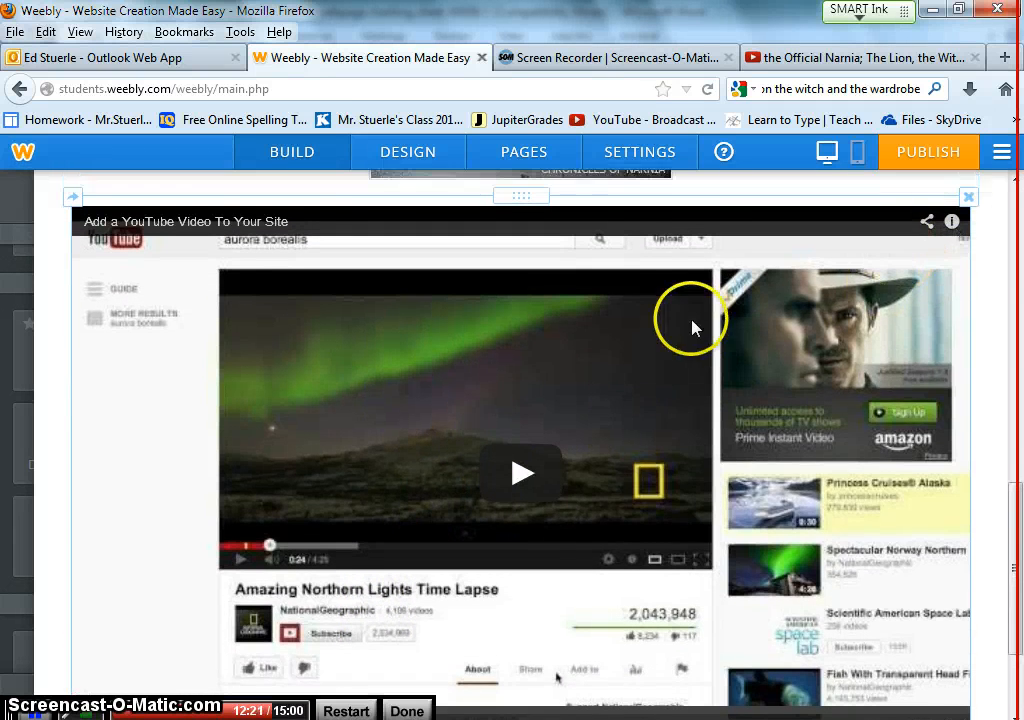
scroll(200, 380, down, 3)
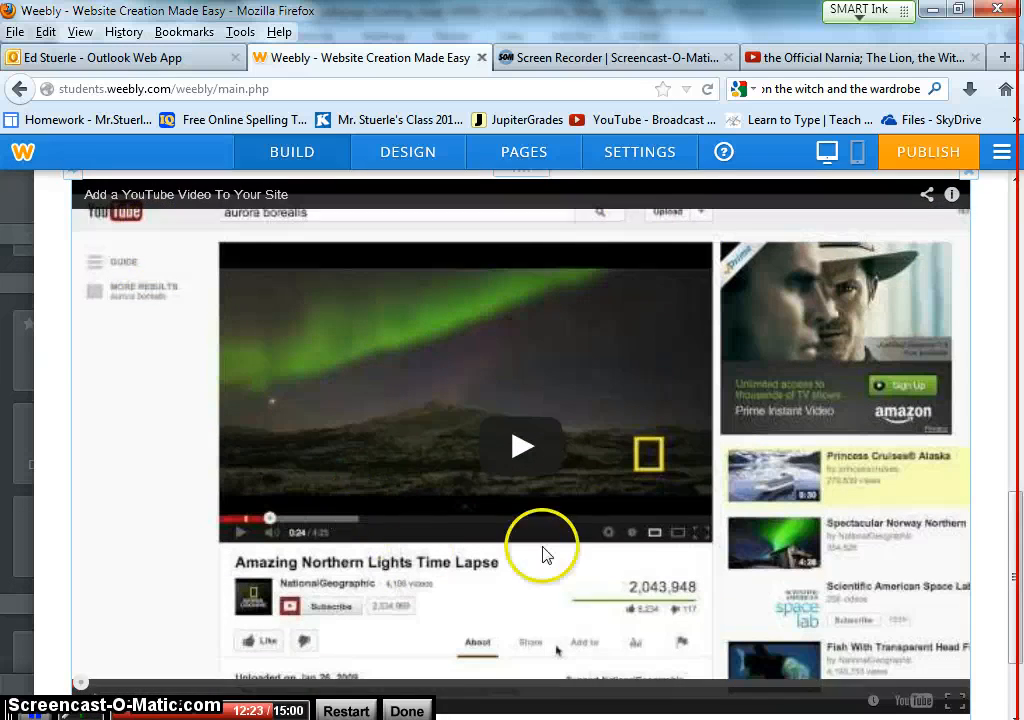
scroll(590, 550, down, 2)
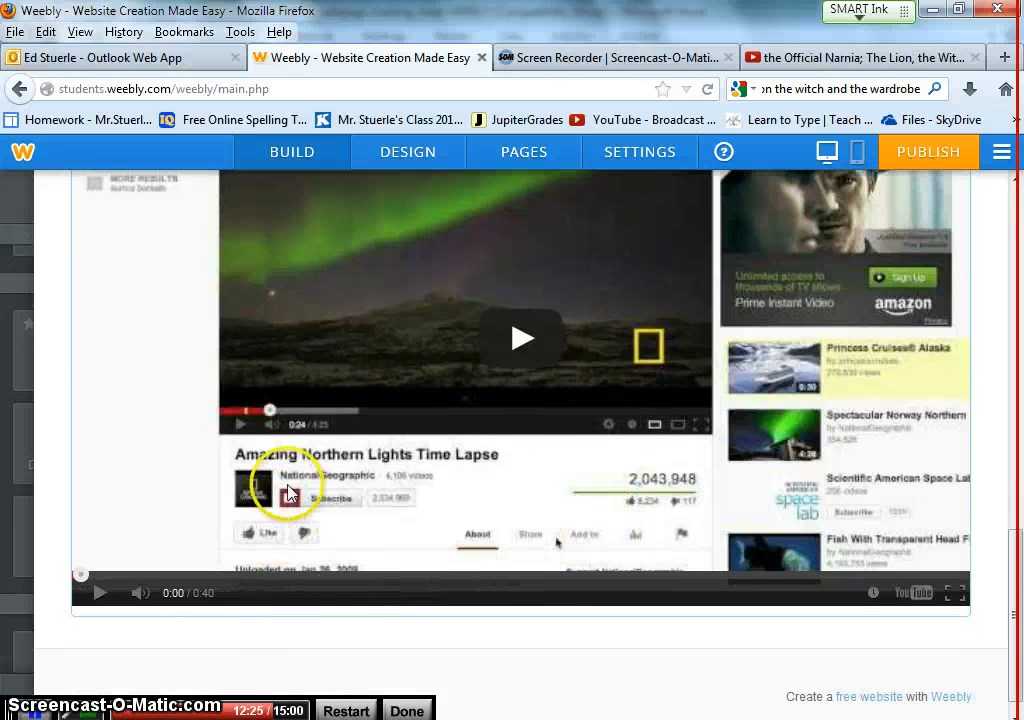
mouse_move(22, 696)
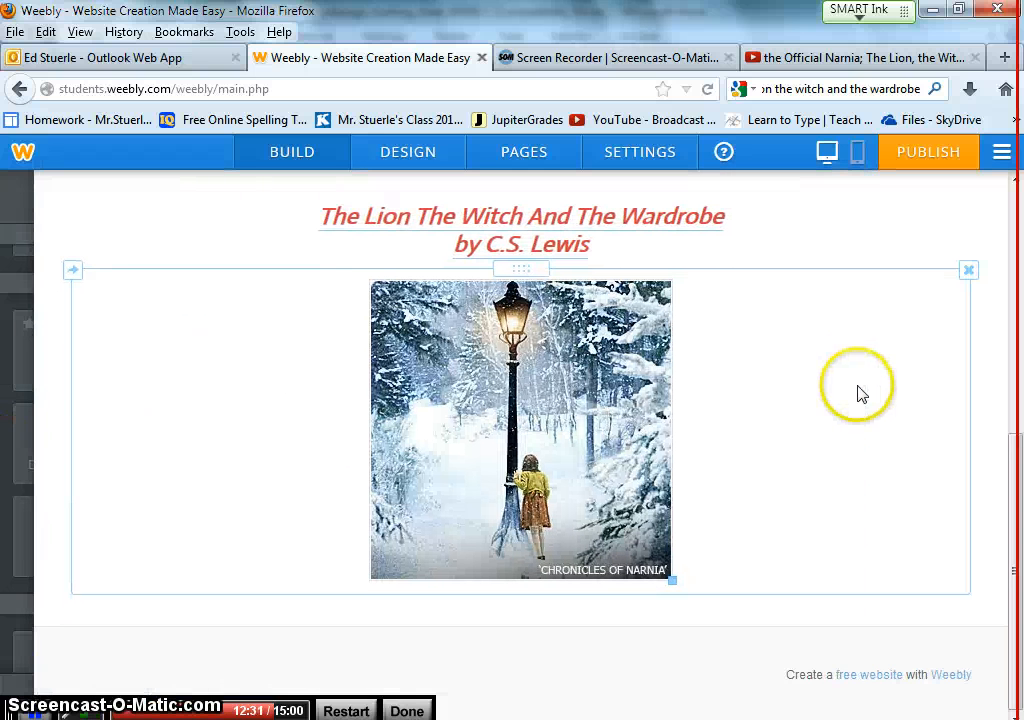
mouse_move(14, 420)
drag(133, 435, 297, 640)
Move the video block to the Setting page
scroll(297, 617, down, 2)
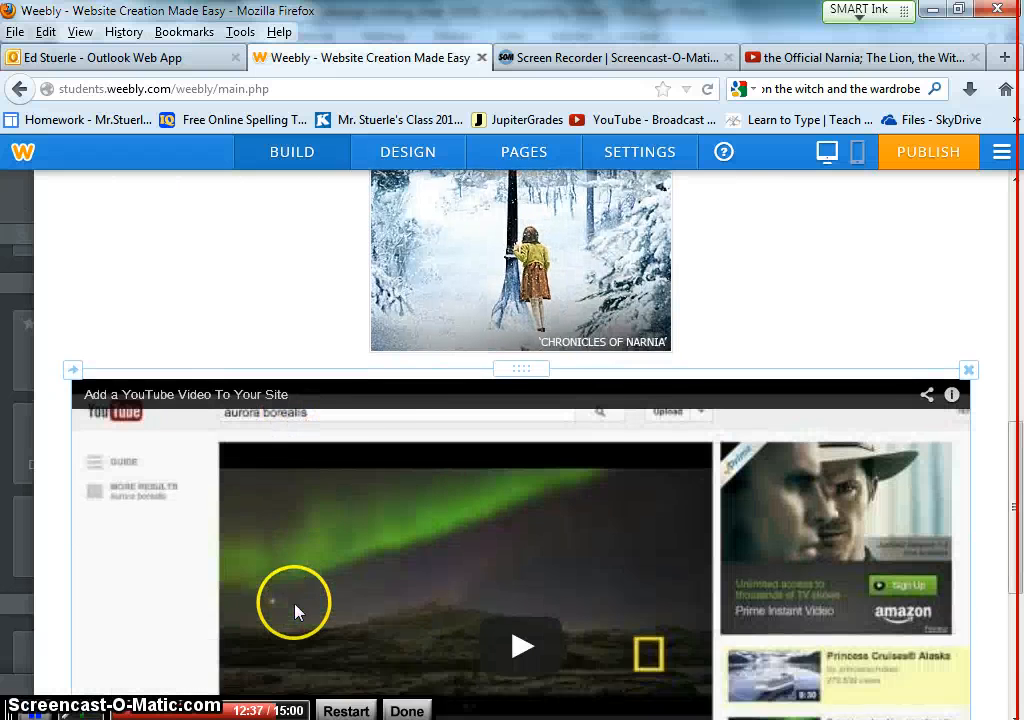
scroll(296, 612, down, 3)
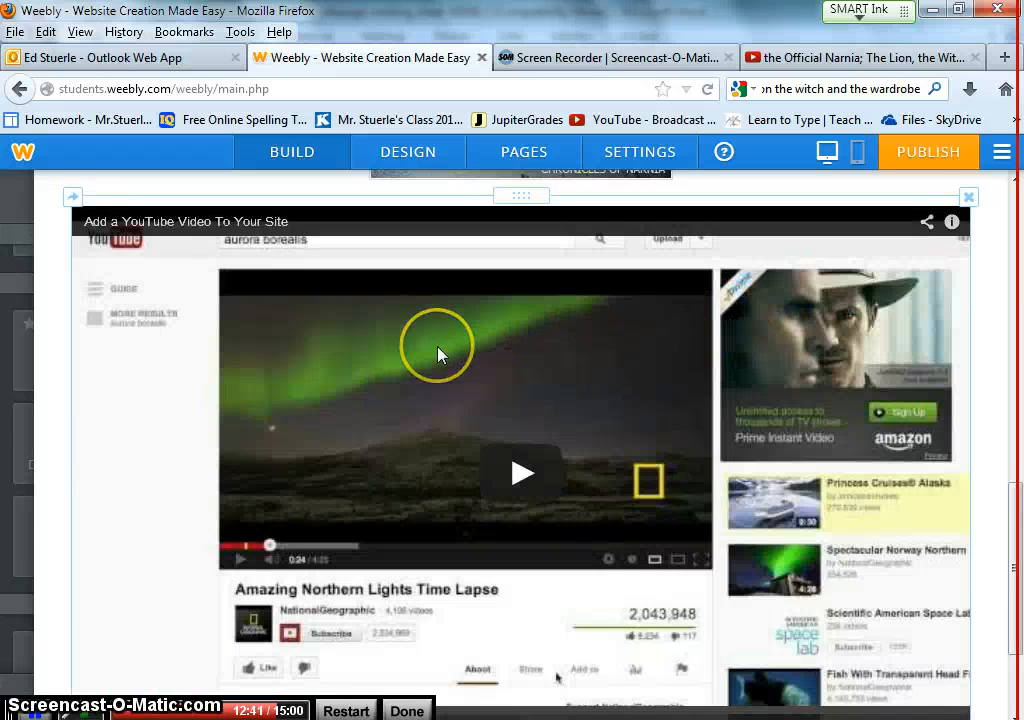
scroll(437, 347, up, 1)
mouse_move(60, 285)
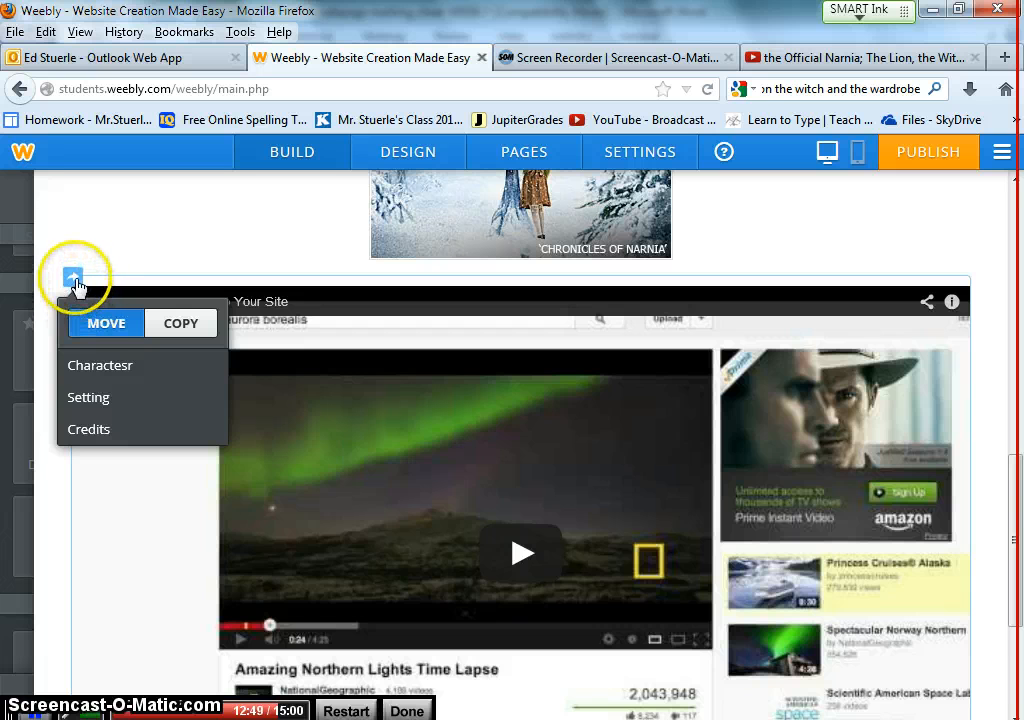
click(85, 397)
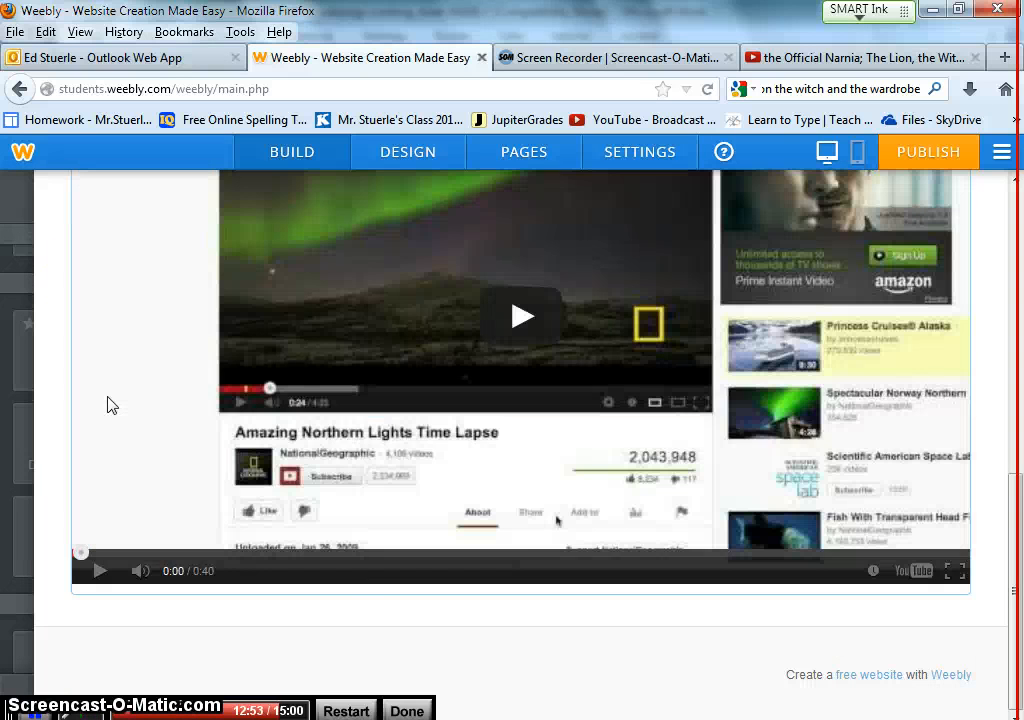
click(336, 411)
scroll(338, 414, up, 3)
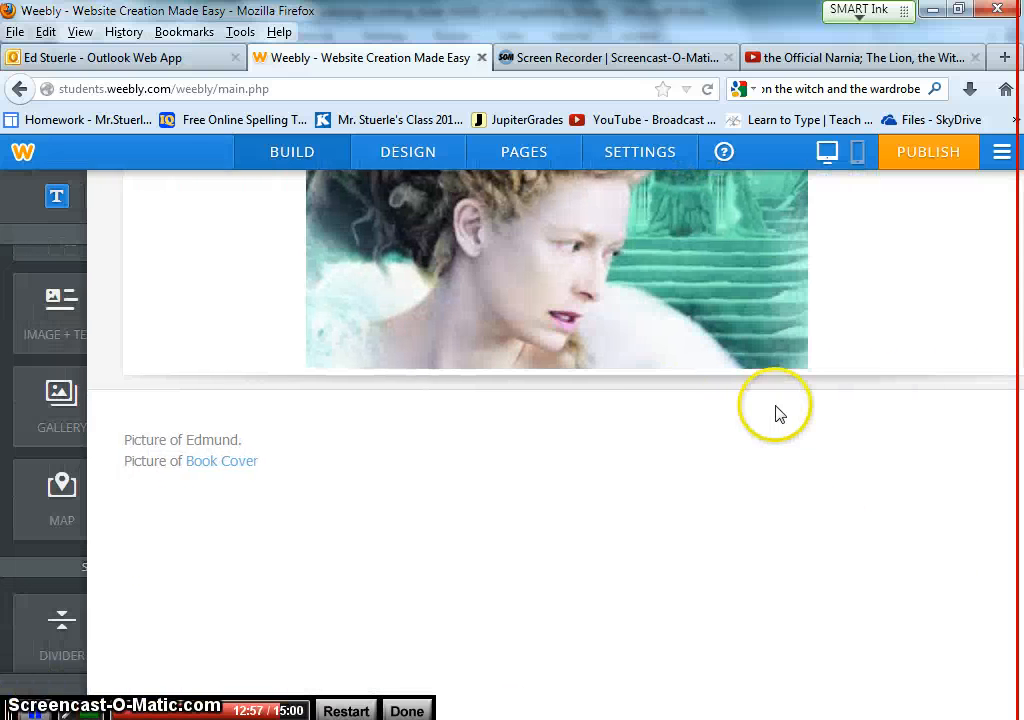
scroll(773, 410, up, 3)
scroll(779, 414, up, 1)
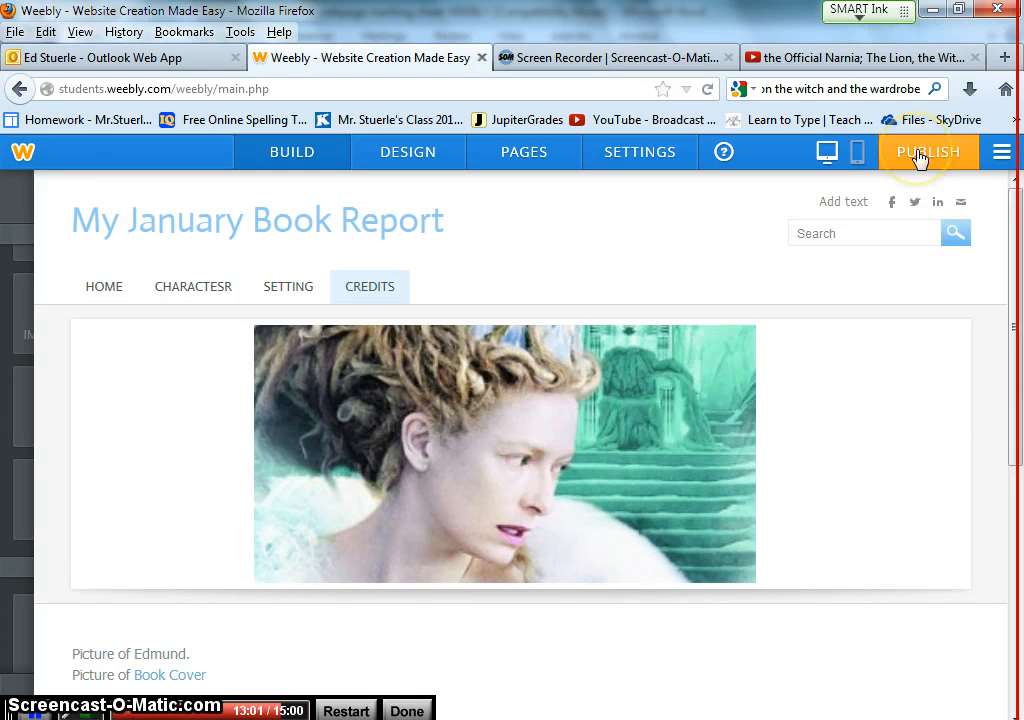
Start publishing and enter myjanuarybookreport as the free weebly.com subdomain
click(920, 158)
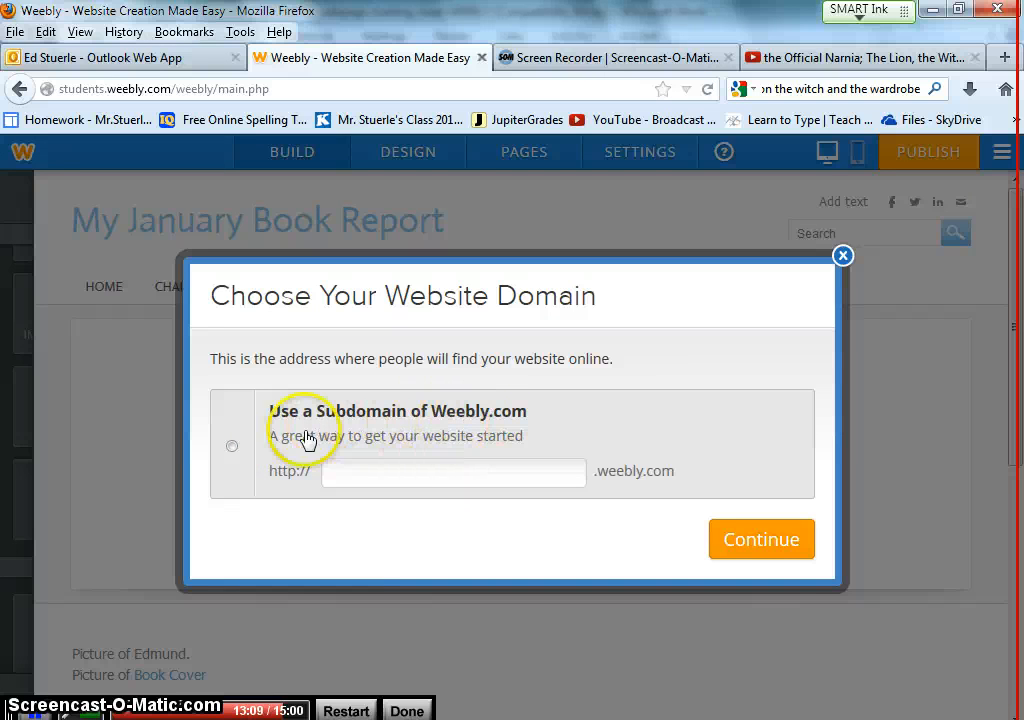
click(234, 449)
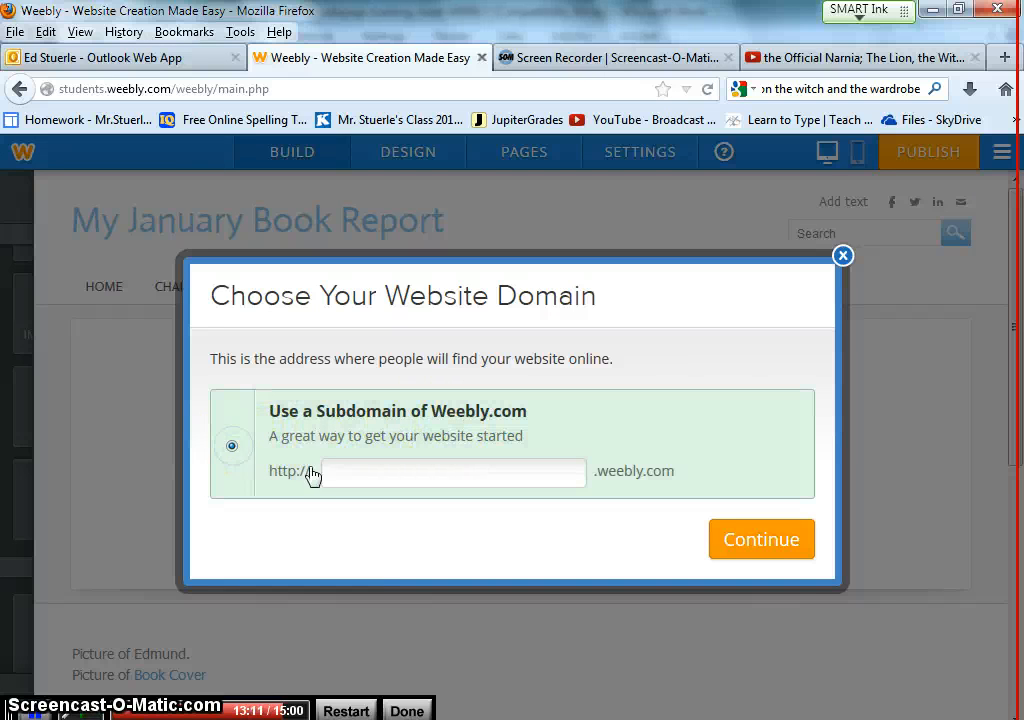
click(364, 473)
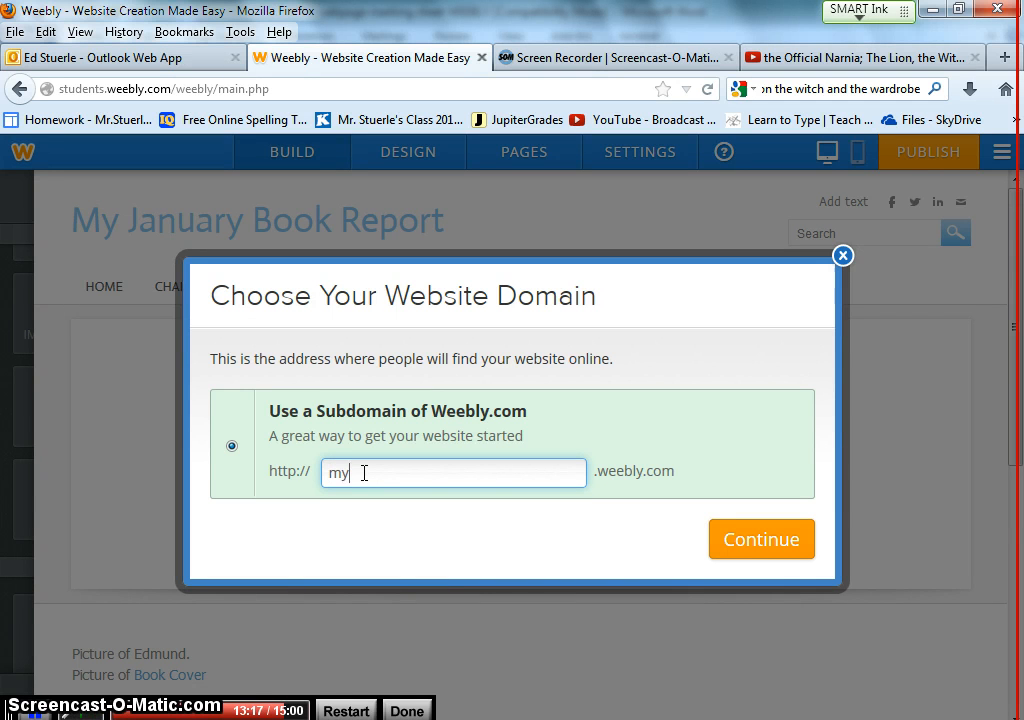
text(myjanuary)
click(727, 436)
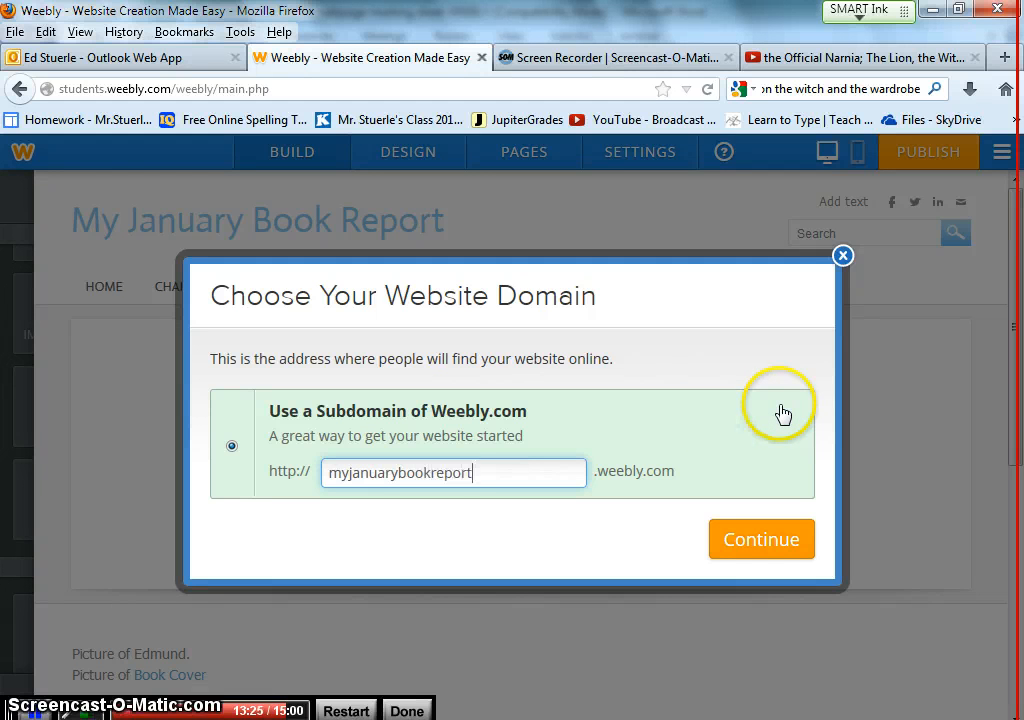
drag(539, 475, 284, 476)
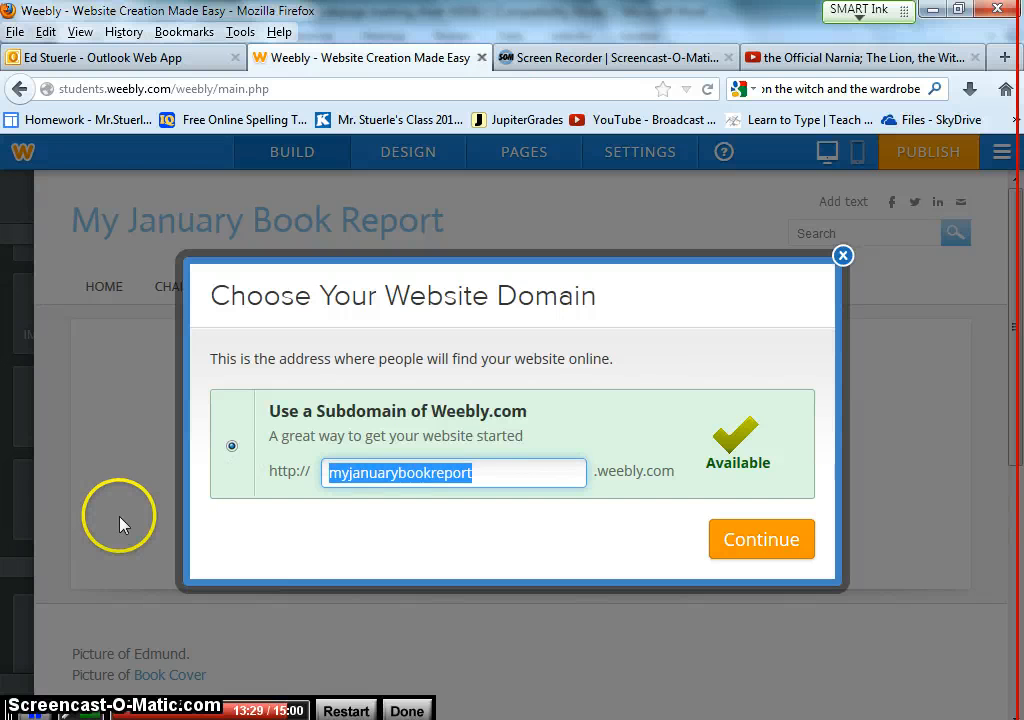
text(practice)
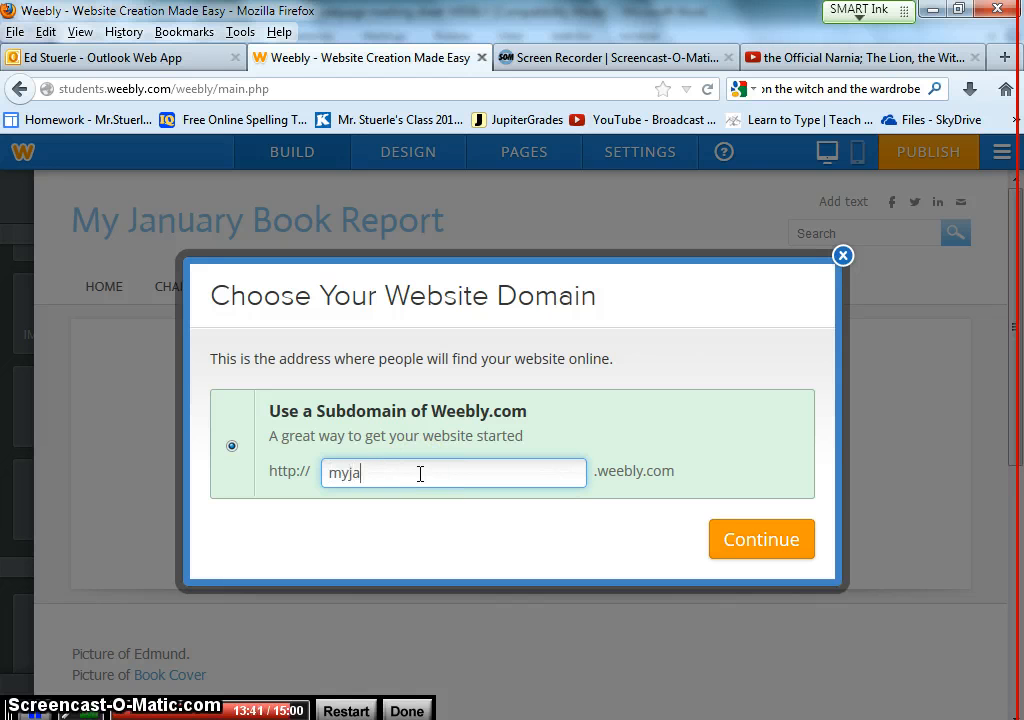
text(bookreport)
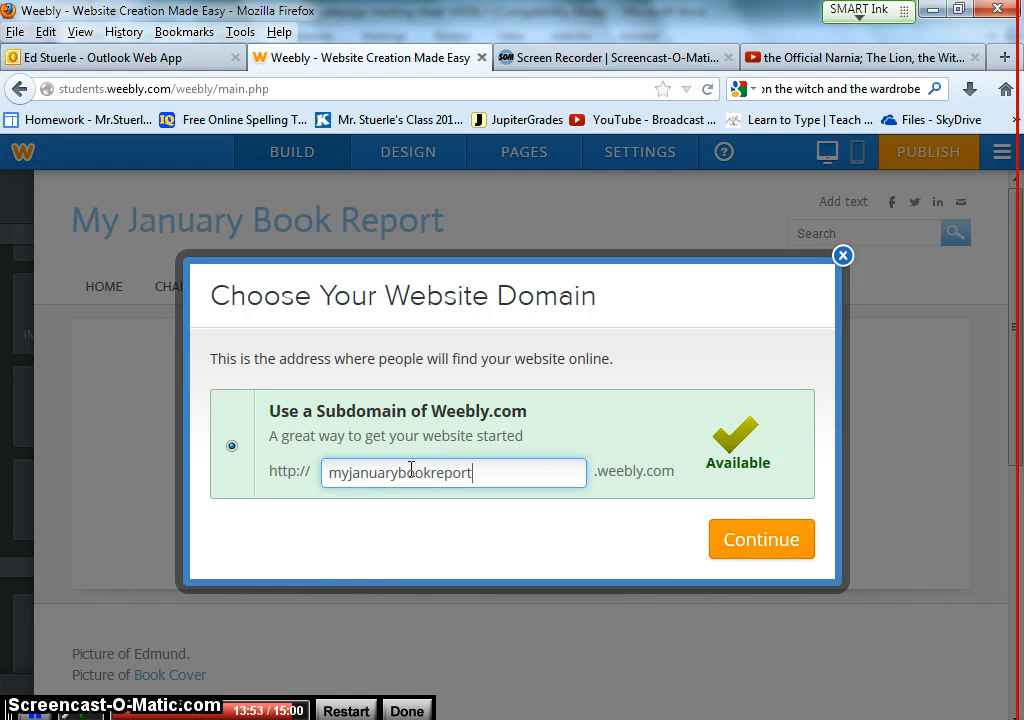
Categorize the site as Education > Class Project, publish it, and open the live site
click(745, 542)
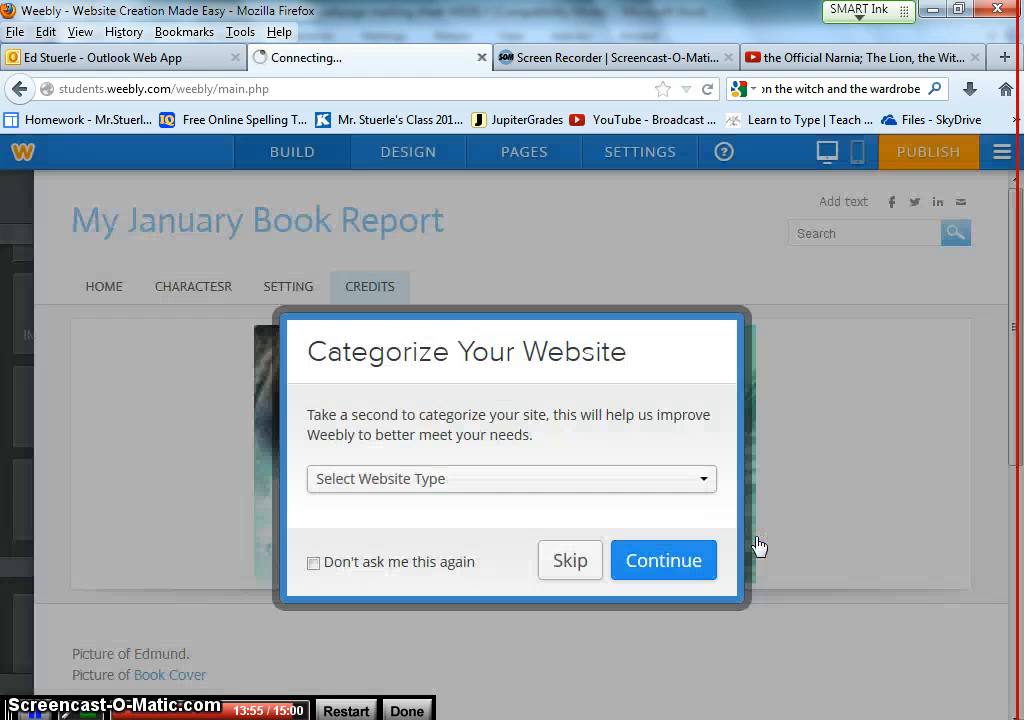
click(559, 482)
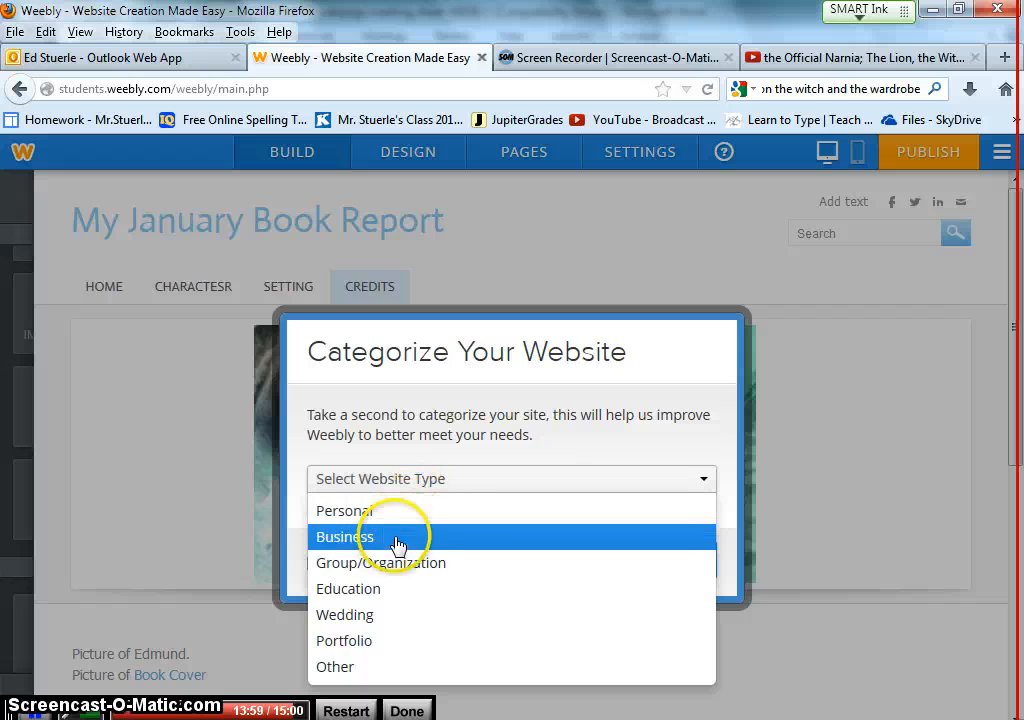
click(347, 590)
click(488, 490)
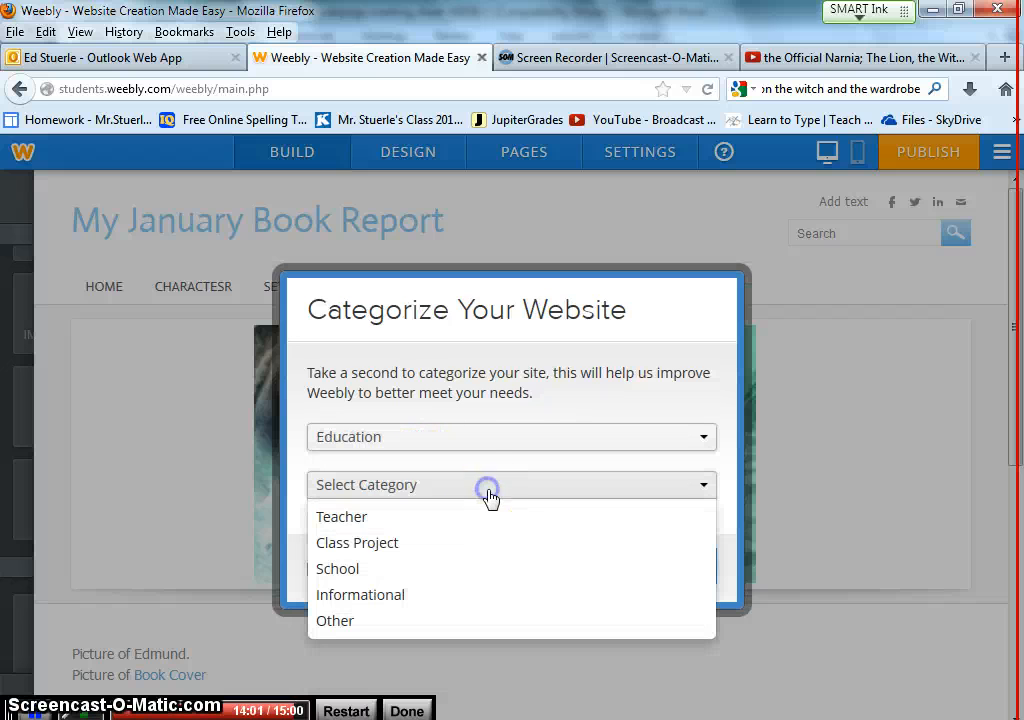
click(400, 542)
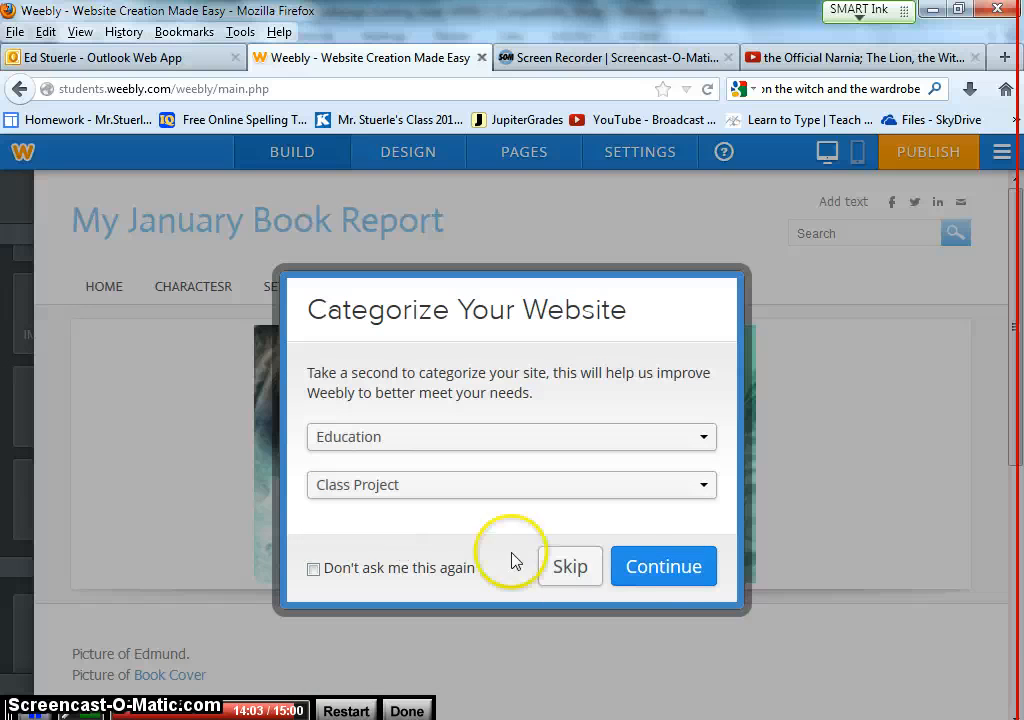
click(660, 567)
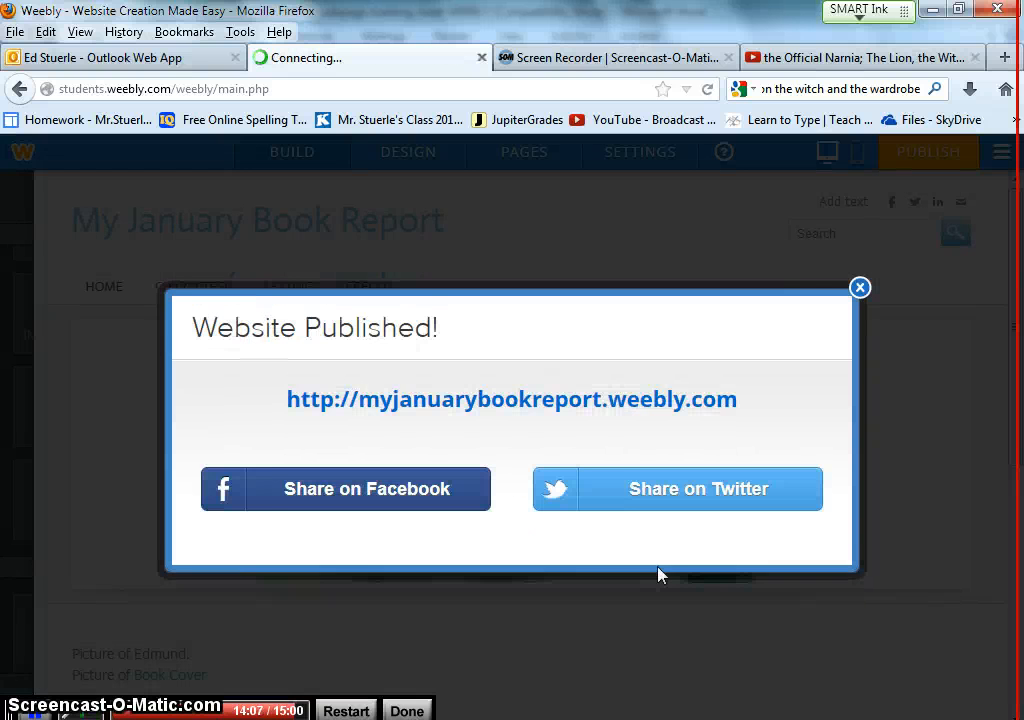
click(640, 405)
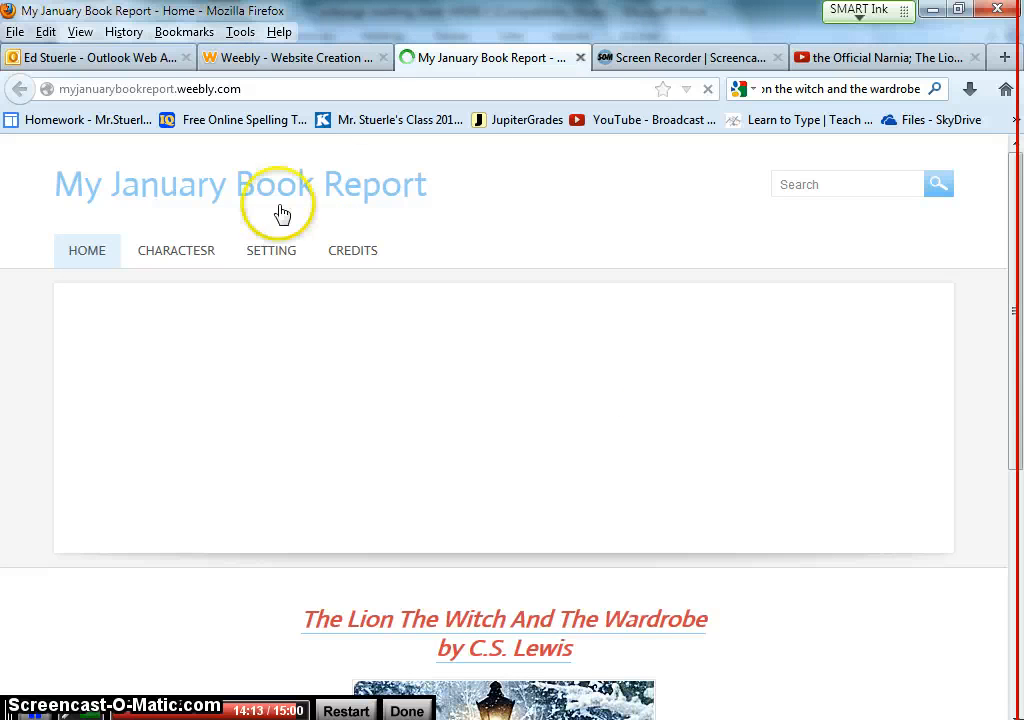
Browse the live Charactesr and Credits pages and follow the Book Cover credit link
scroll(567, 293, down, 5)
scroll(614, 482, up, 5)
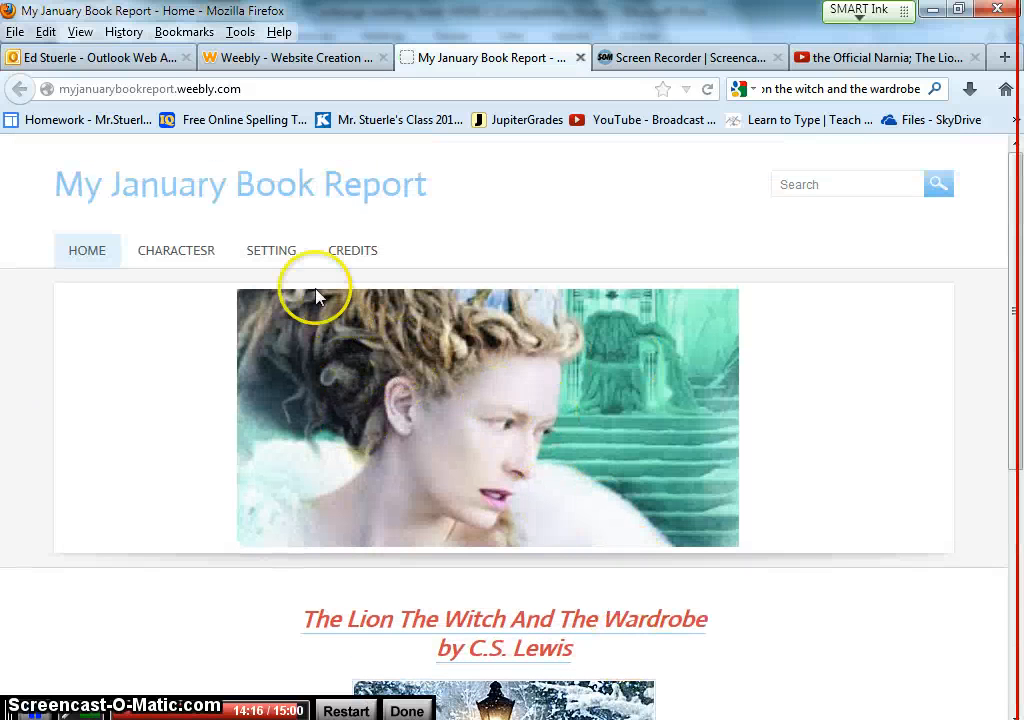
click(190, 262)
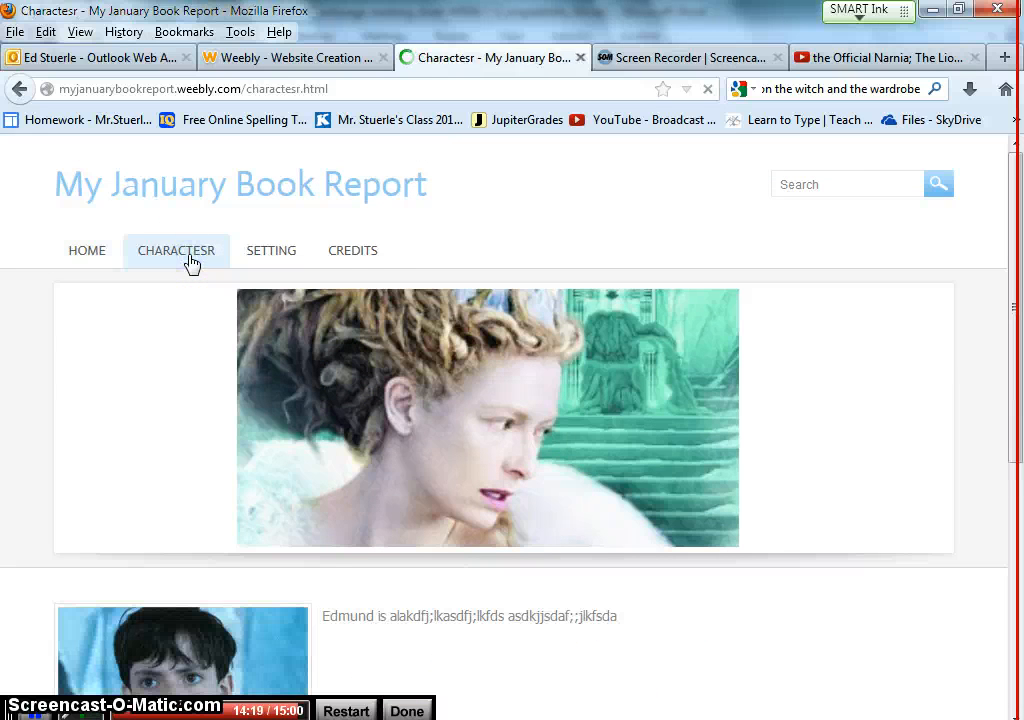
click(350, 258)
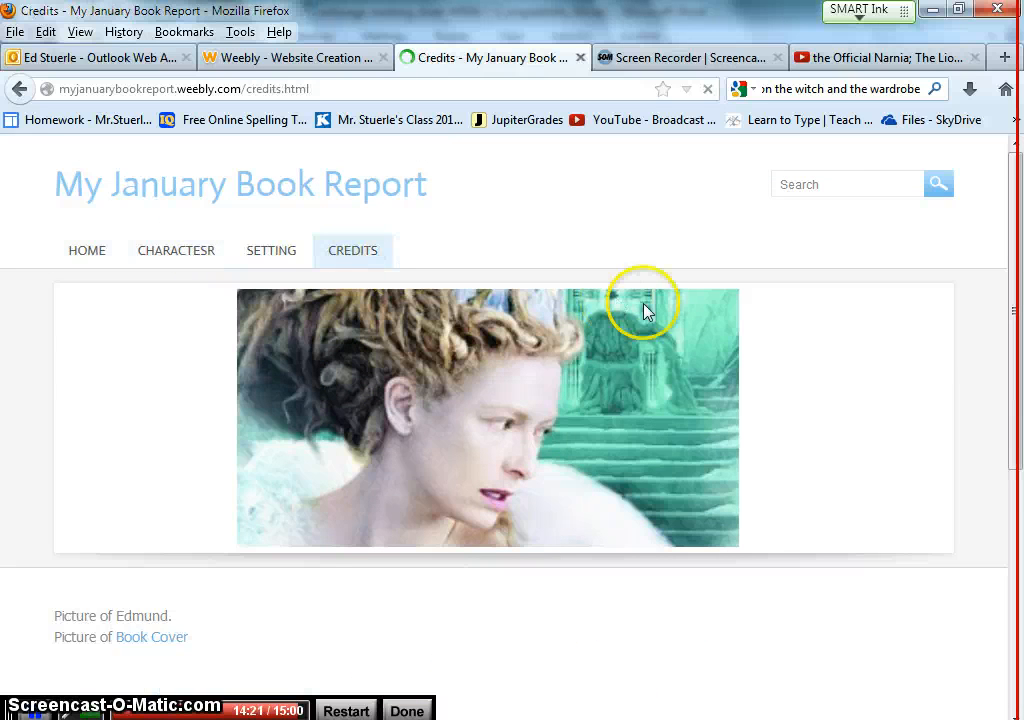
scroll(434, 389, down, 4)
scroll(194, 279, up, 1)
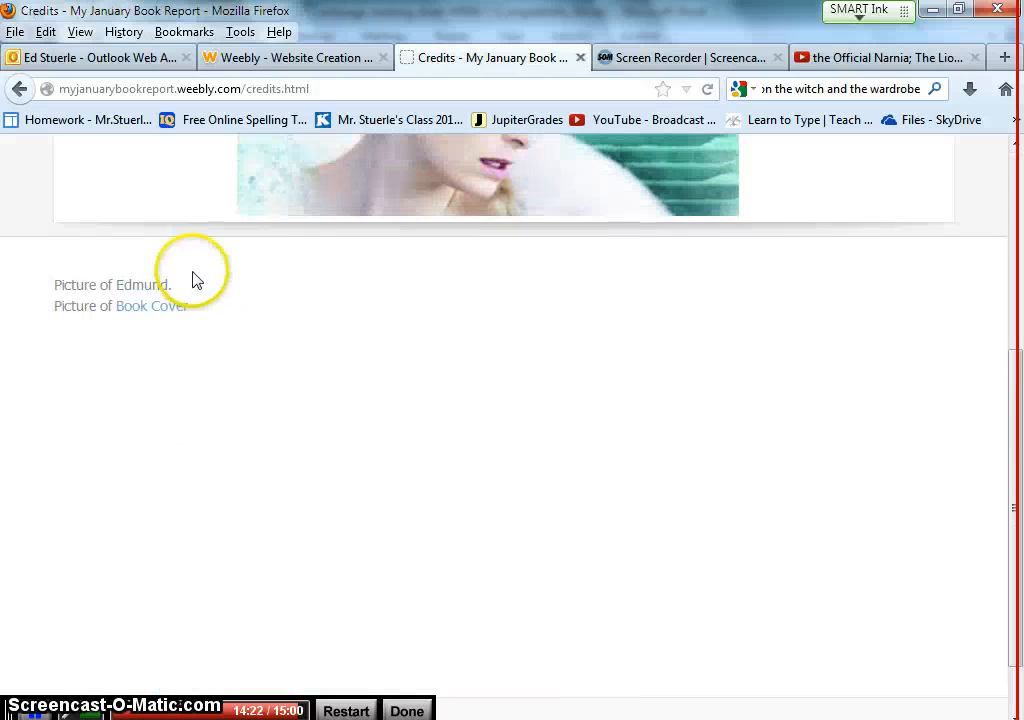
click(155, 318)
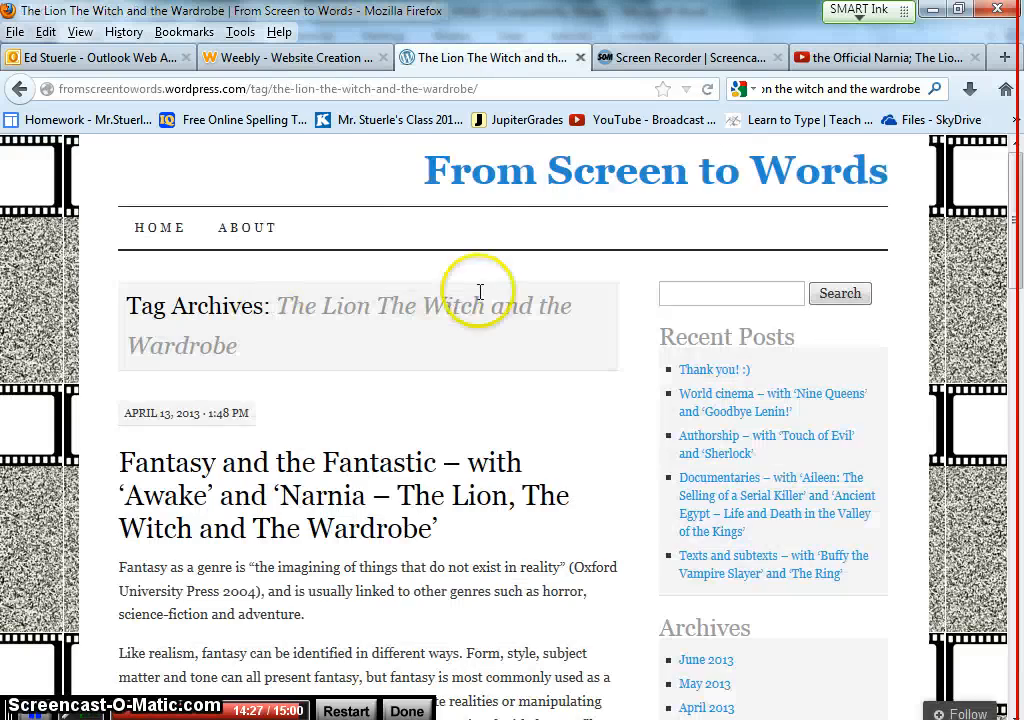
Scroll through the From Screen to Words blog post on Narnia
scroll(483, 315, down, 5)
scroll(487, 338, down, 10)
scroll(480, 338, up, 1)
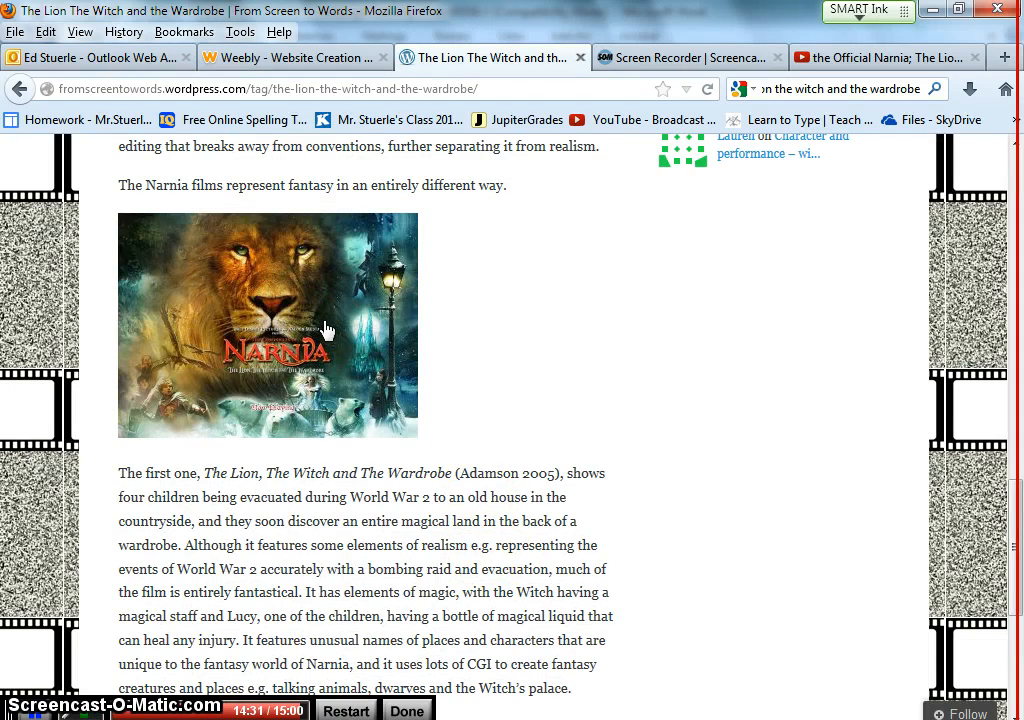
scroll(434, 331, up, 8)
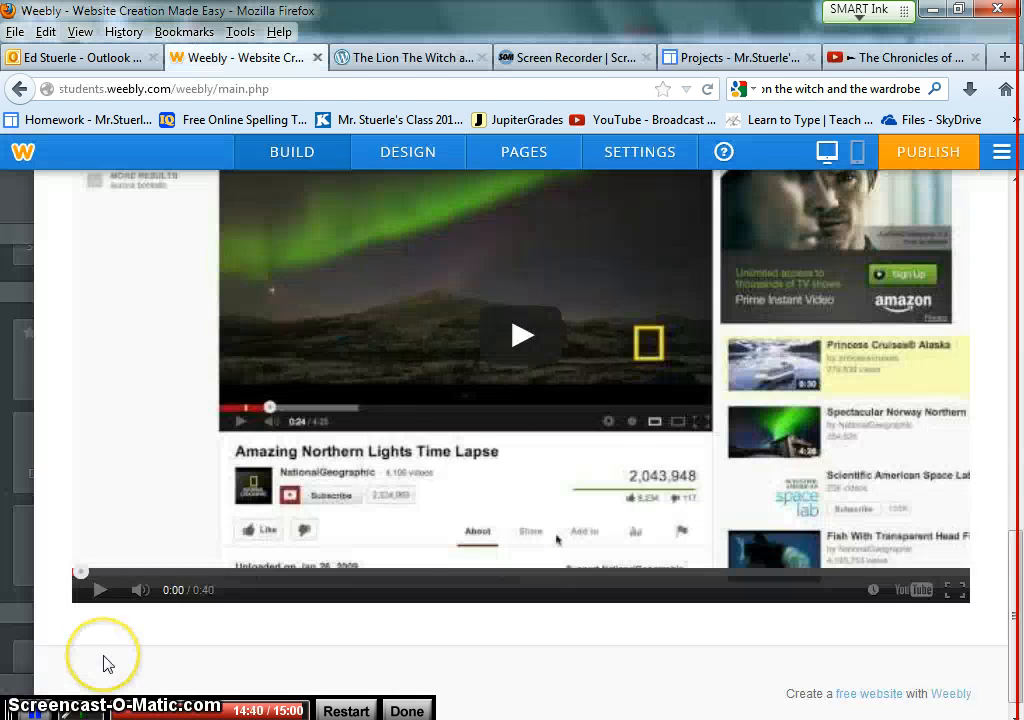
scroll(103, 663, up, 3)
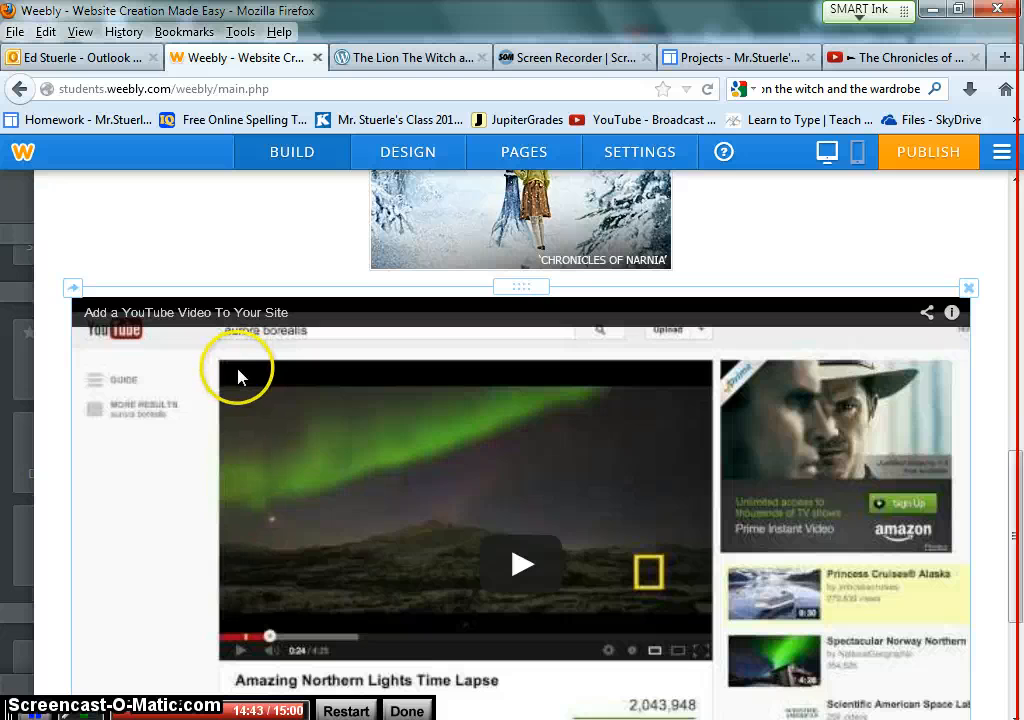
Copy the Narnia trailer's address from the YouTube tab
scroll(238, 370, down, 2)
scroll(238, 372, up, 1)
click(871, 59)
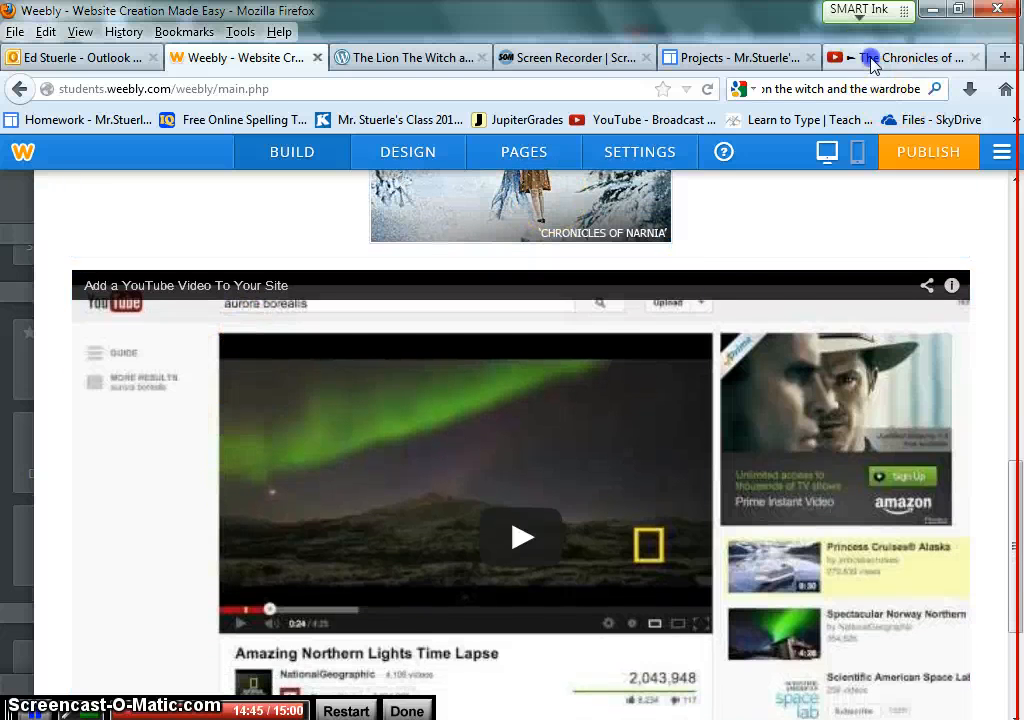
right_click(303, 90)
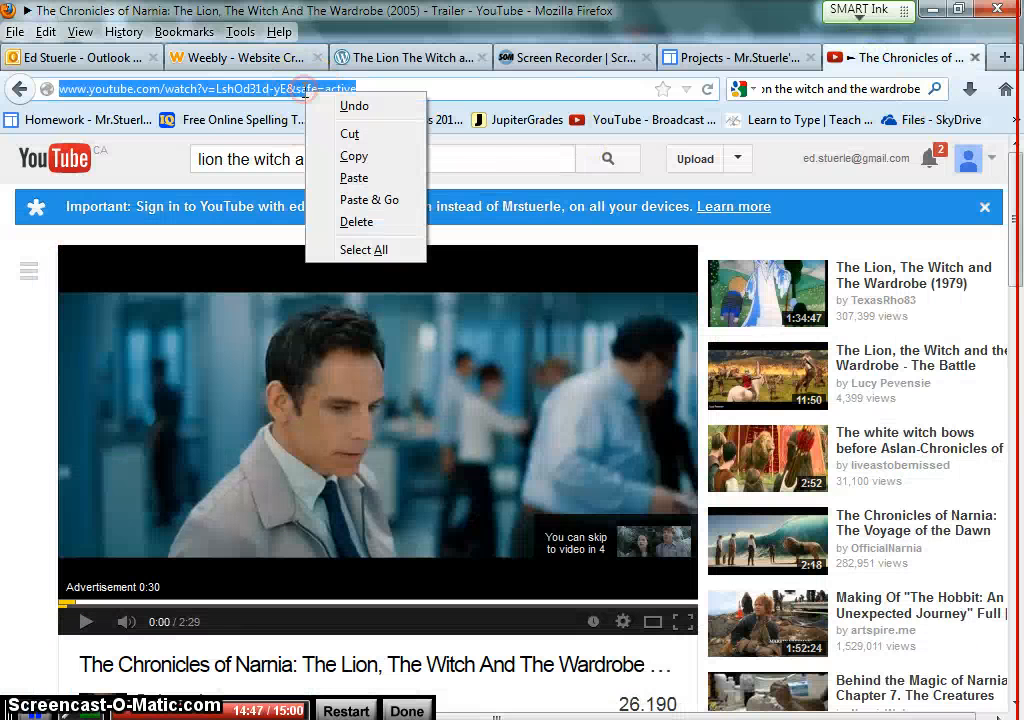
click(354, 156)
scroll(213, 403, down, 1)
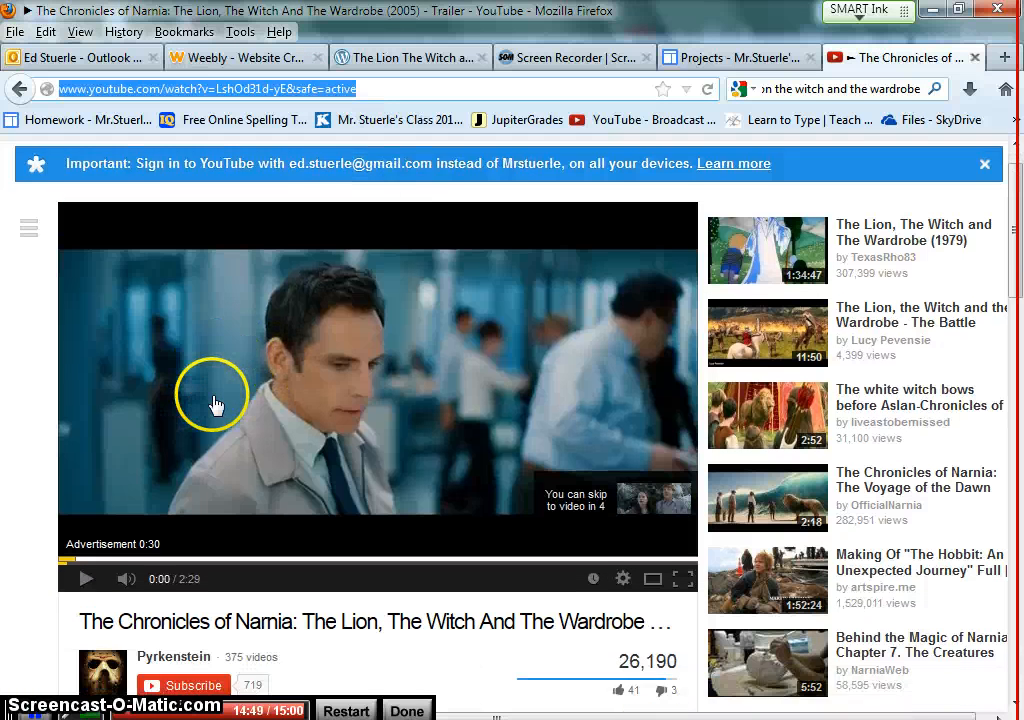
scroll(213, 403, down, 2)
Select the Home page video block and bring up paste options in its YouTube URL field
click(232, 57)
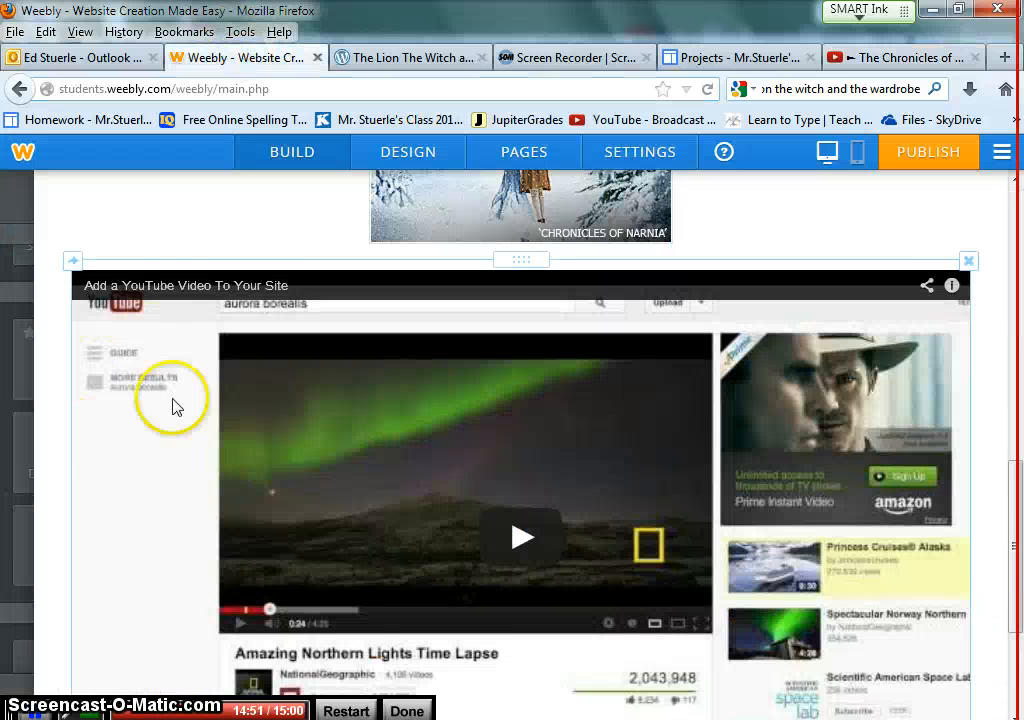
scroll(119, 322, down, 3)
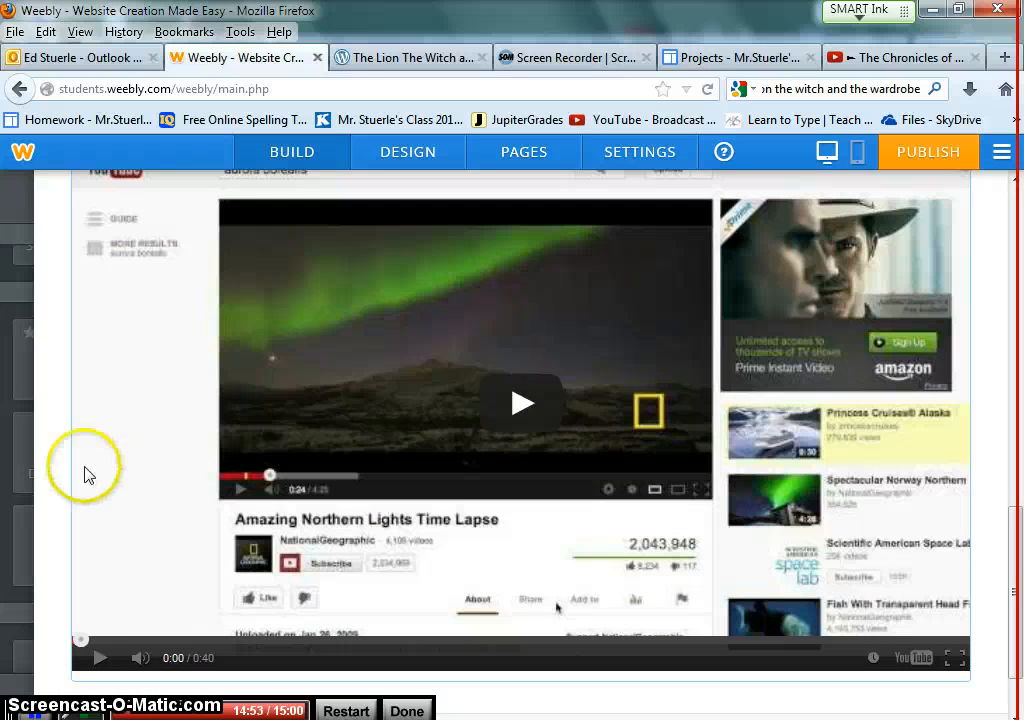
click(155, 645)
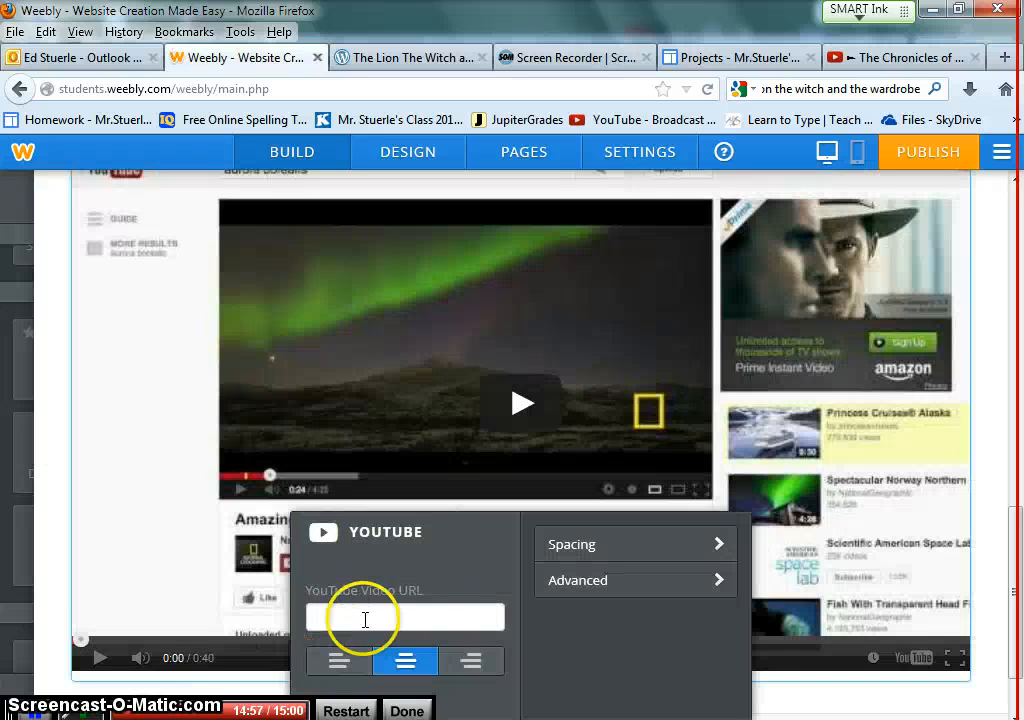
right_click(362, 614)
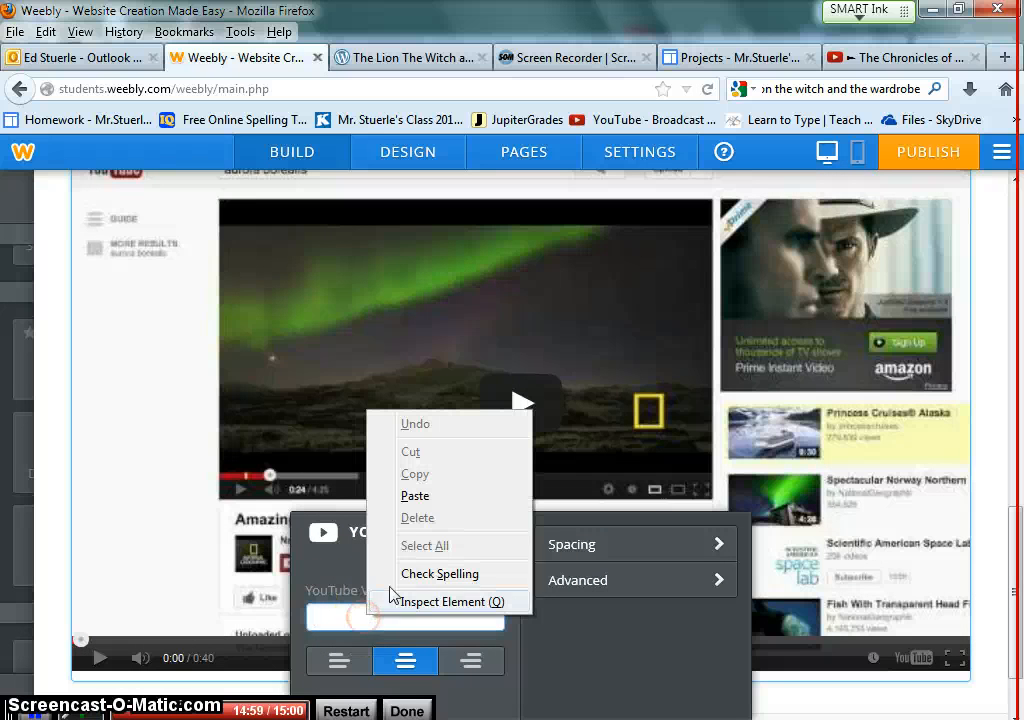